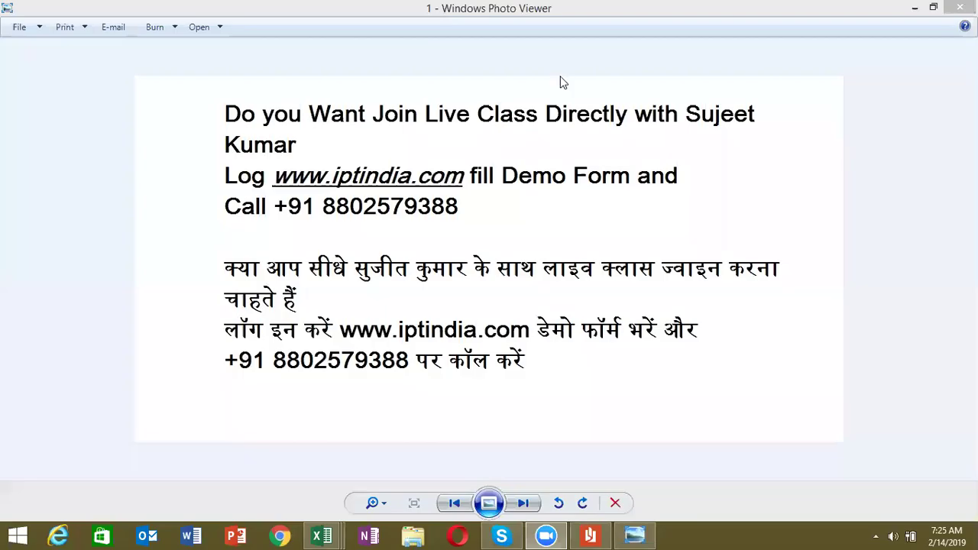
Advance Photo Viewer to the pen-drive advert image, then close the viewer.
click(524, 502)
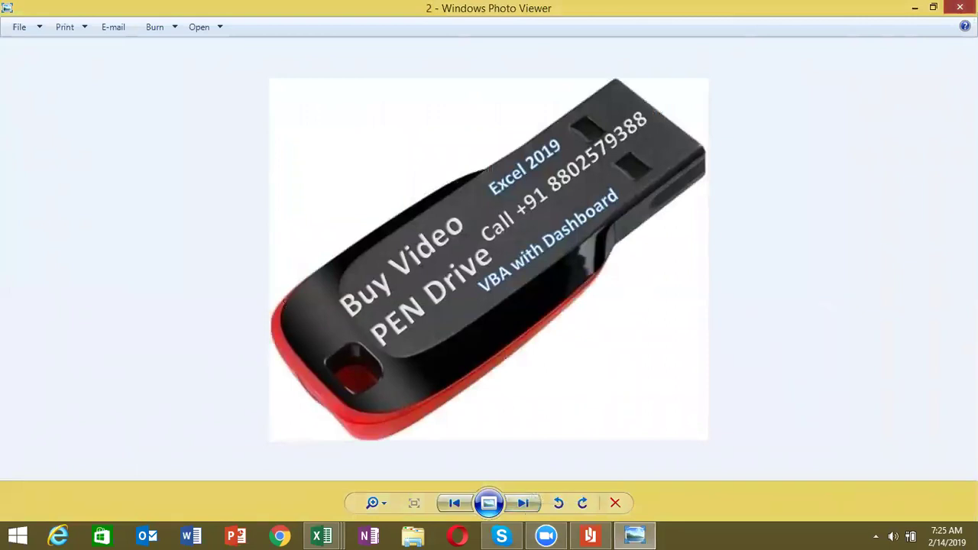
click(960, 7)
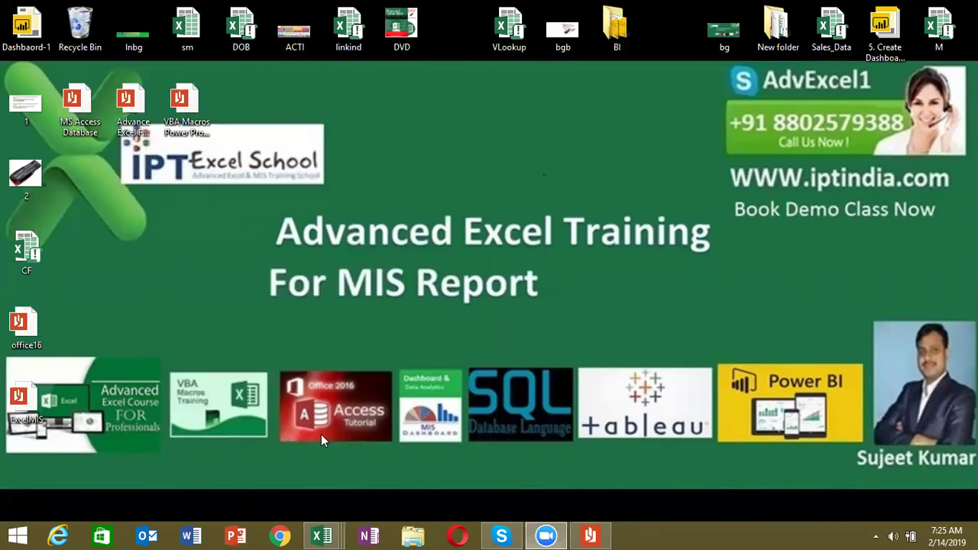
mouse_move(322, 536)
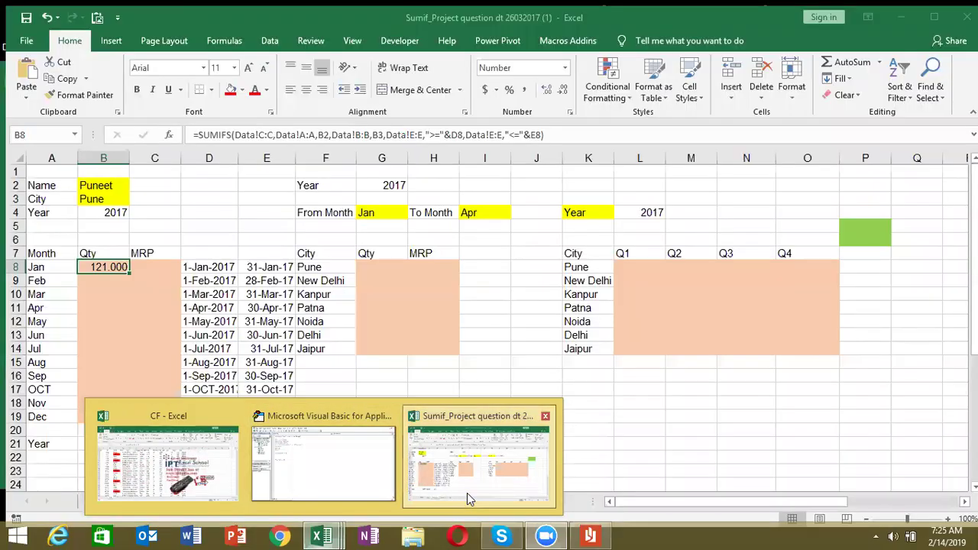
Bring the Sumif_Project workbook, showing its Summary sheet, to the front.
click(467, 493)
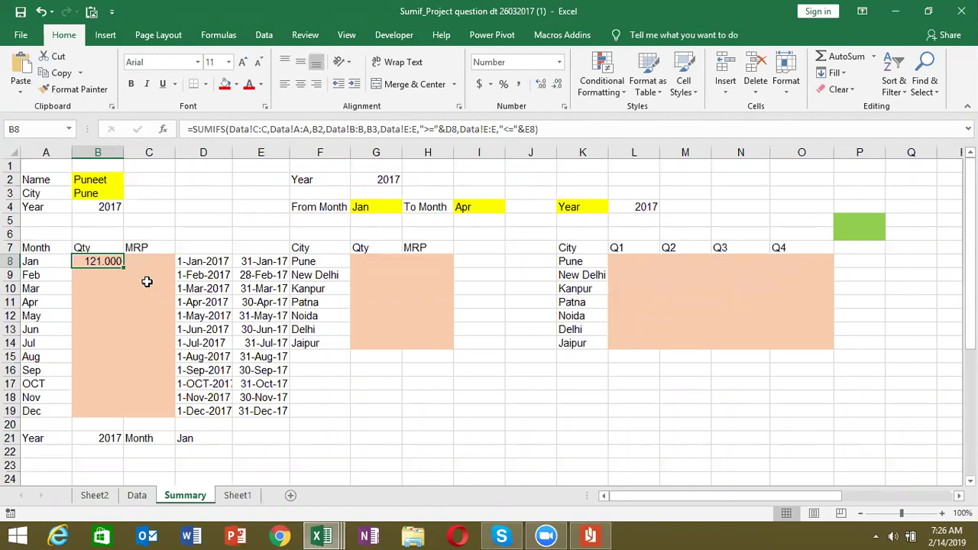
click(143, 257)
drag(100, 261, 158, 415)
drag(378, 263, 380, 265)
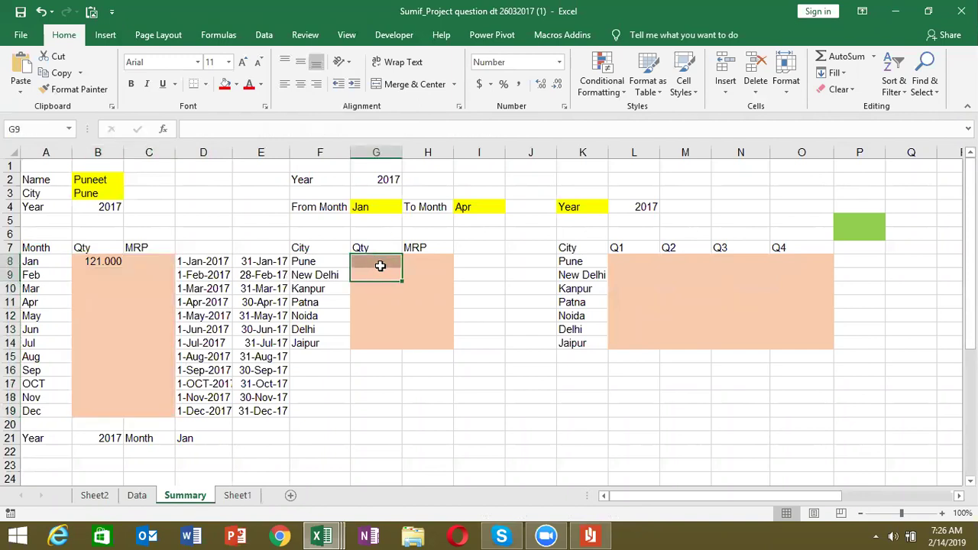
click(145, 498)
click(87, 273)
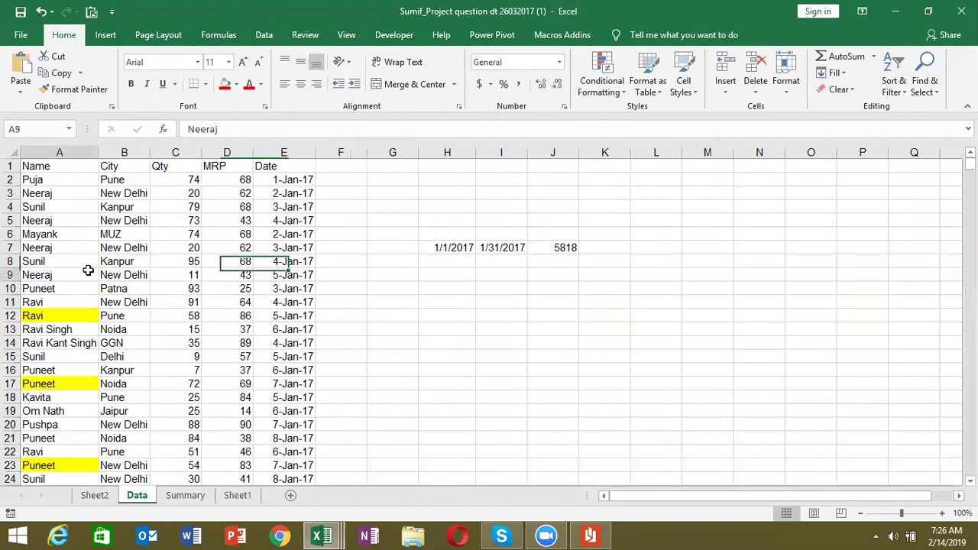
click(69, 153)
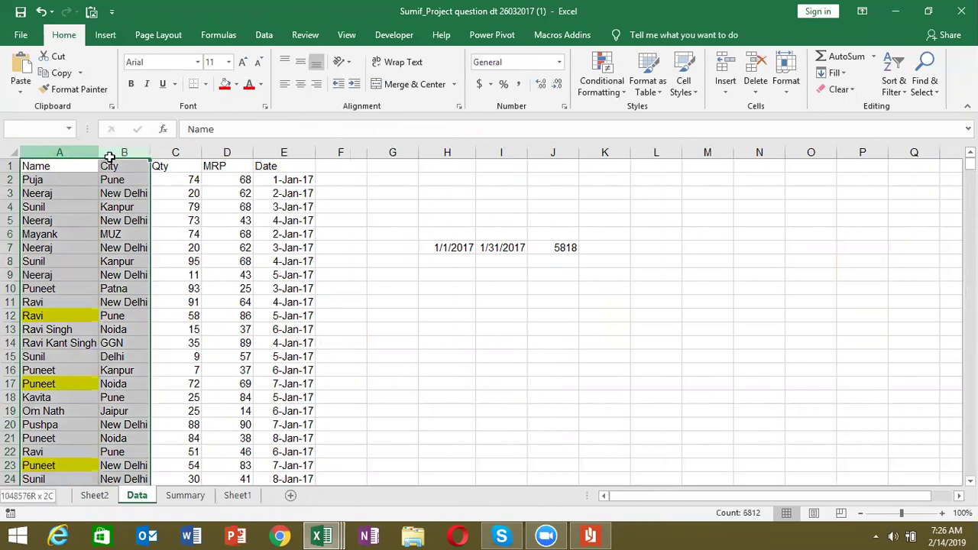
mouse_move(70, 154)
mouse_down()
mouse_move(162, 166)
mouse_move(214, 158)
mouse_up()
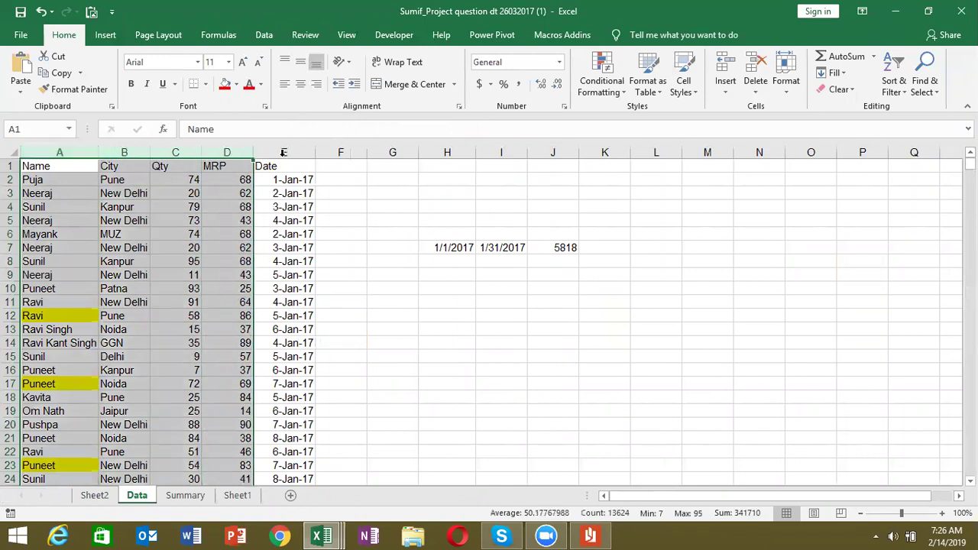
click(287, 151)
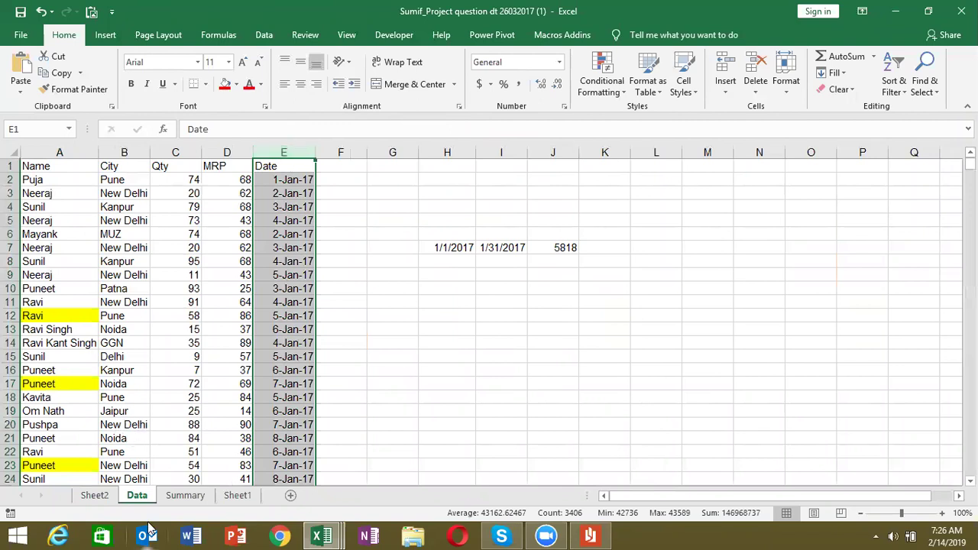
click(183, 495)
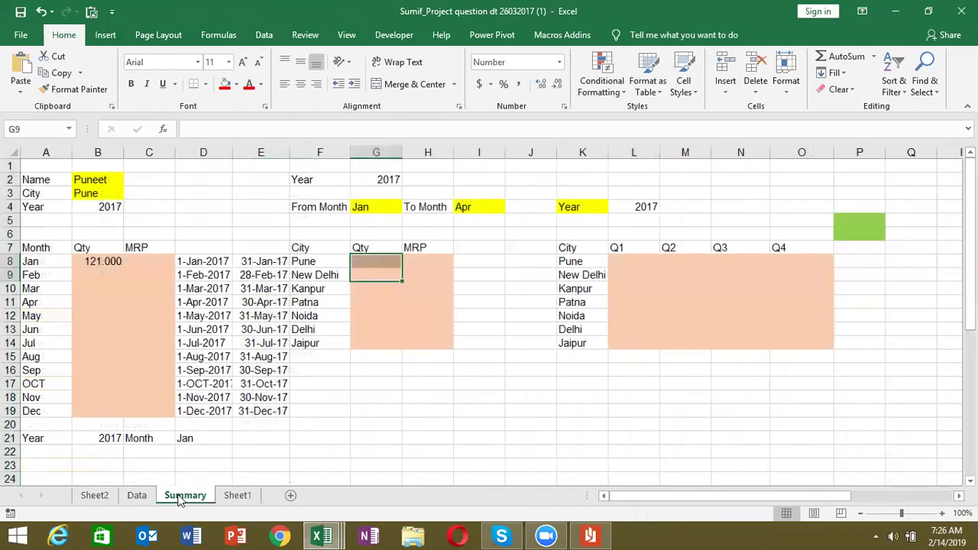
click(373, 205)
click(379, 180)
click(370, 205)
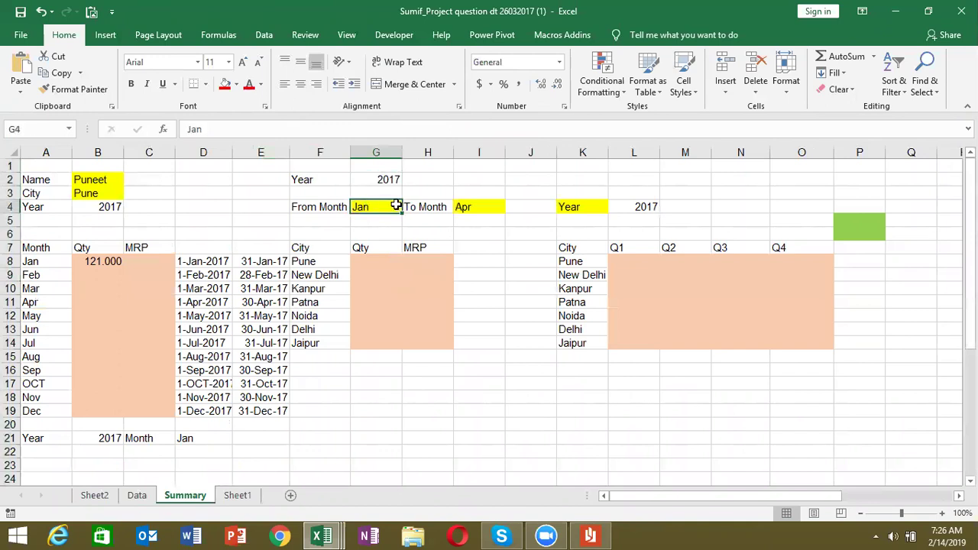
click(465, 206)
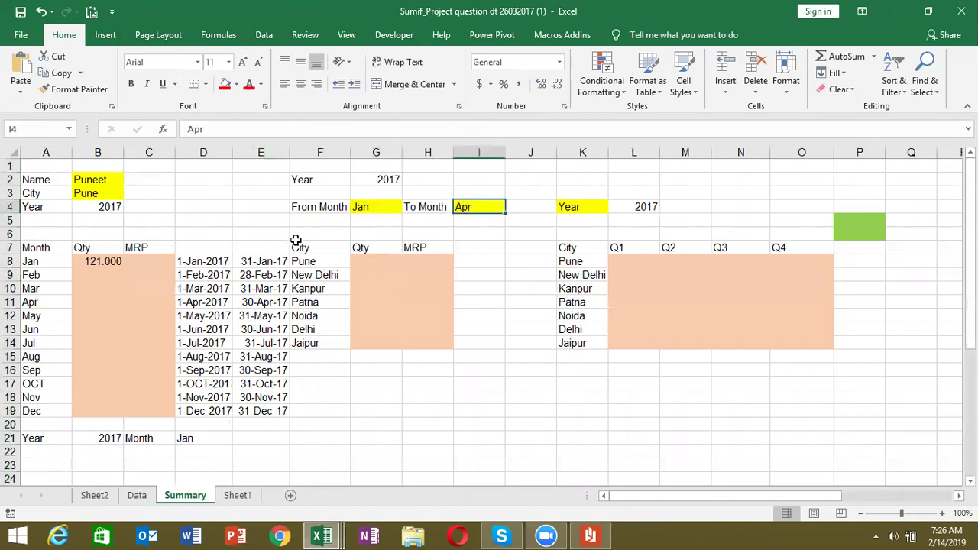
mouse_move(361, 261)
mouse_down()
mouse_move(421, 274)
mouse_move(419, 329)
mouse_up()
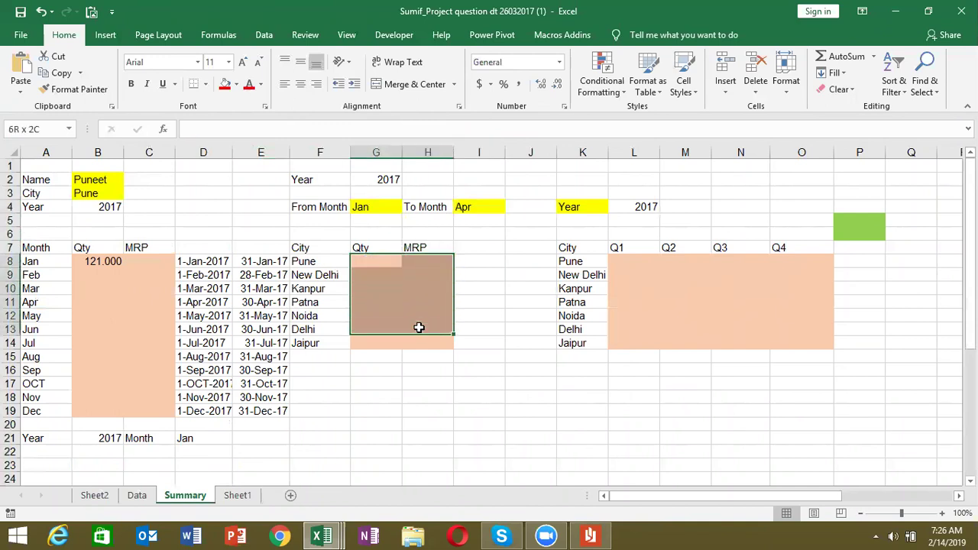
click(94, 177)
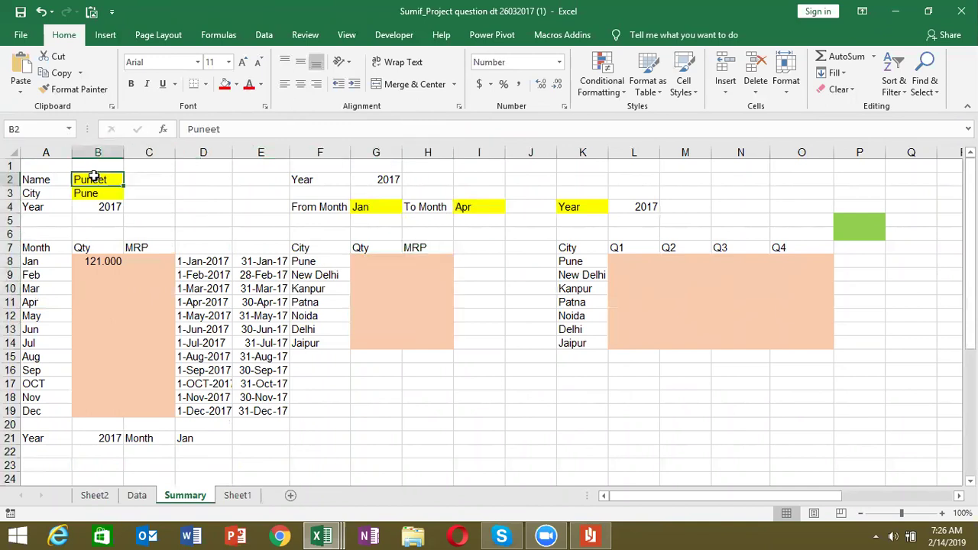
click(93, 195)
click(94, 205)
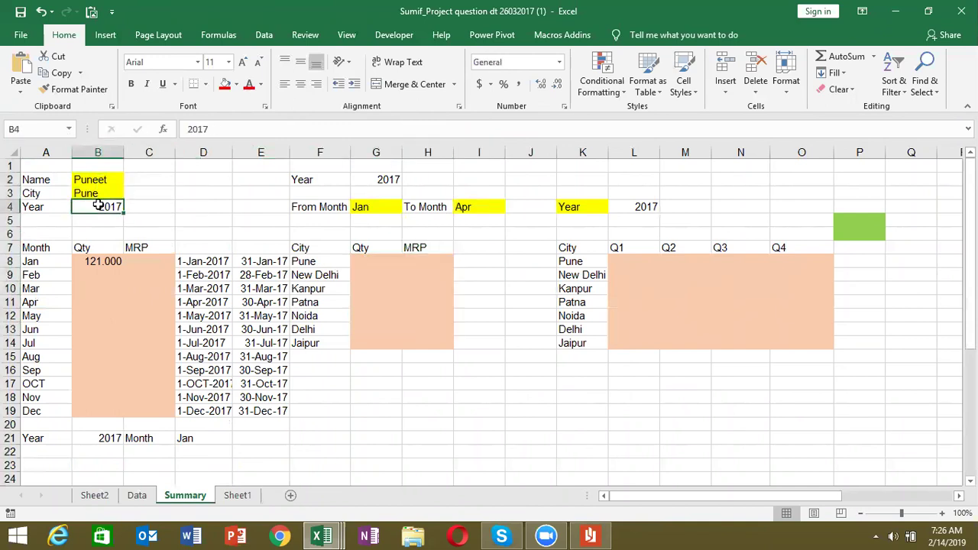
mouse_move(44, 263)
mouse_down()
mouse_move(49, 312)
mouse_move(142, 405)
mouse_up()
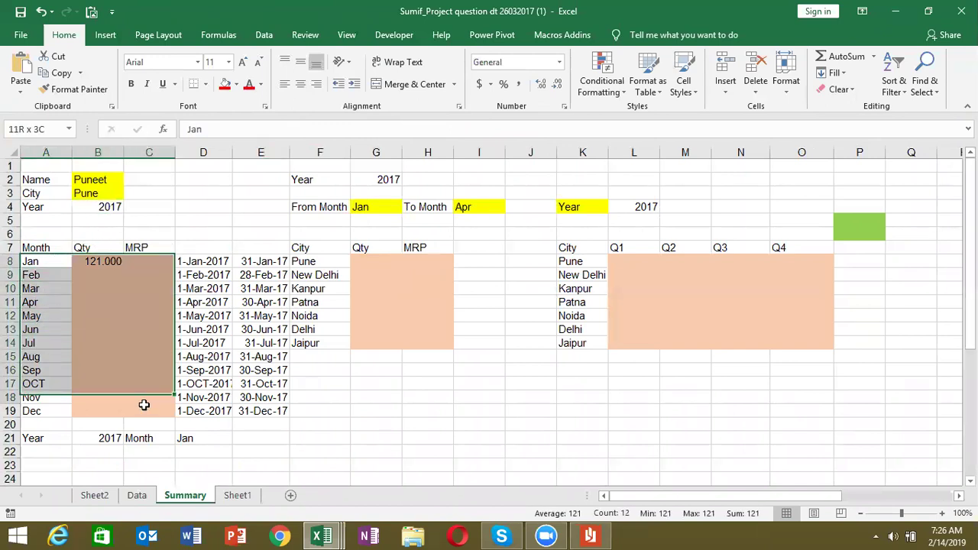
click(205, 261)
drag(237, 261, 260, 262)
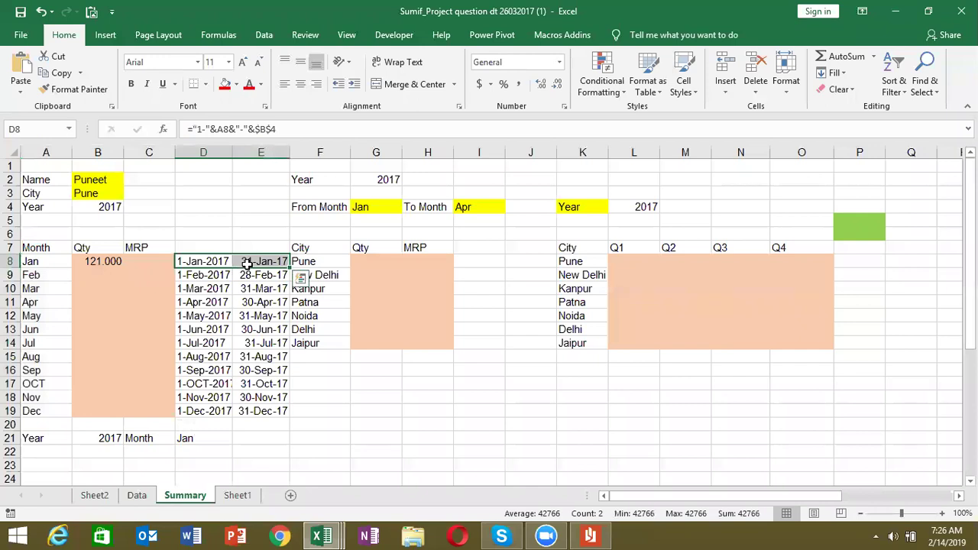
click(357, 221)
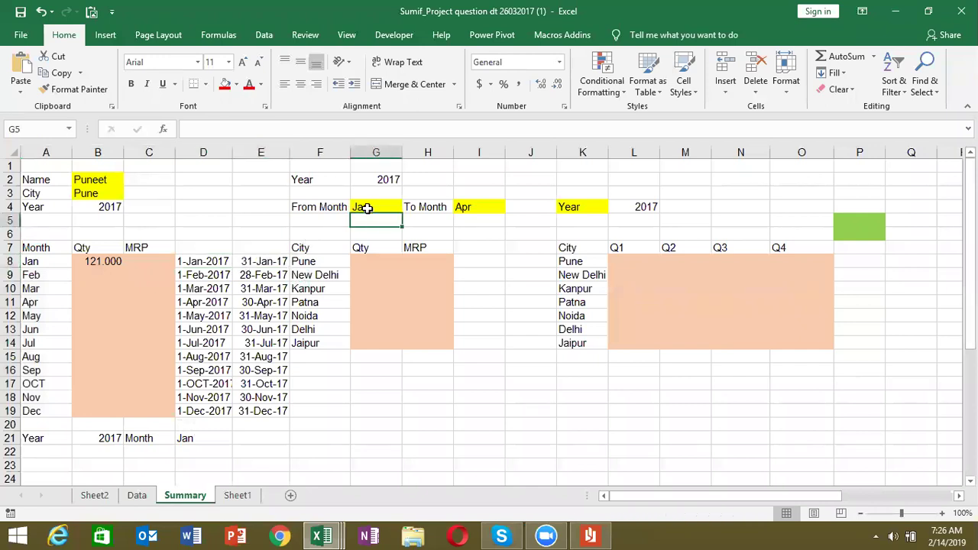
Enter ="1-"&G4&"-"&G2 in G5 to build the start date from month and year.
text(=)
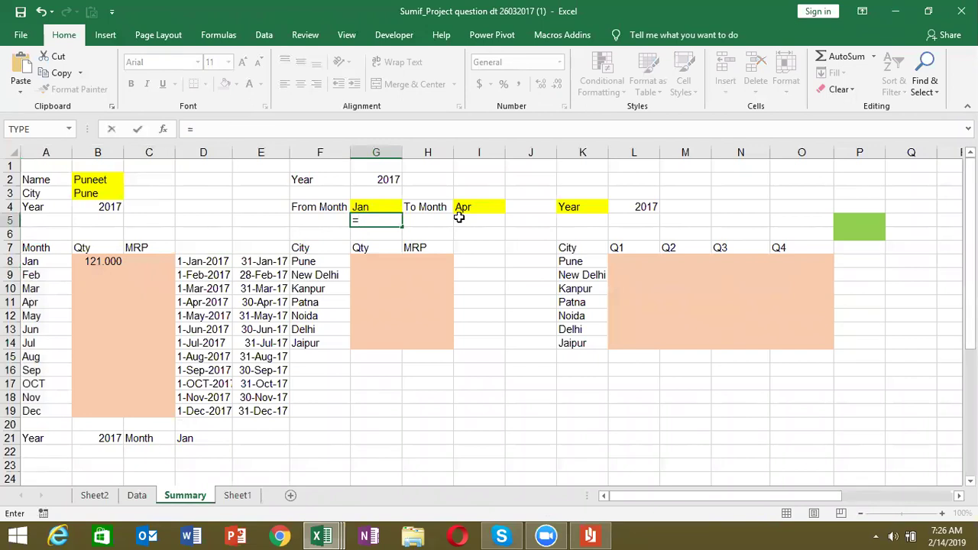
text("1)
text(-)
text("&)
click(357, 207)
text(&)
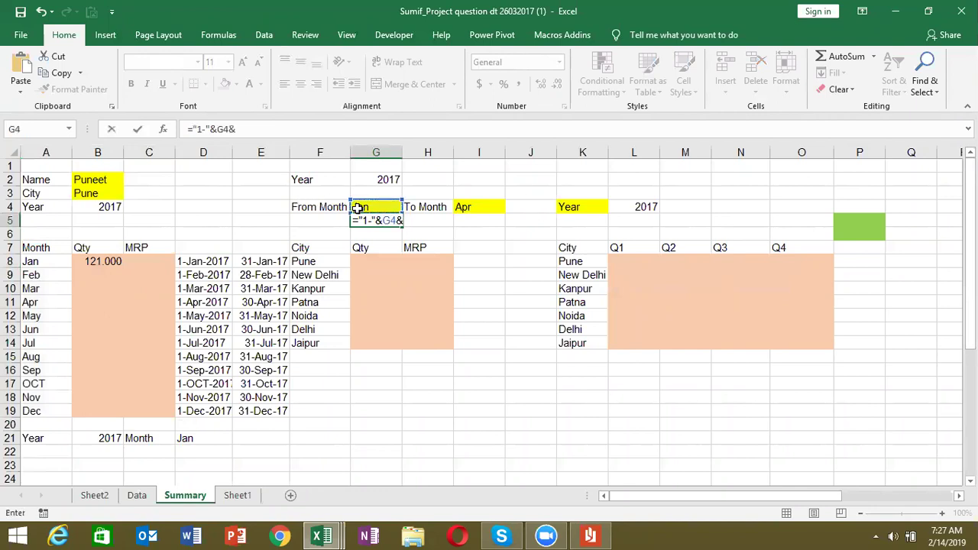
text("-"&)
click(387, 180)
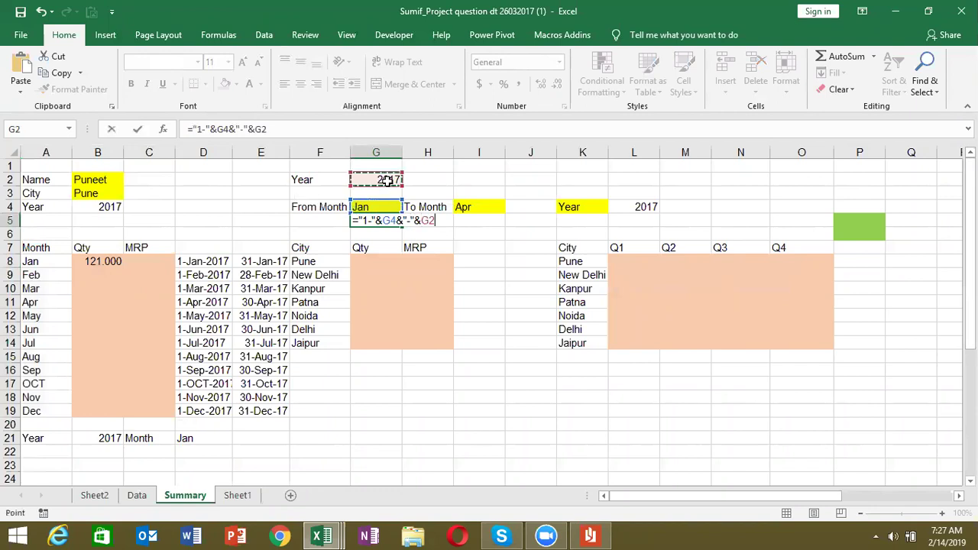
key(Return)
Change the From Month in G4 to Feb, so G5 shows 1-Feb-2017.
key(Up)
key(Up)
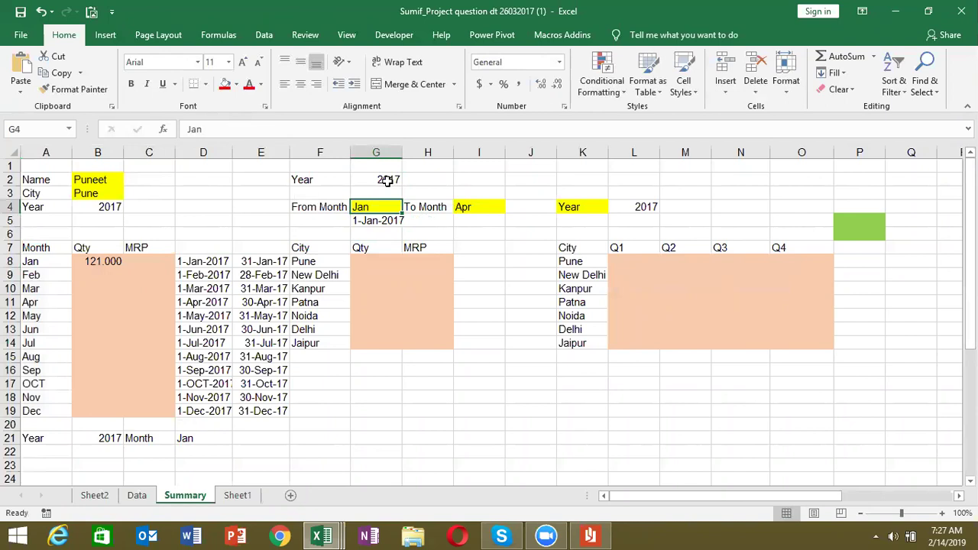
text(Feb)
key(Return)
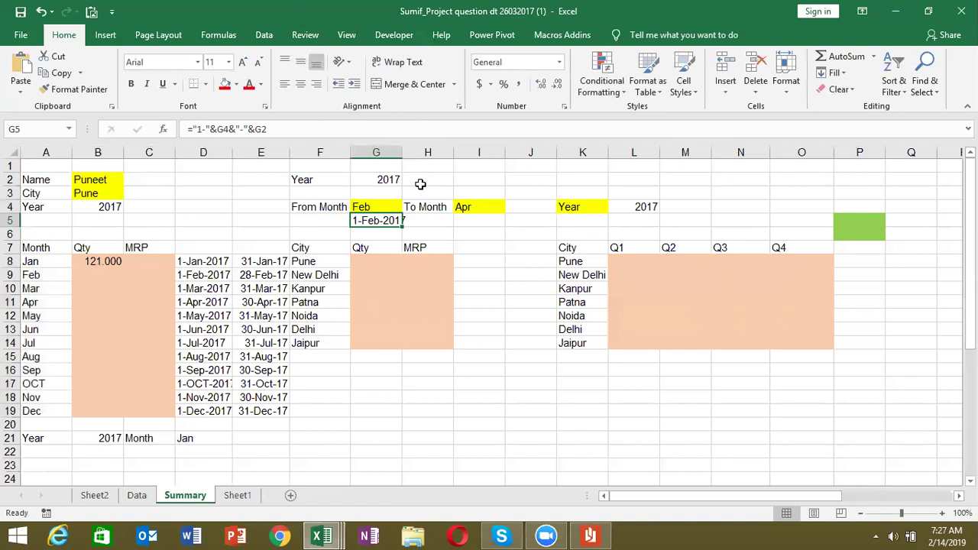
Enter ="1-"&I4&"-"&G2 in I5 from the To Month and Year cells.
click(474, 224)
text(=)
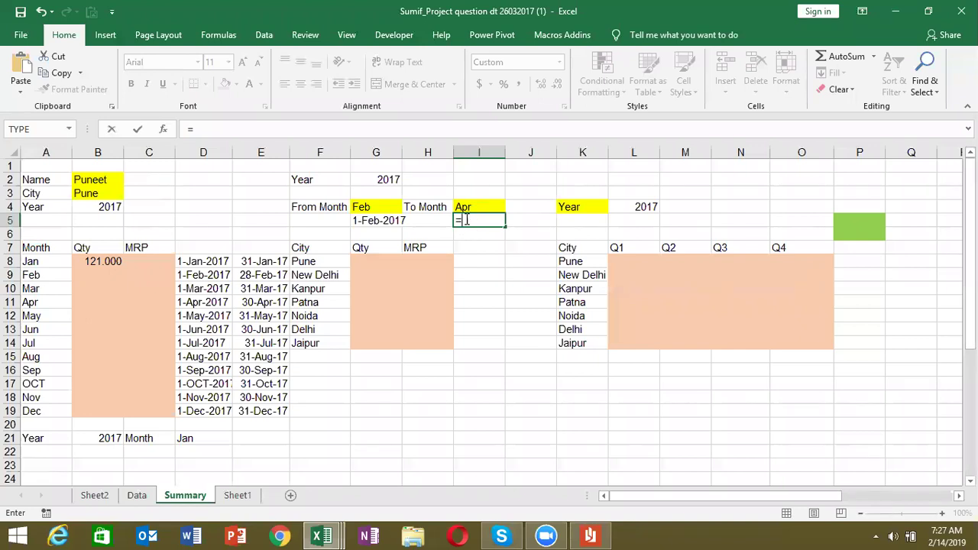
text("1-")
text(&)
click(465, 206)
text(&"-"&)
click(382, 181)
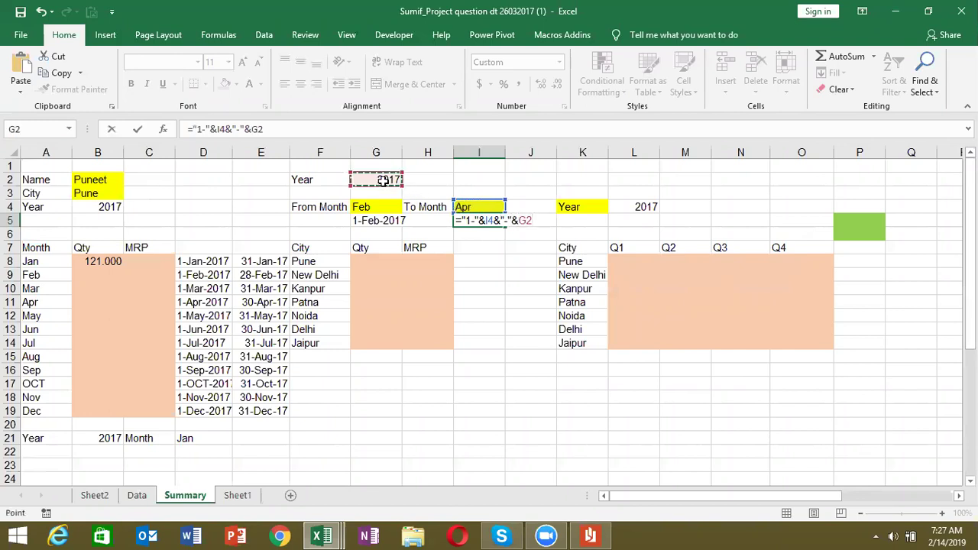
key(ctrl+Return)
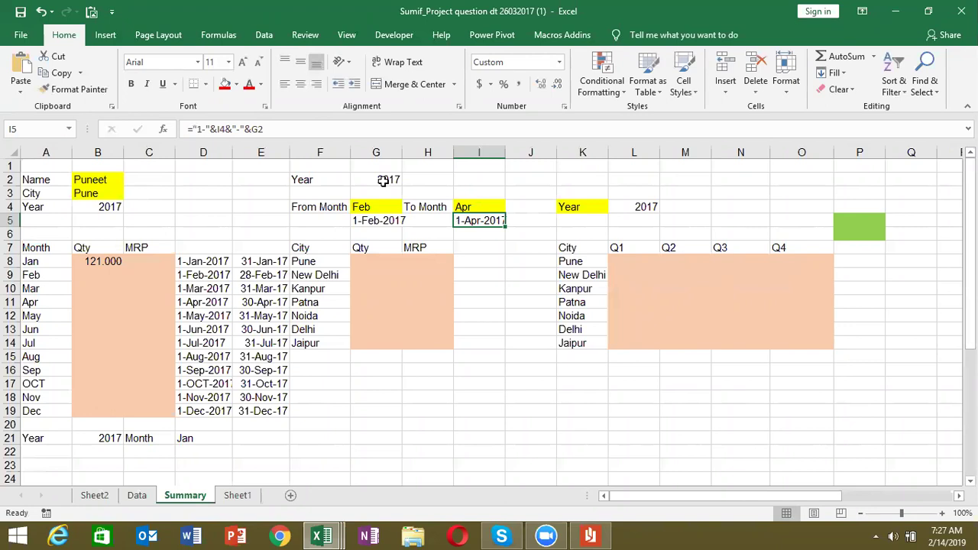
Wrap I5's formula in EOMONTH(...,0) so it shows the month end 30-Apr-17.
click(194, 128)
text(EOMONTH()
click(314, 130)
text(,0))
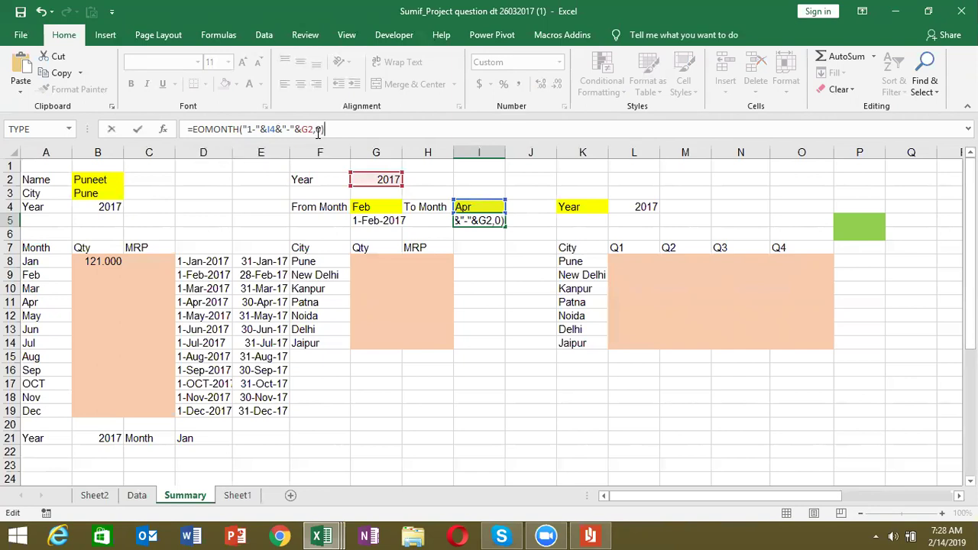
key(Return)
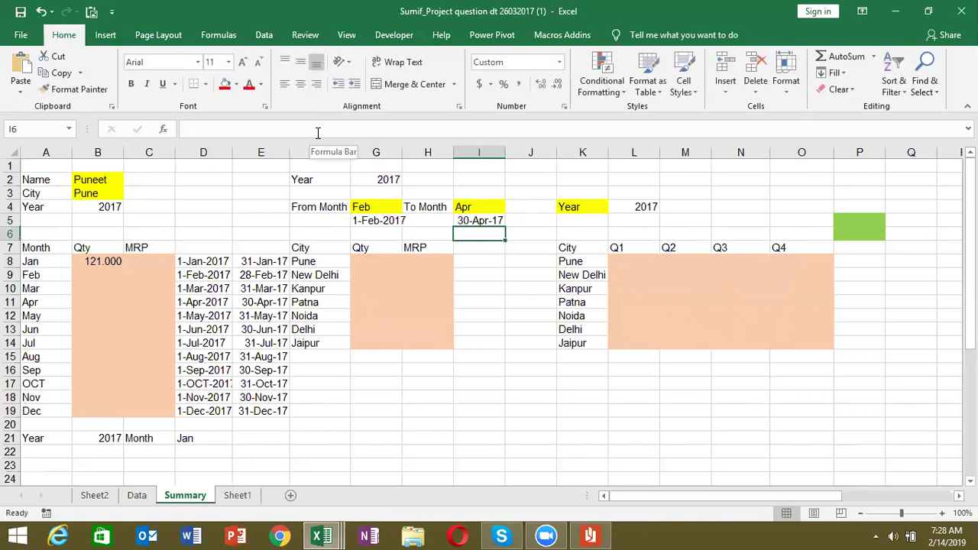
key(Up)
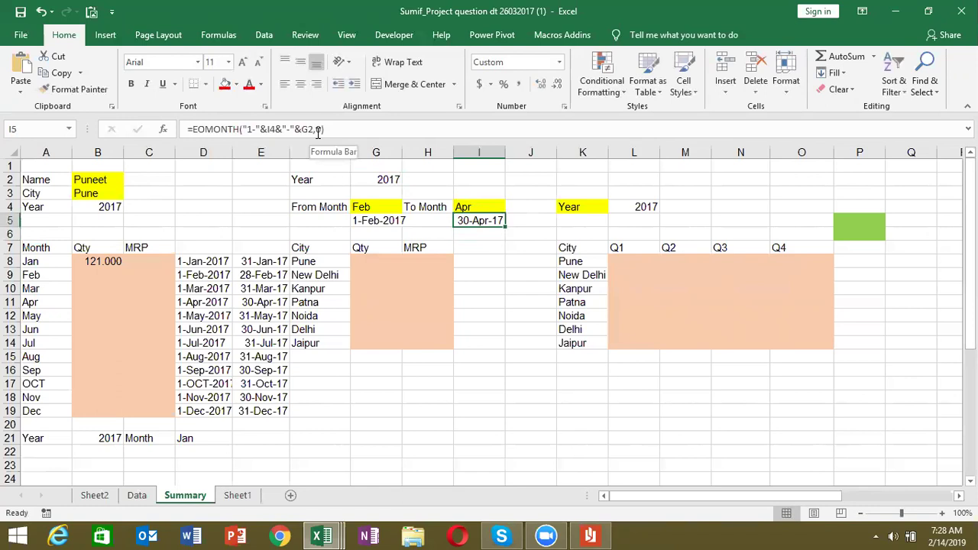
Start a SUMIFS in G8 summing Data!C:C, with Data!B:B as the city criteria range.
click(364, 260)
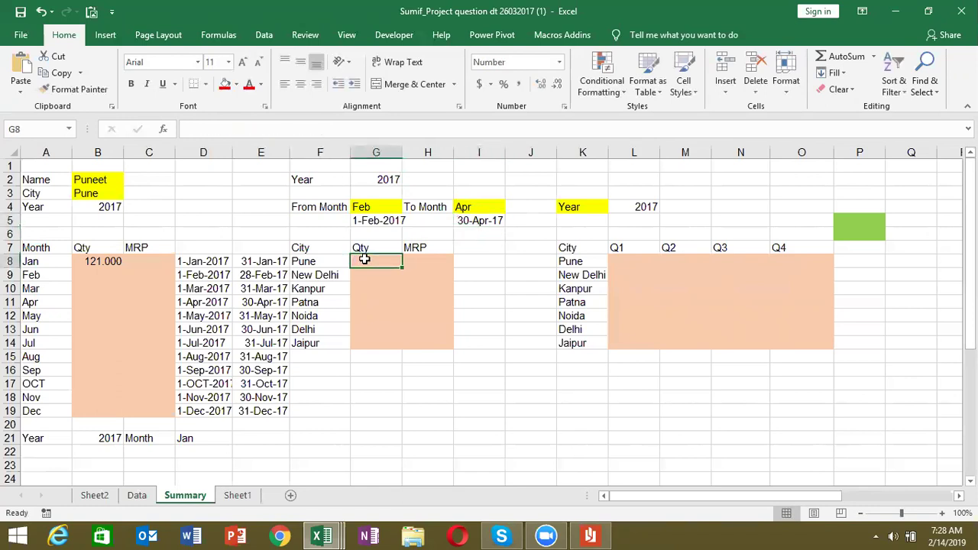
text(=su)
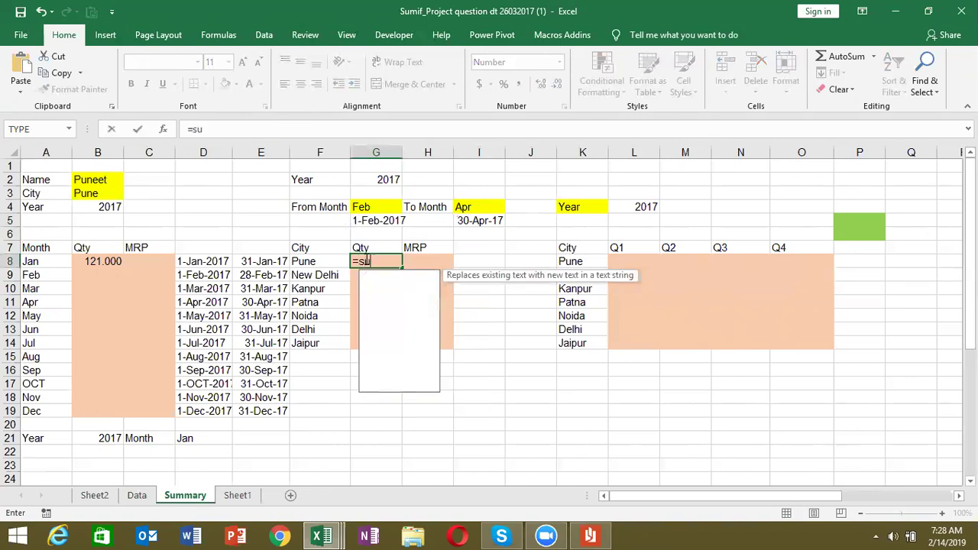
text(m)
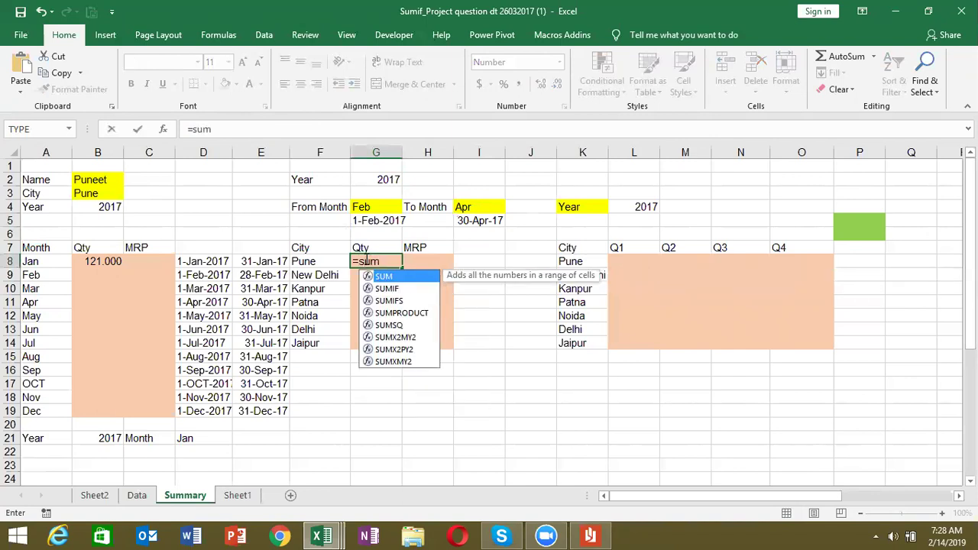
key(Down)
key(Down)
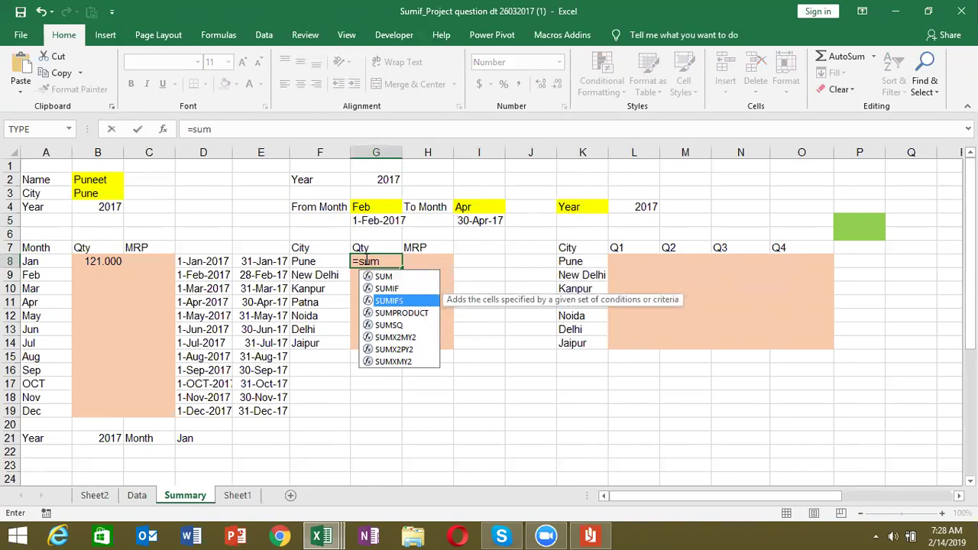
key(Tab)
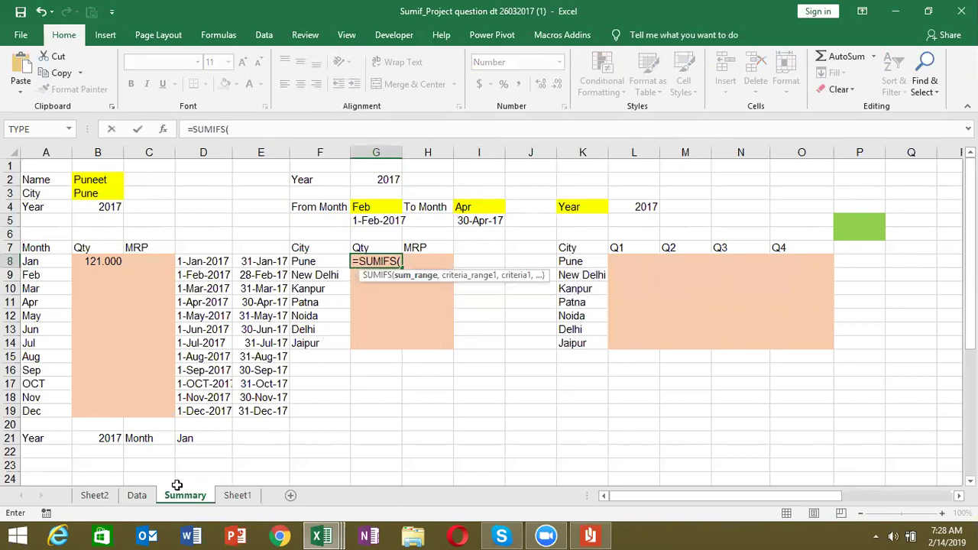
click(140, 497)
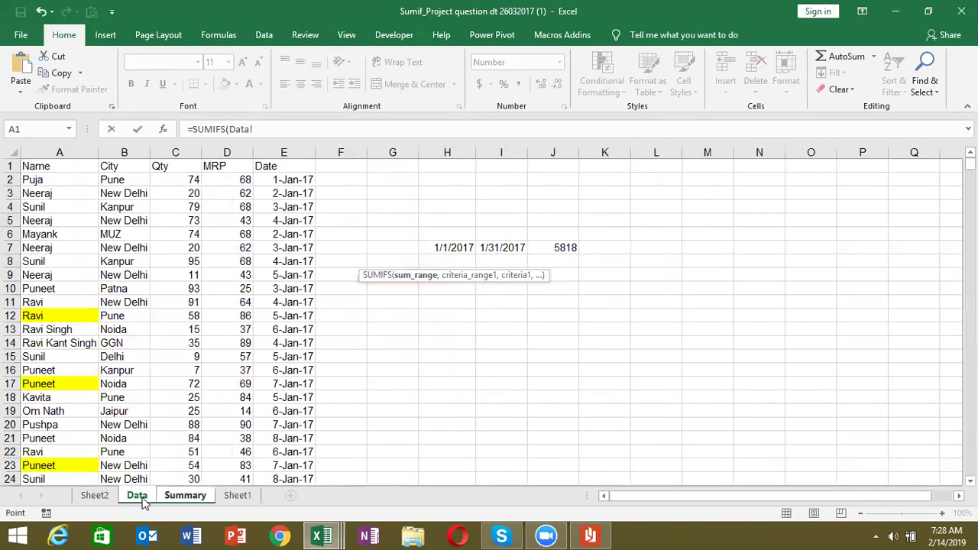
click(227, 151)
click(184, 152)
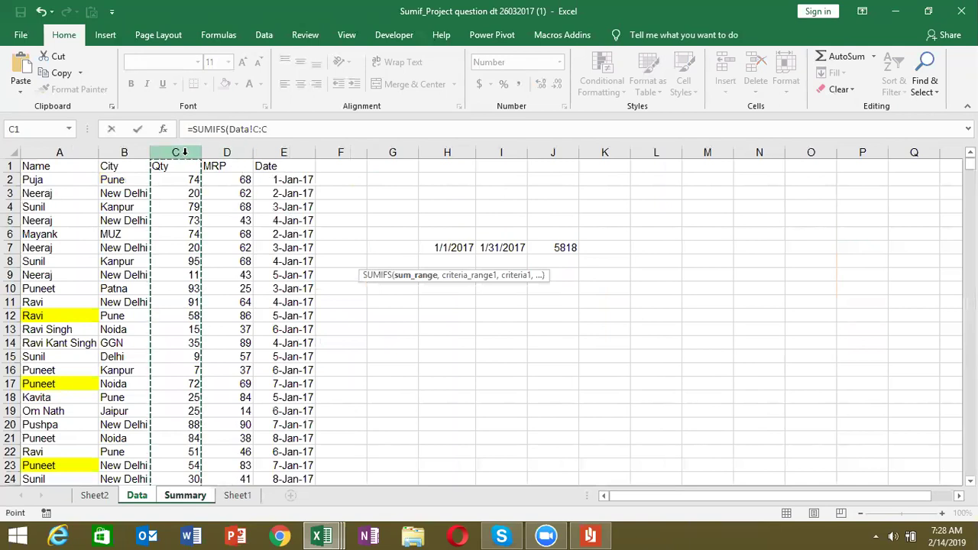
text(,)
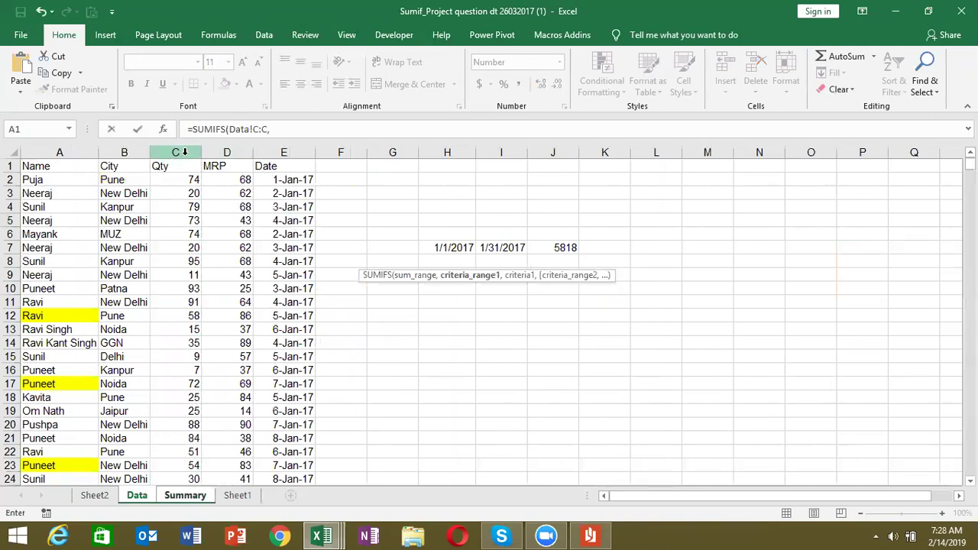
click(116, 147)
text(,)
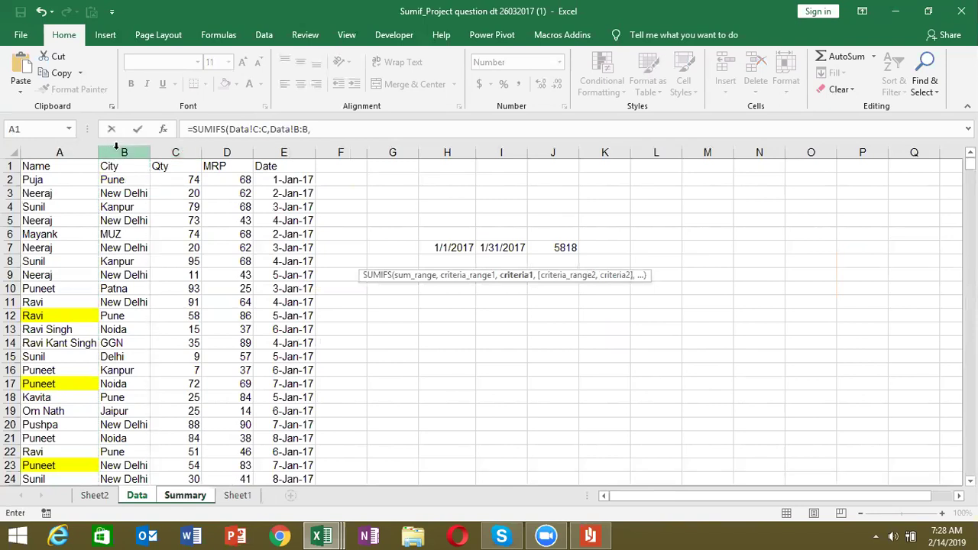
Add the Summary!F8 city criterion and Data!E:E date criteria ">="&G4 and "<="&I4.
click(200, 495)
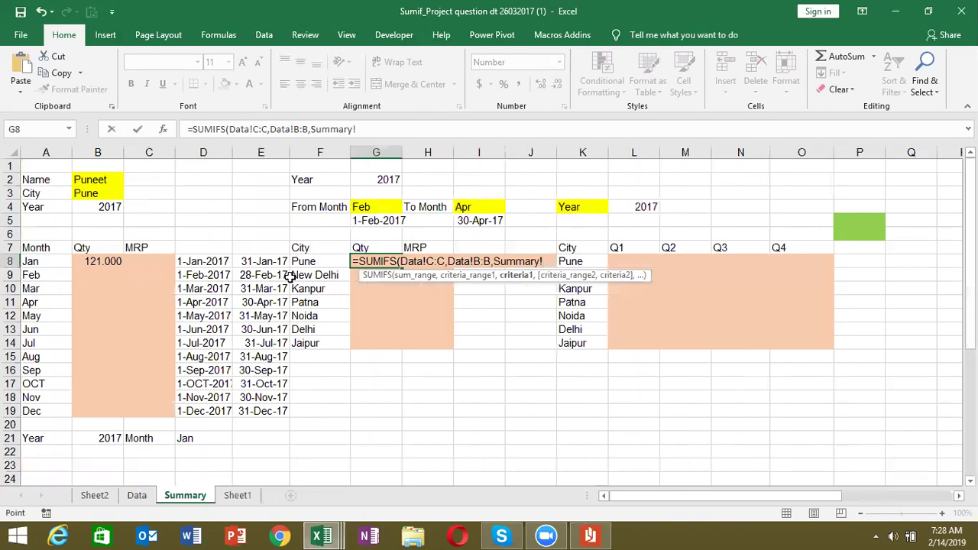
click(314, 262)
text(,)
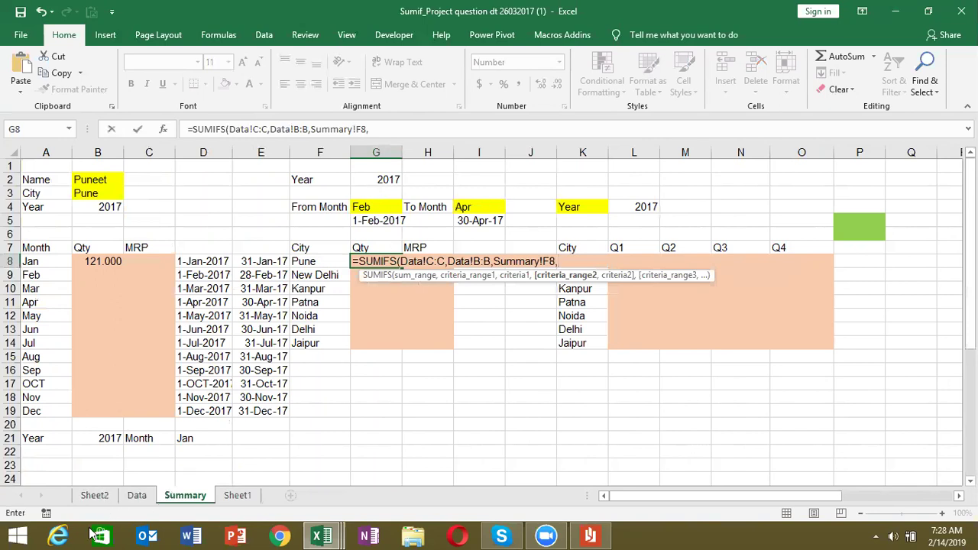
click(137, 495)
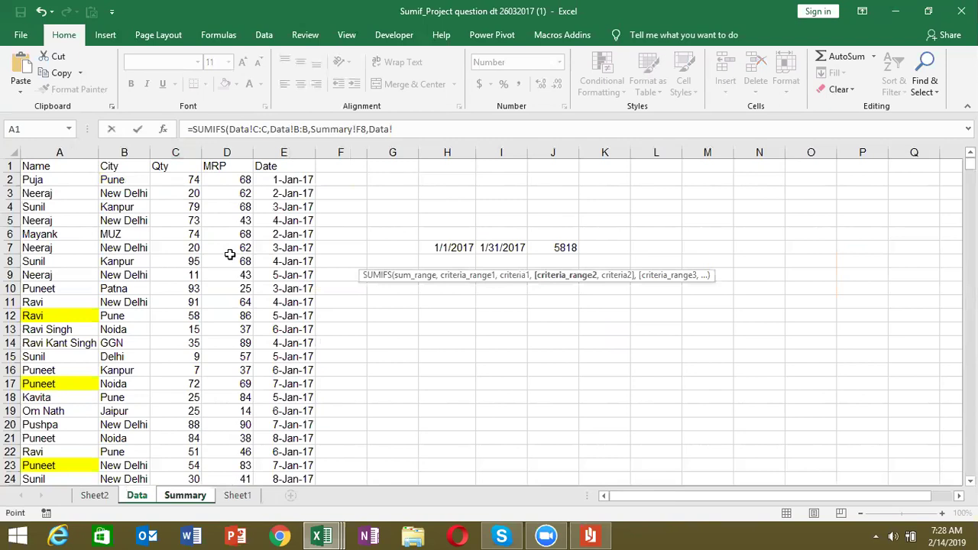
click(302, 145)
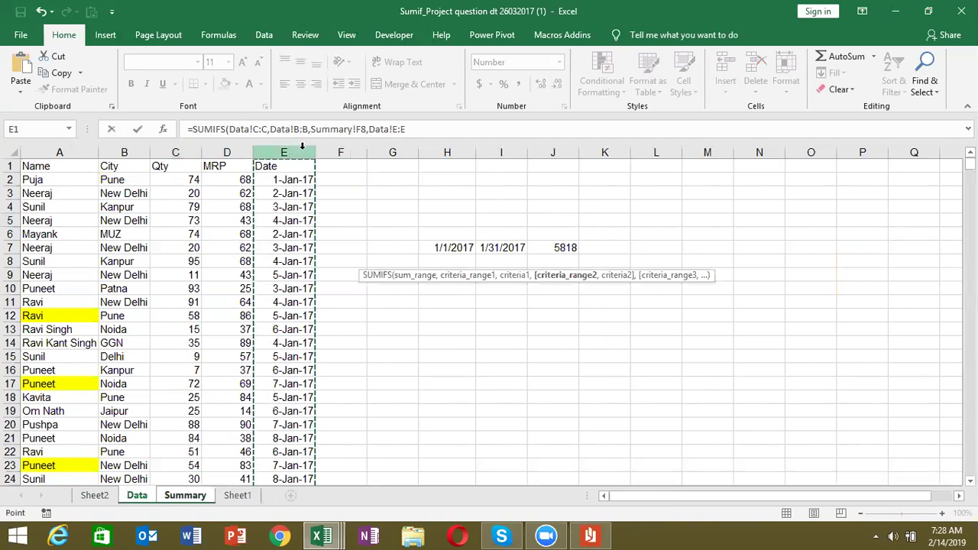
text(,">=")
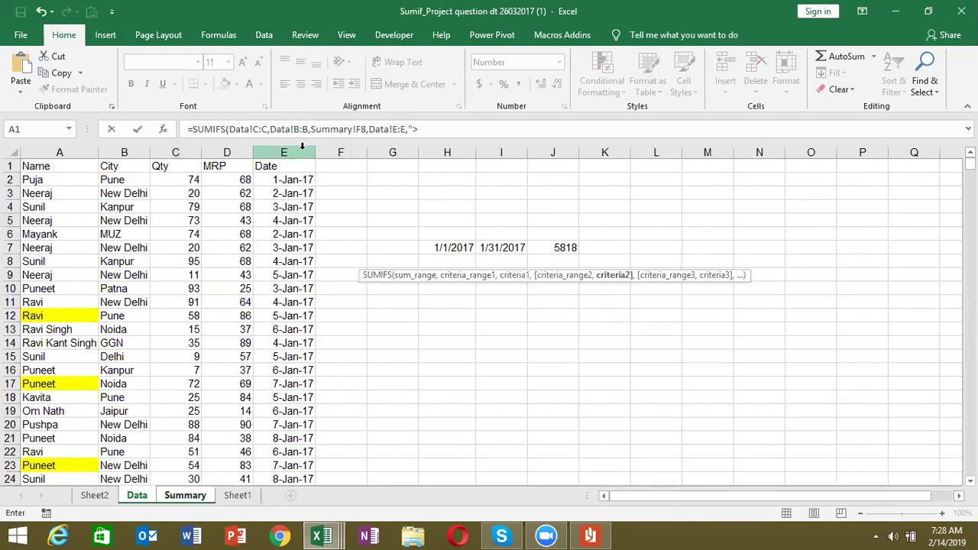
text(&)
text(G)
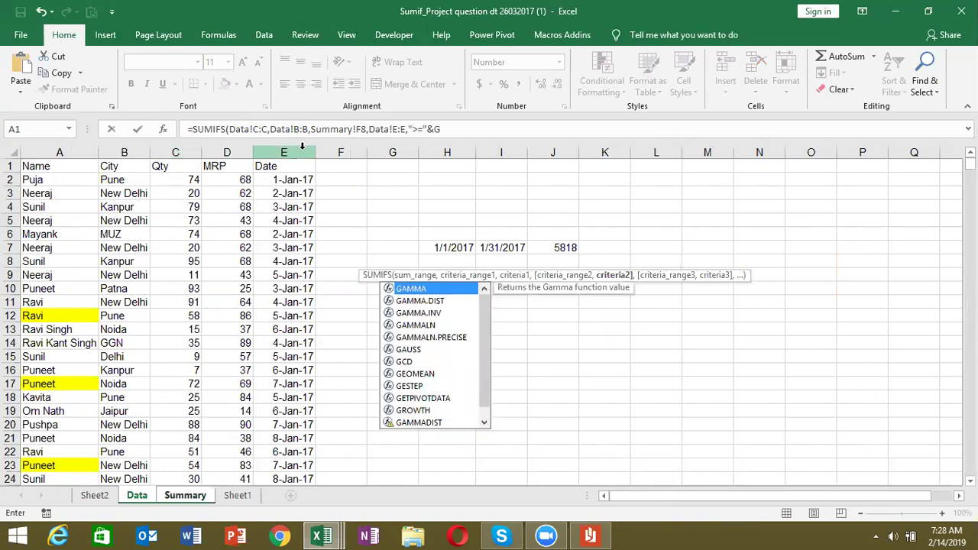
text(4,)
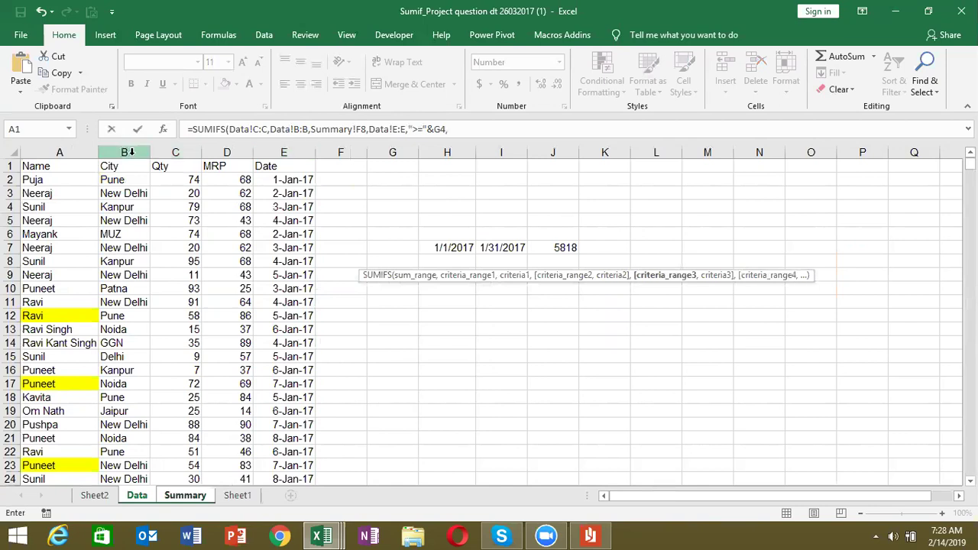
click(267, 150)
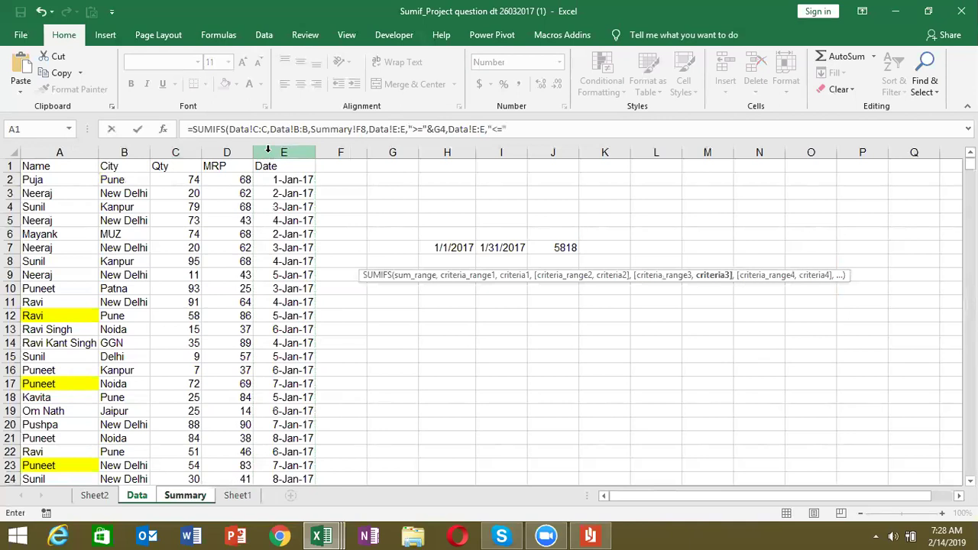
text(&i)
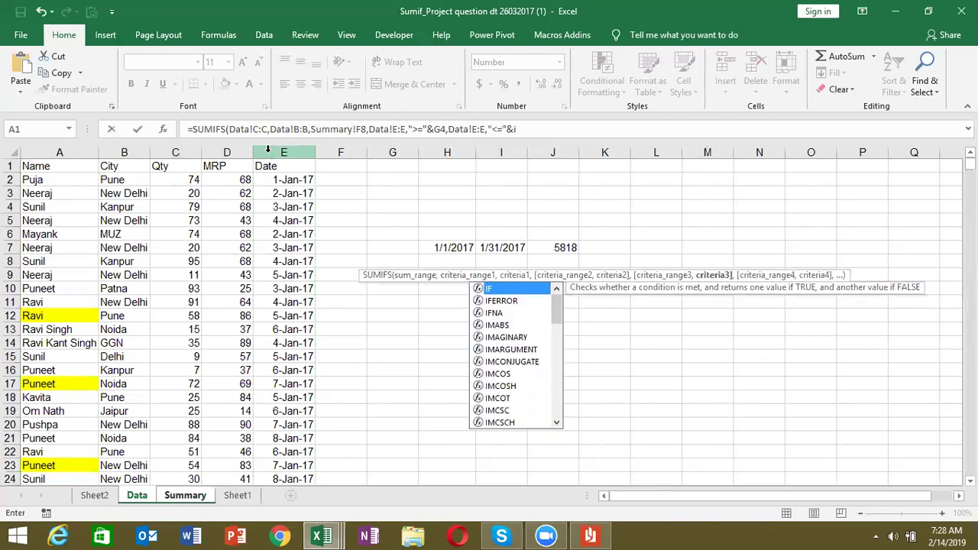
text(4)
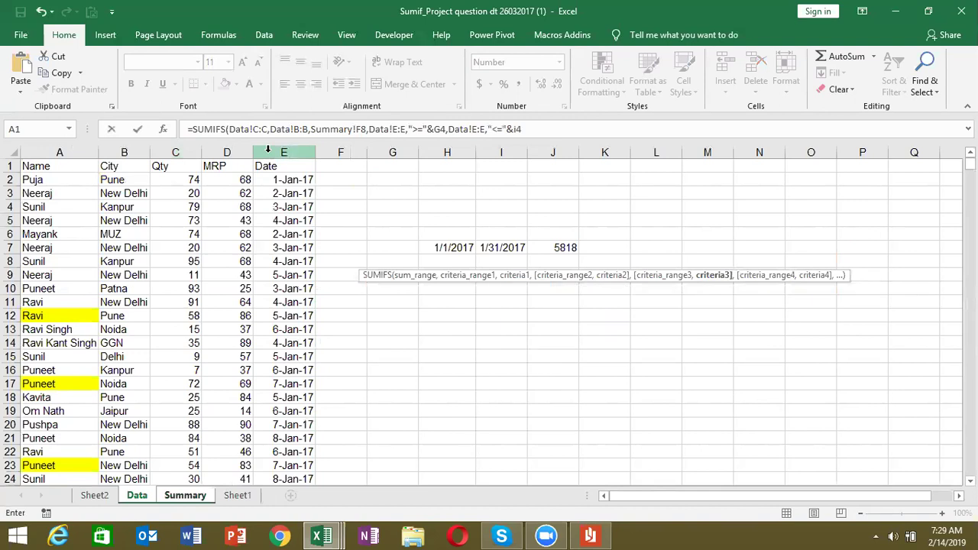
key(Return)
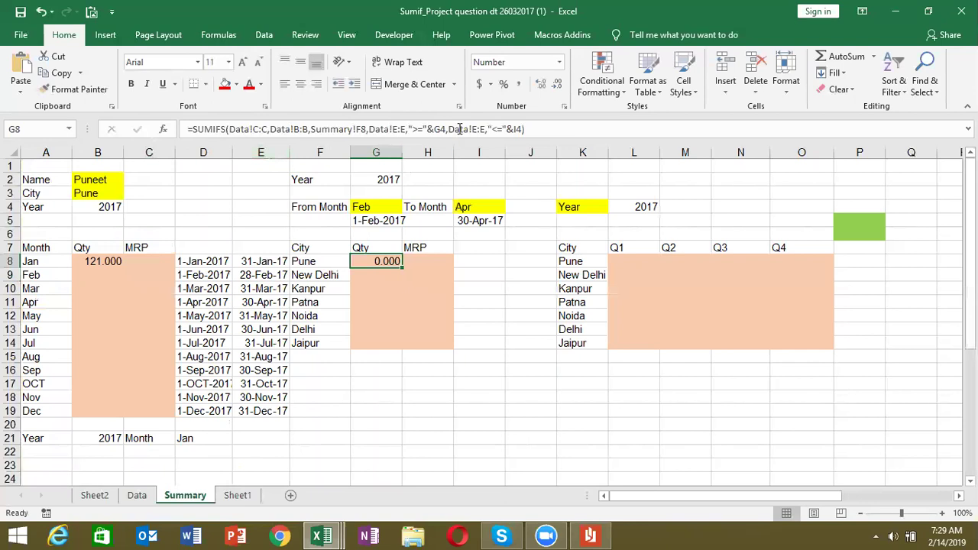
Point G8's date criteria at G5 and I5, giving Pune 3289.000.
click(465, 124)
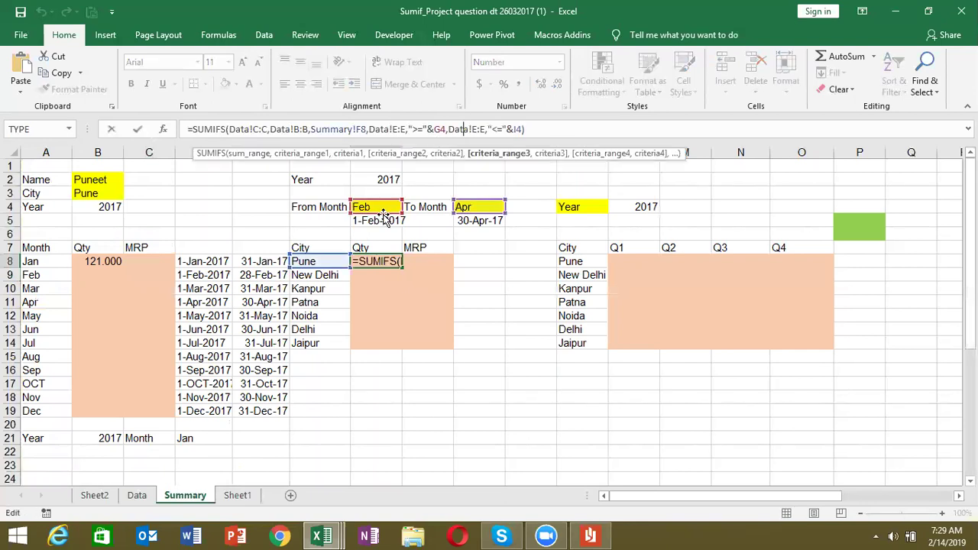
click(386, 220)
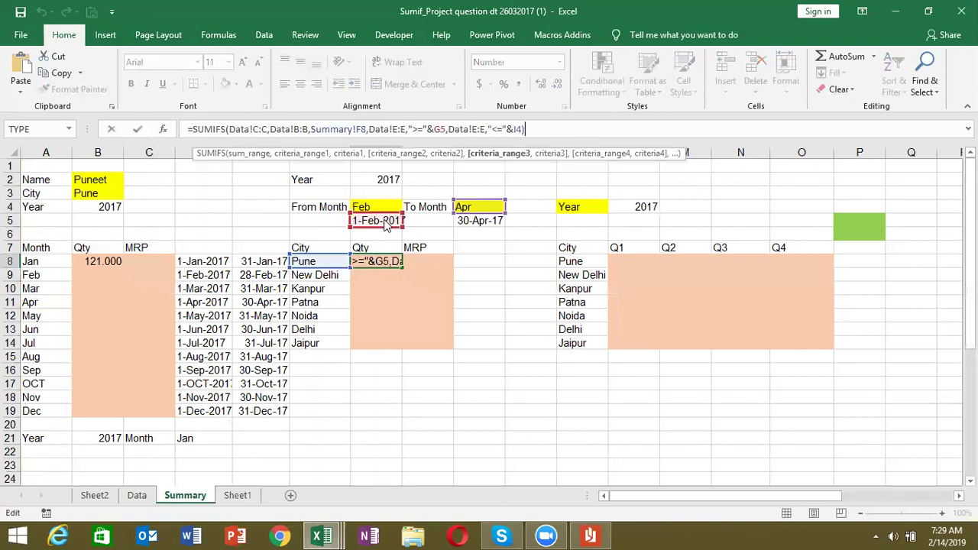
click(474, 221)
key(ctrl+Return)
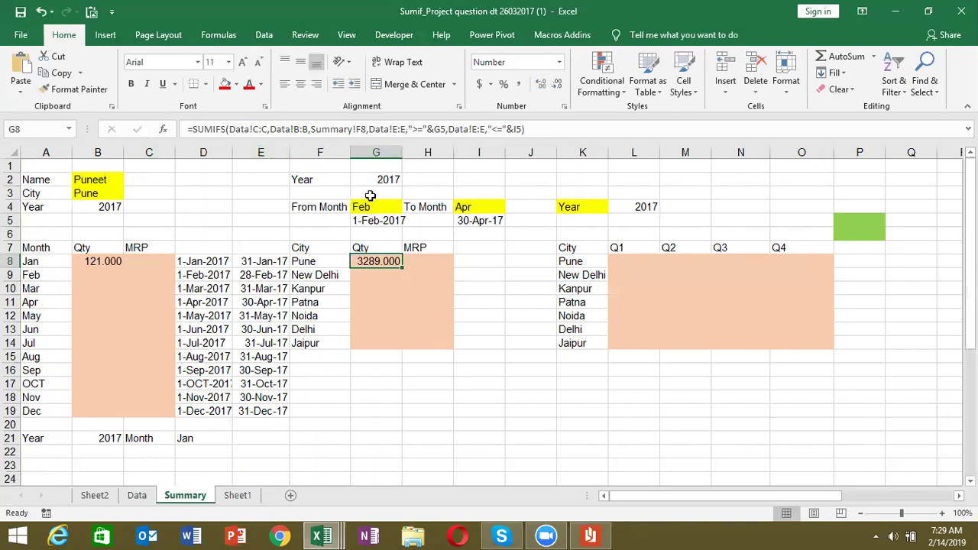
Copy G5's start-date formula text from the formula bar, leaving G5 unchanged.
click(366, 222)
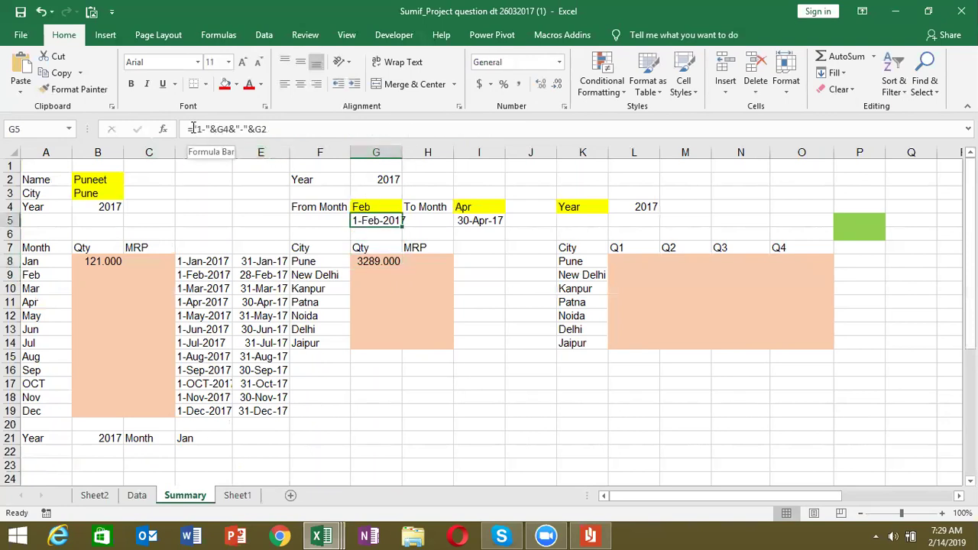
drag(193, 129, 282, 129)
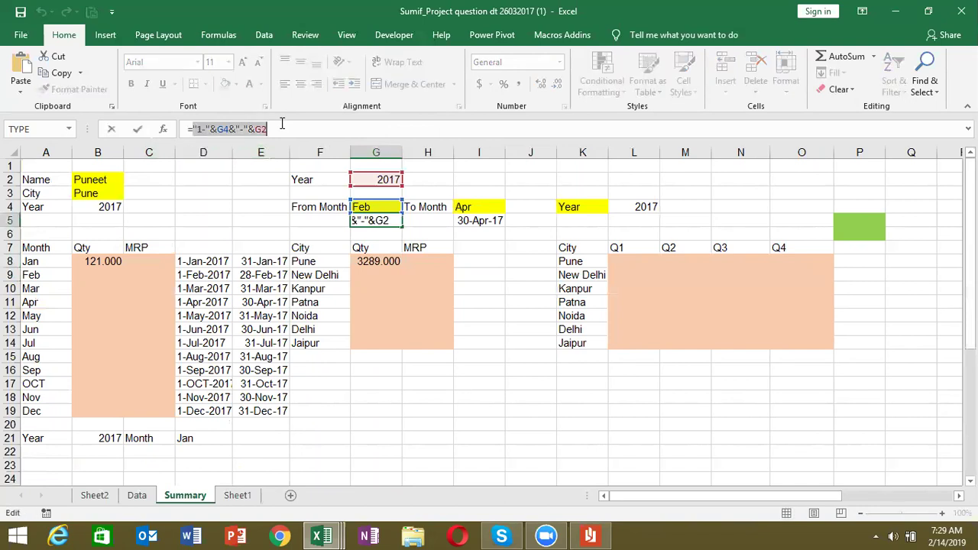
key(ctrl+Return)
click(383, 262)
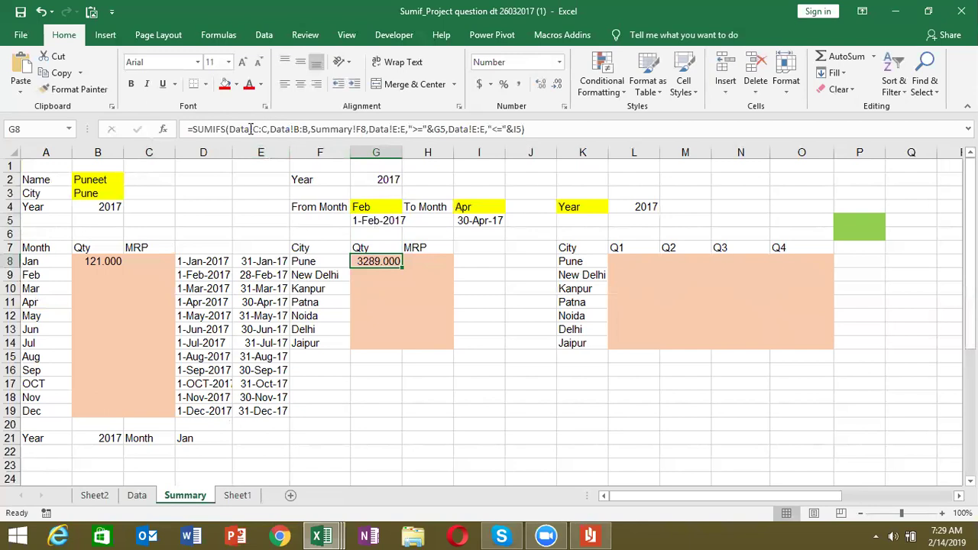
Replace G5 in G8's formula with the inline start date "1-"&G4&"-"&G2.
double_click(441, 130)
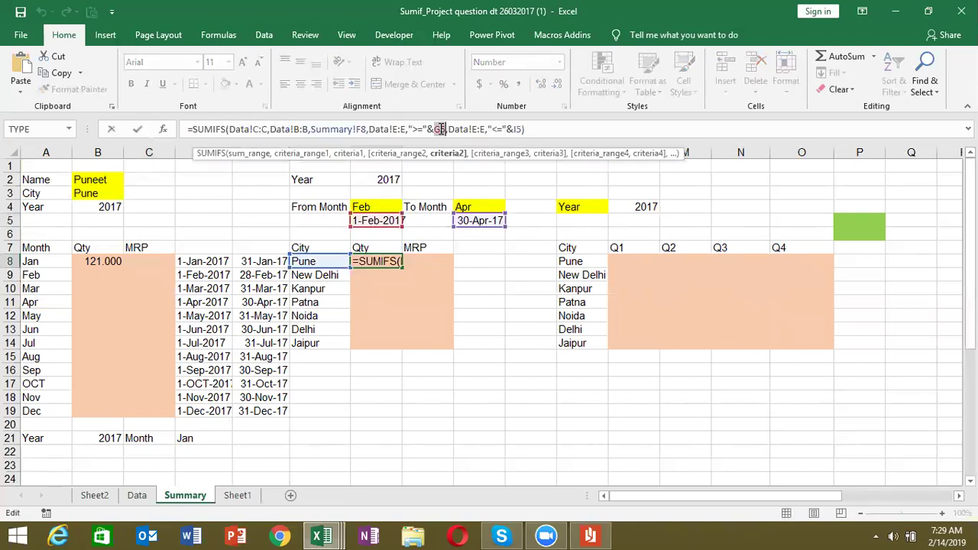
text("-"&G4&"-"&G2)
key(Return)
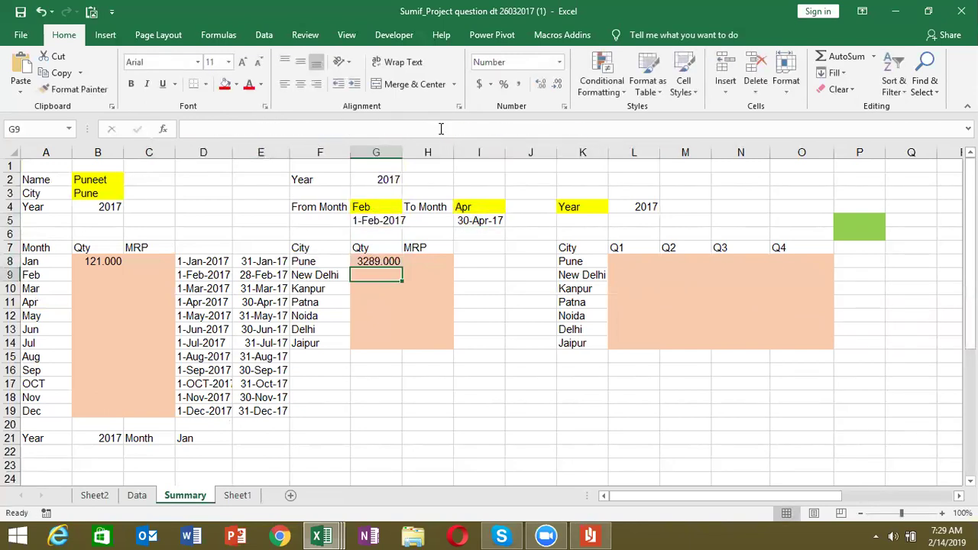
Paste I5's EOMONTH("1-"&I4&"-"&G2,0) over the I5 reference in G8, still 3289.000.
click(496, 220)
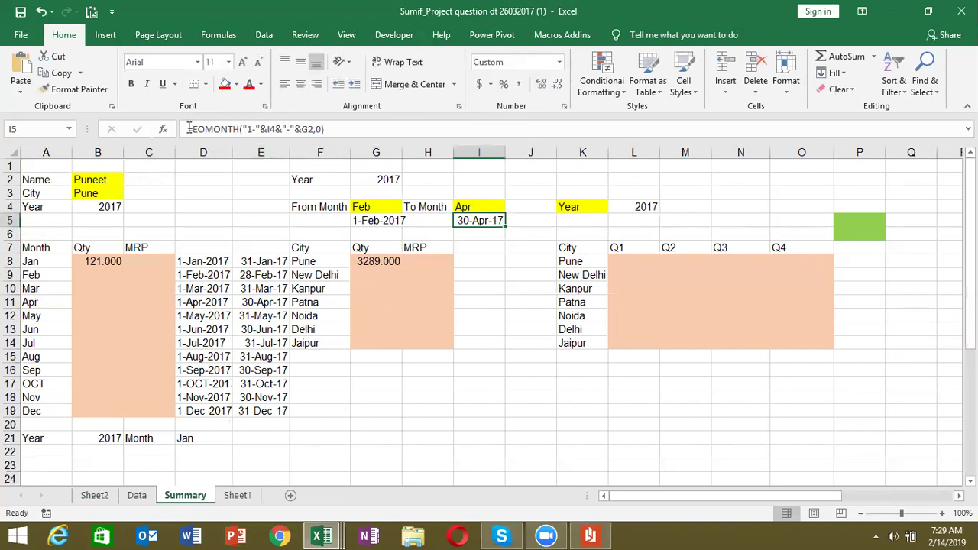
drag(189, 129, 354, 126)
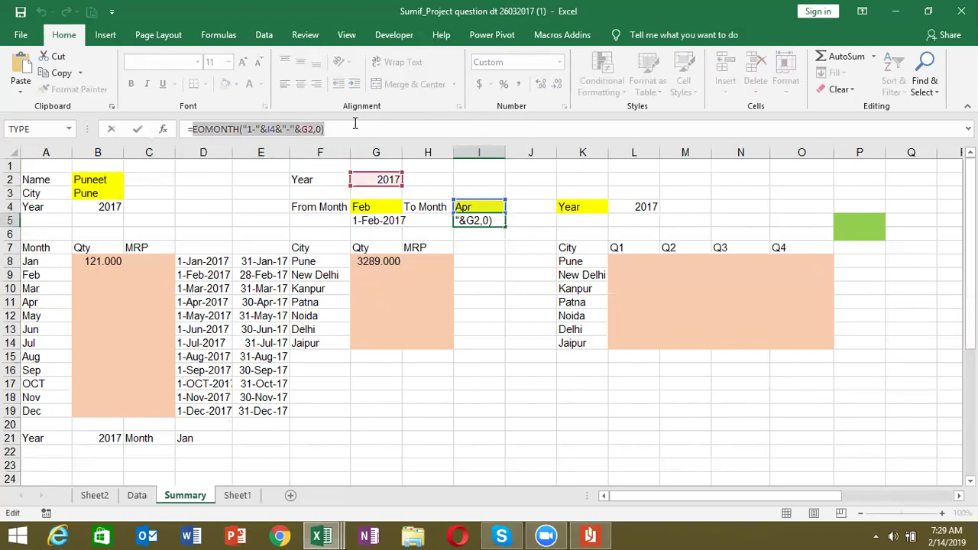
key(Escape)
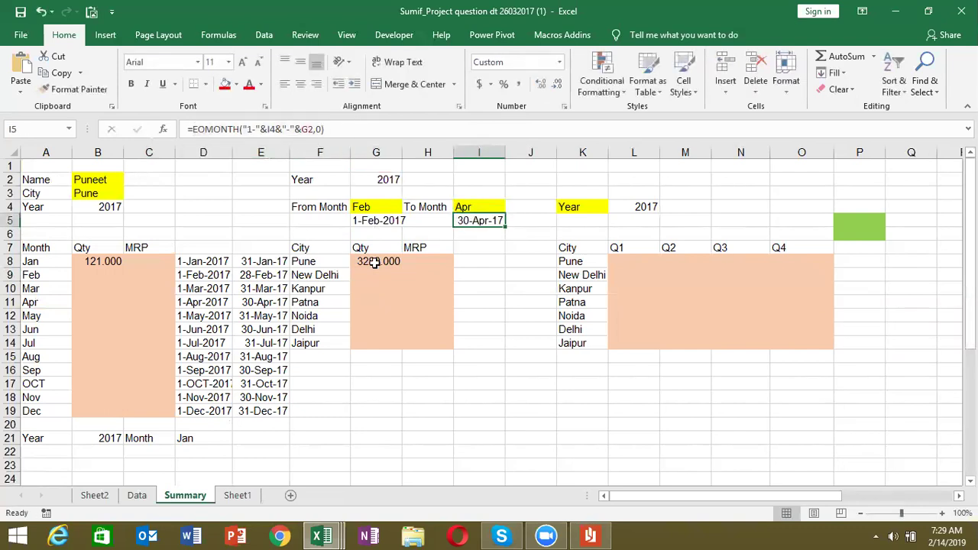
click(374, 264)
click(579, 128)
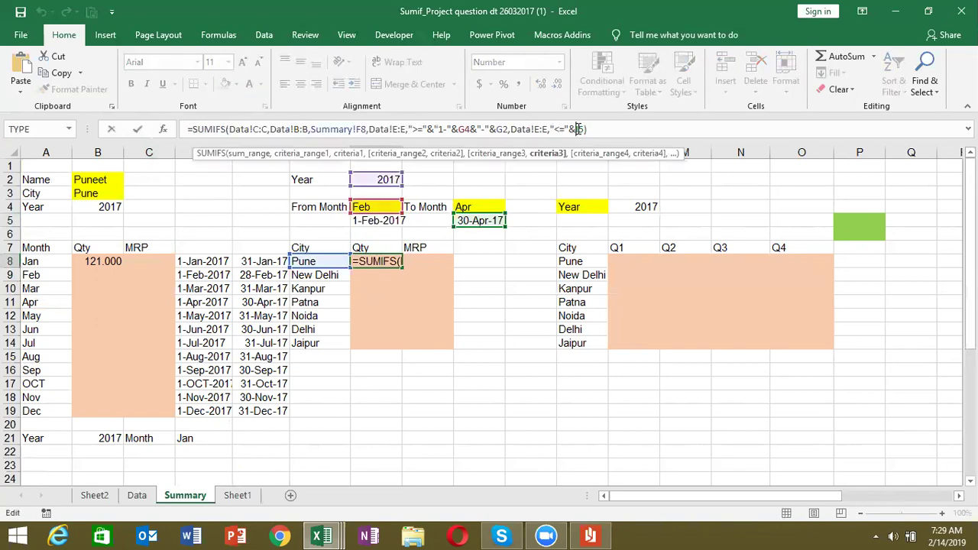
double_click(579, 129)
key(ctrl+v)
key(Return)
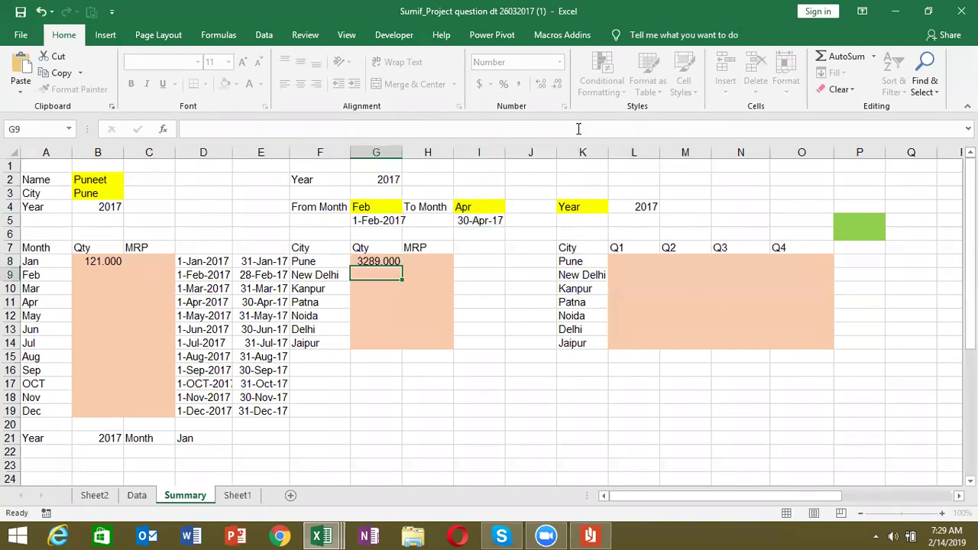
key(Up)
click(579, 128)
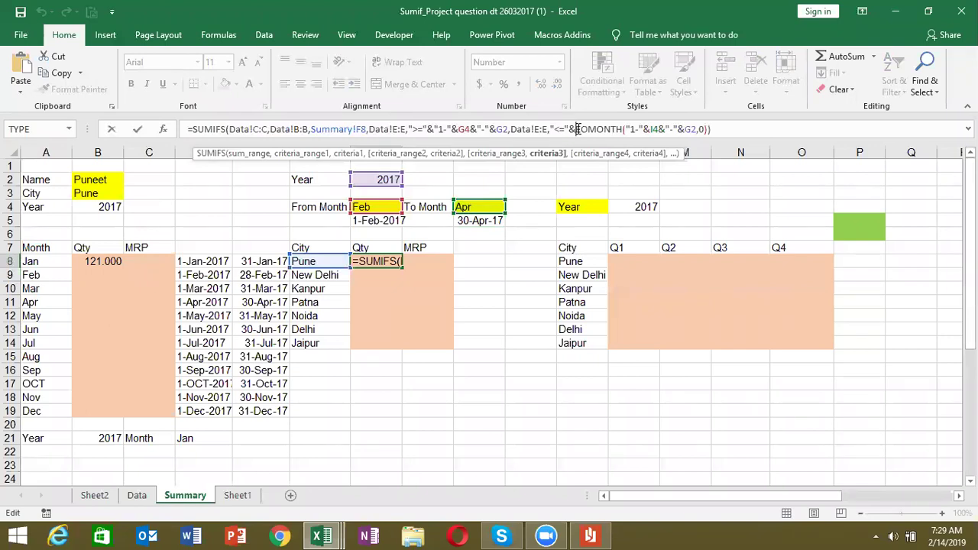
key(Return)
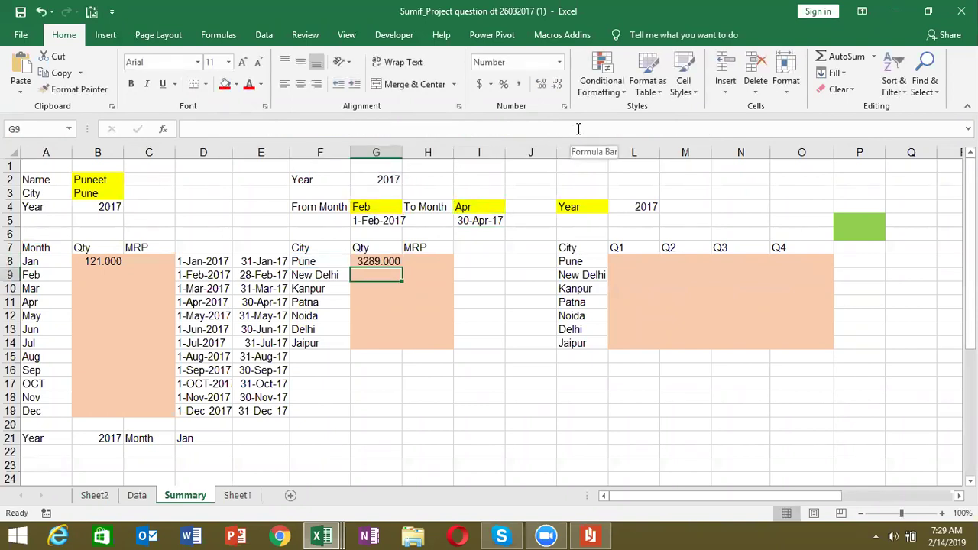
Enter =RIGHT(L7,1) to extract quarter number 1, then move it up to L5.
click(670, 261)
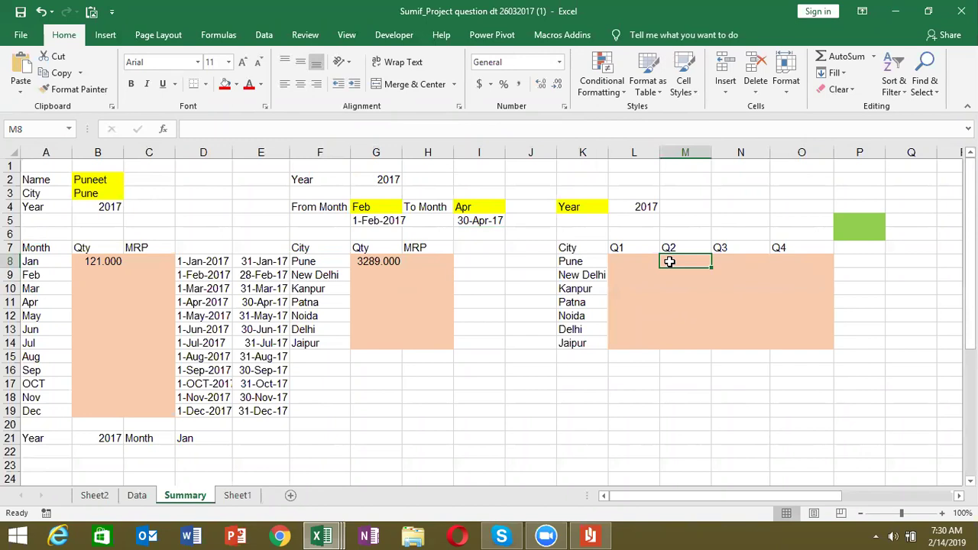
click(636, 236)
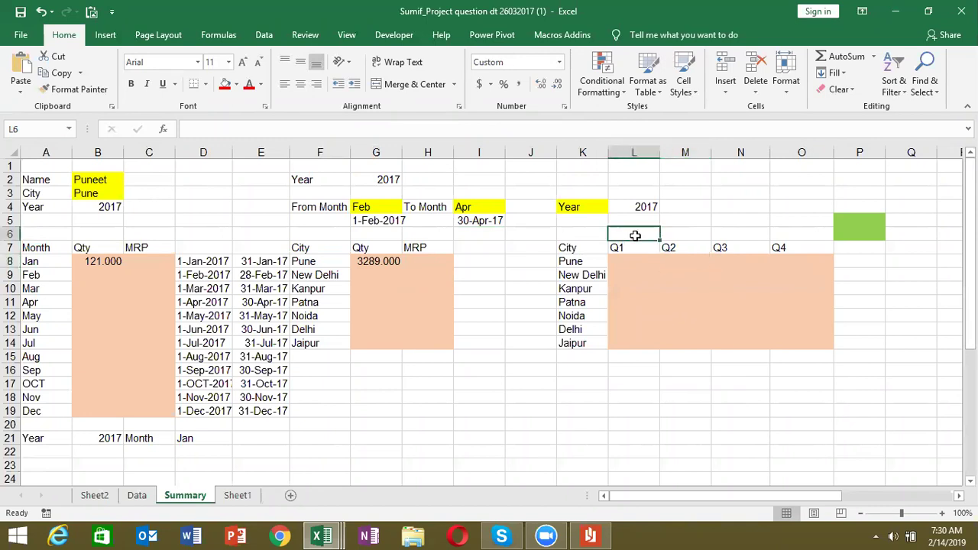
text(=)
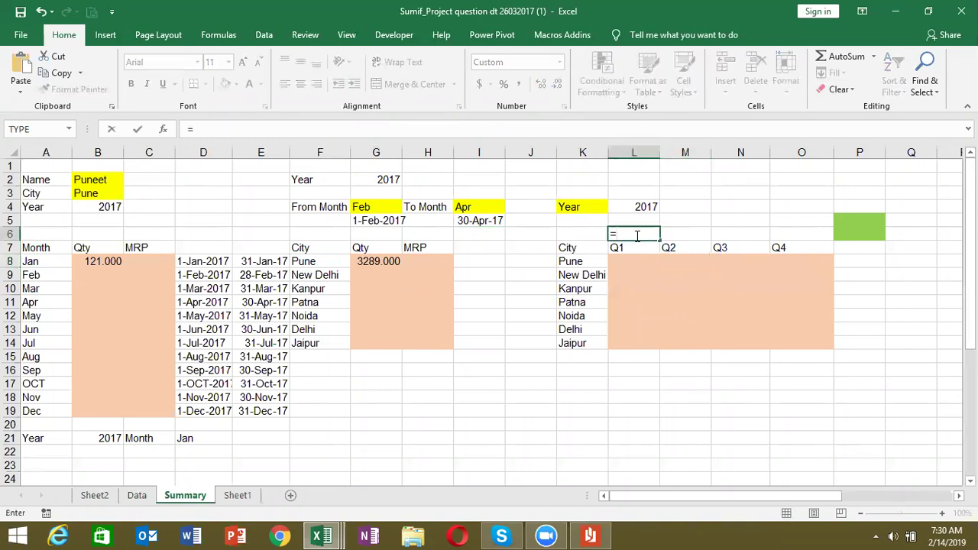
text(l)
key(BackSpace)
text(right(L7,1)
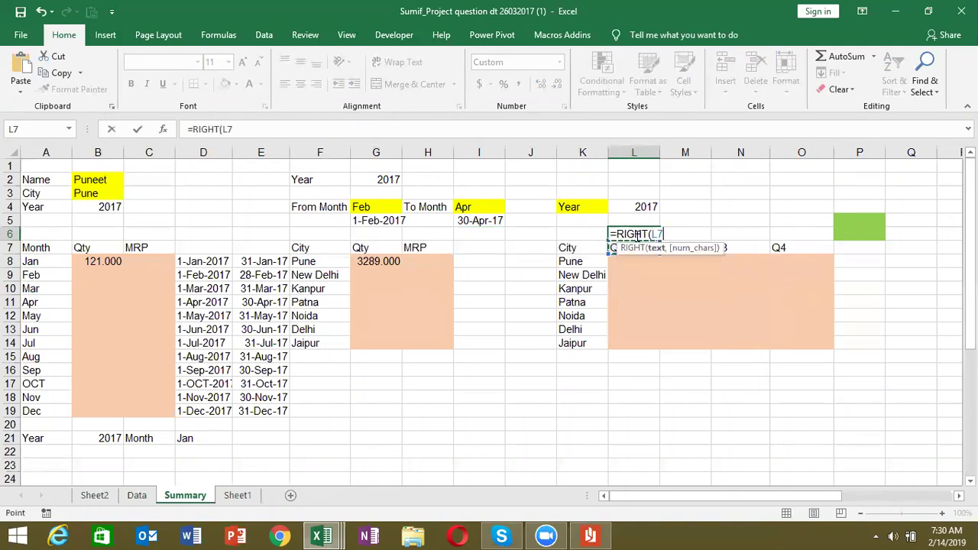
key(Return)
click(635, 234)
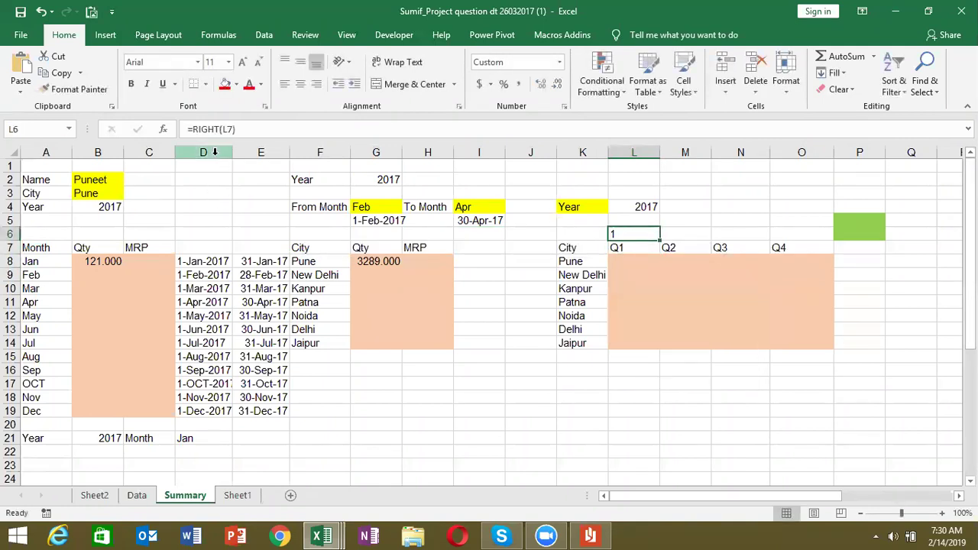
click(194, 129)
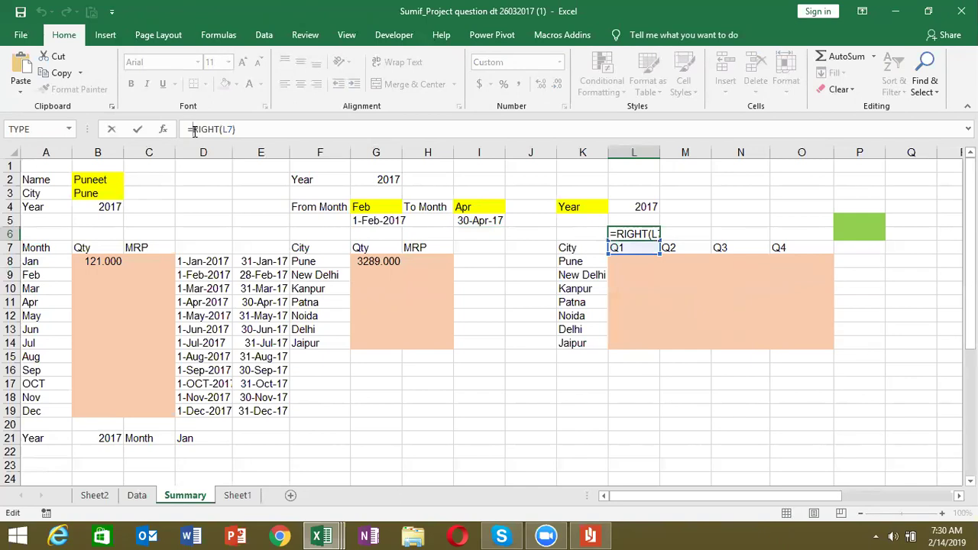
key(Escape)
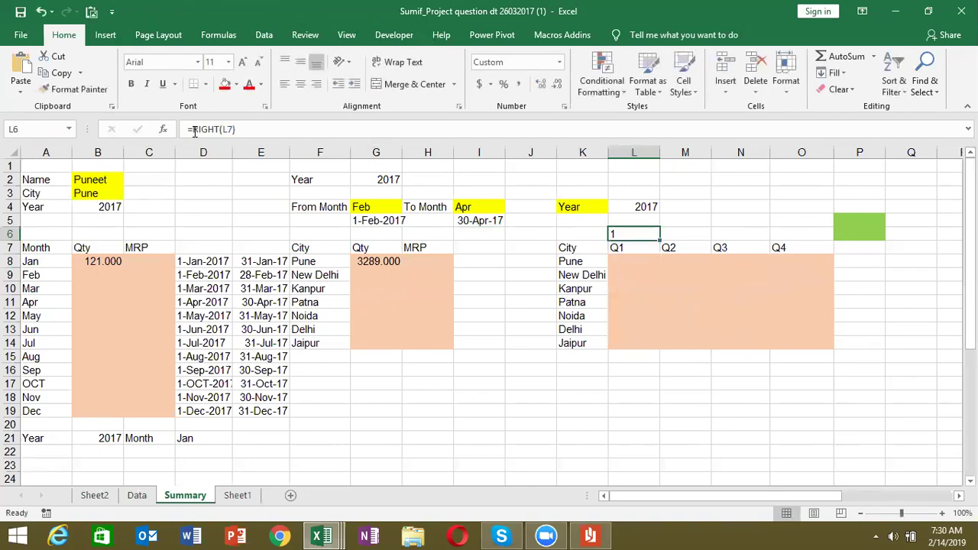
drag(638, 230, 637, 221)
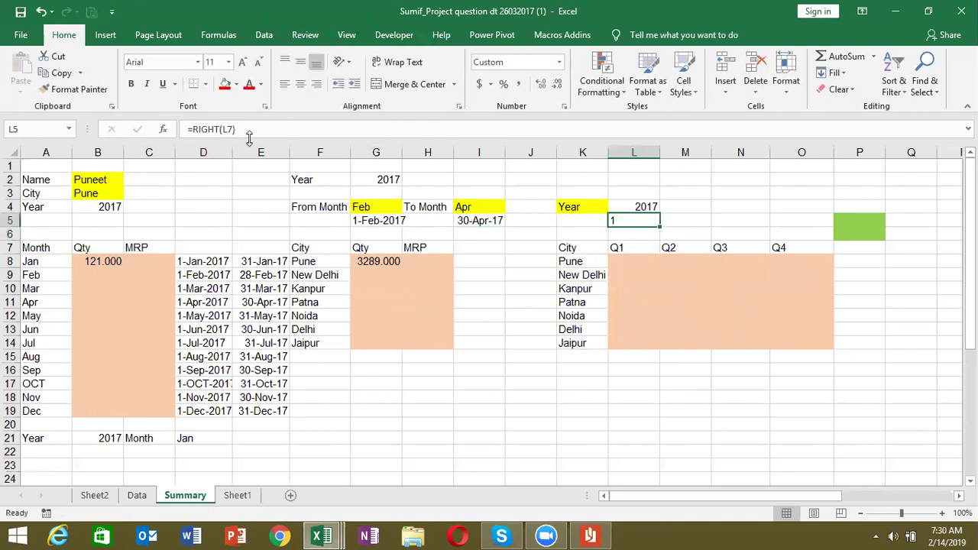
click(193, 129)
Wrap L5's formula in CHOOSE(...,"JAN","Apr","Jul","OCT") to give the quarter's start month.
click(193, 129)
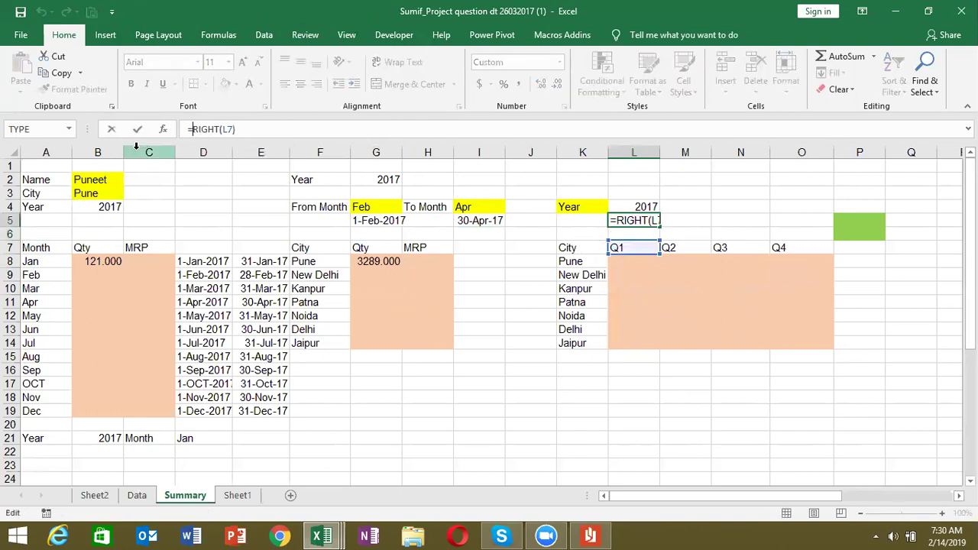
text(CHO)
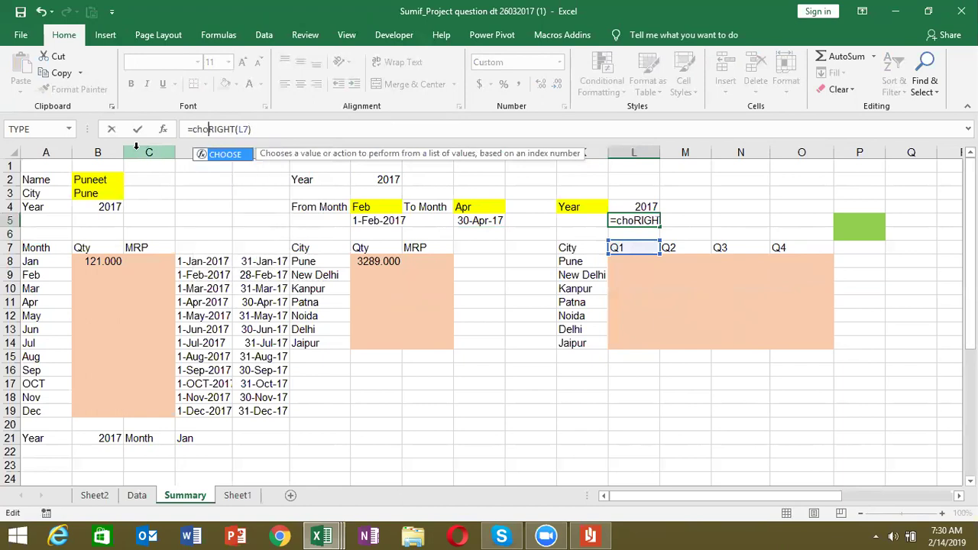
text(OSE()
click(283, 128)
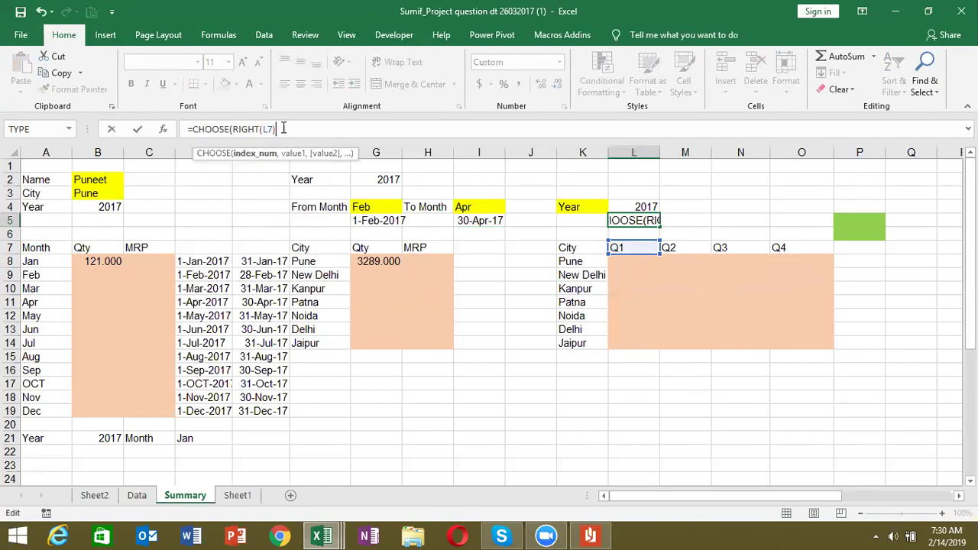
text(,"J)
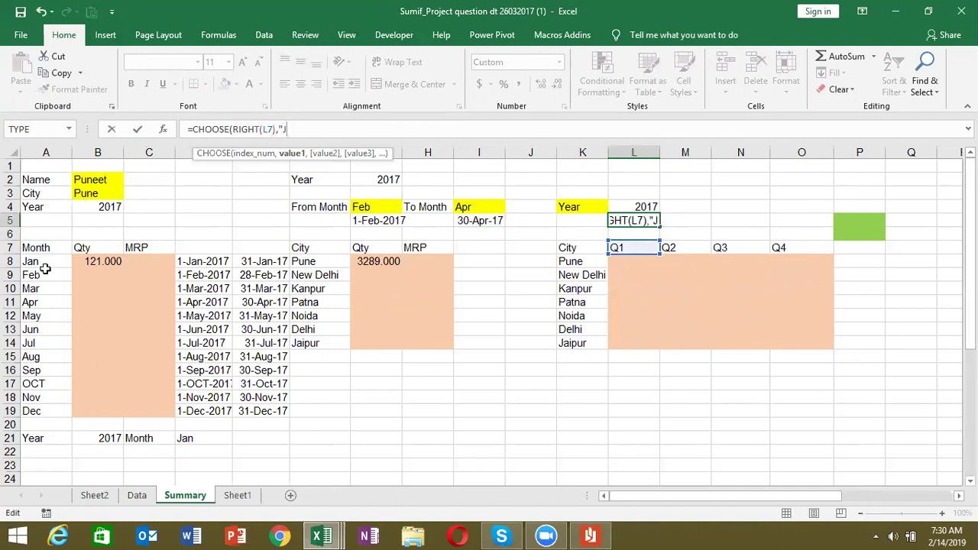
text(AN")
text(,"Apr")
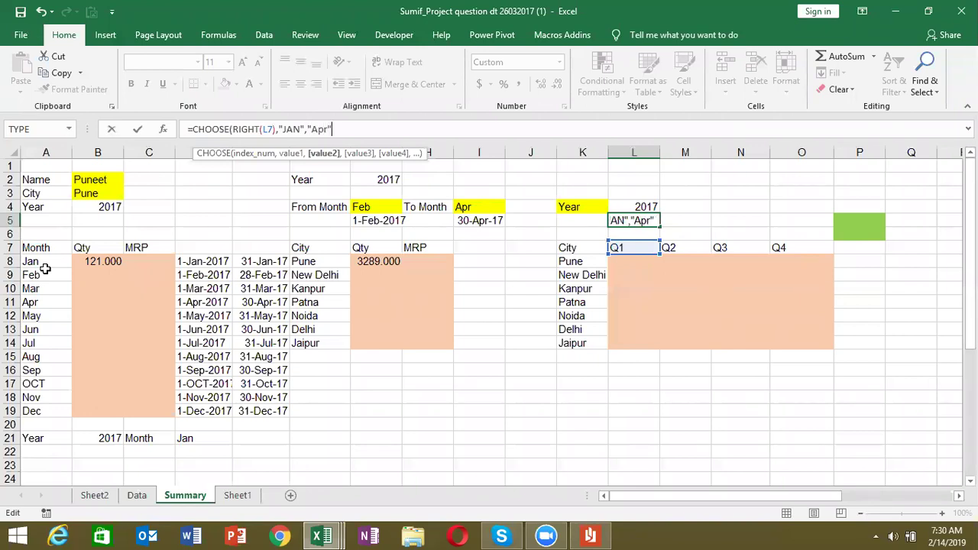
text(,")
text(Jul",)
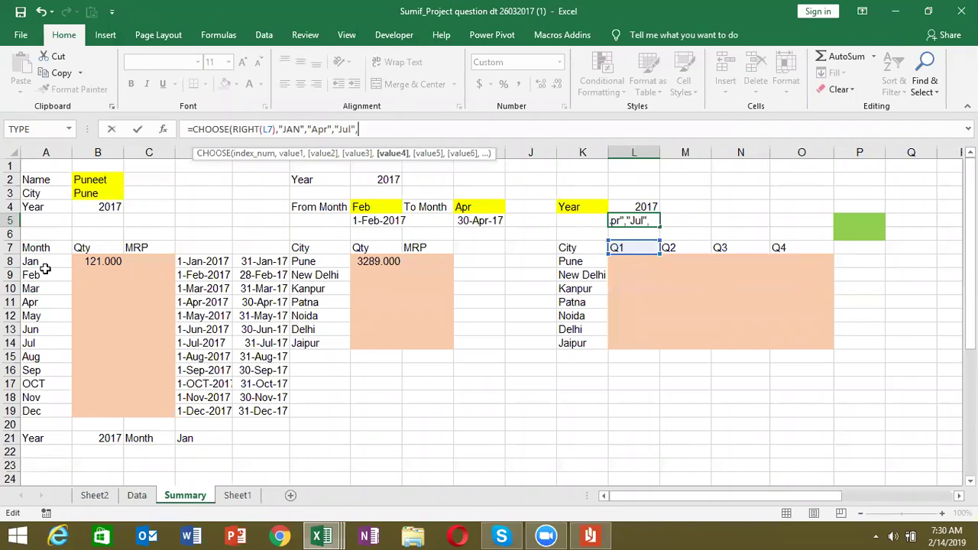
text("OCT"))
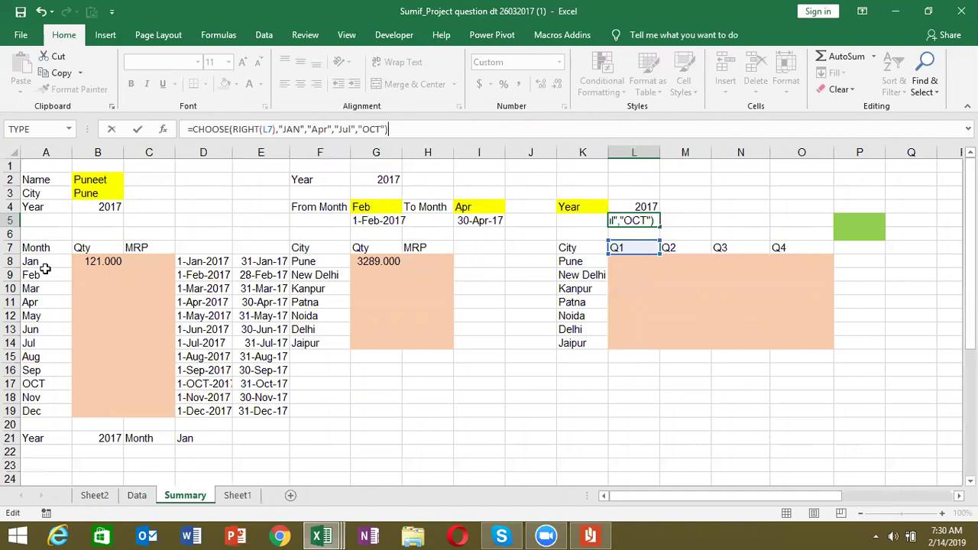
key(ctrl+Return)
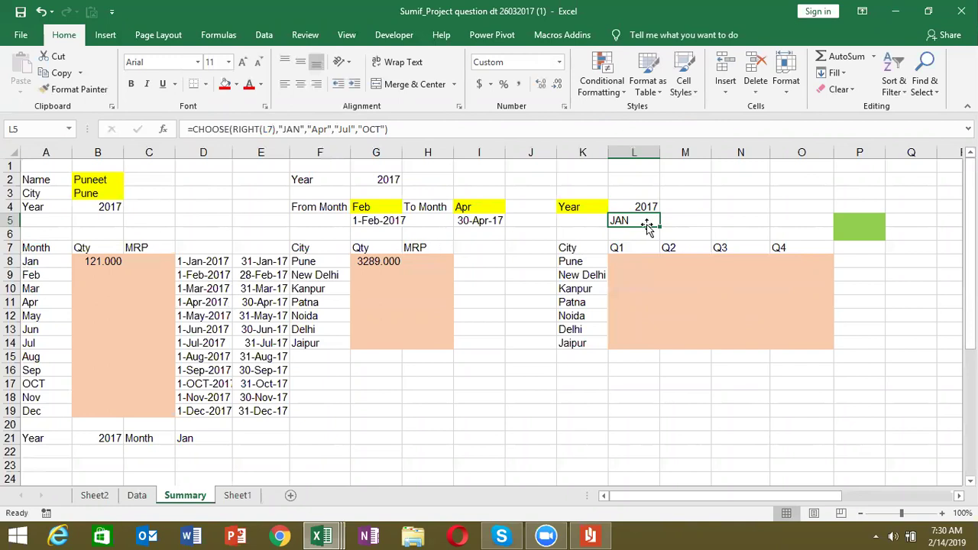
Prefix "1-"& and append &"-"&L4 so L5 shows 1-JAN-2017.
click(193, 129)
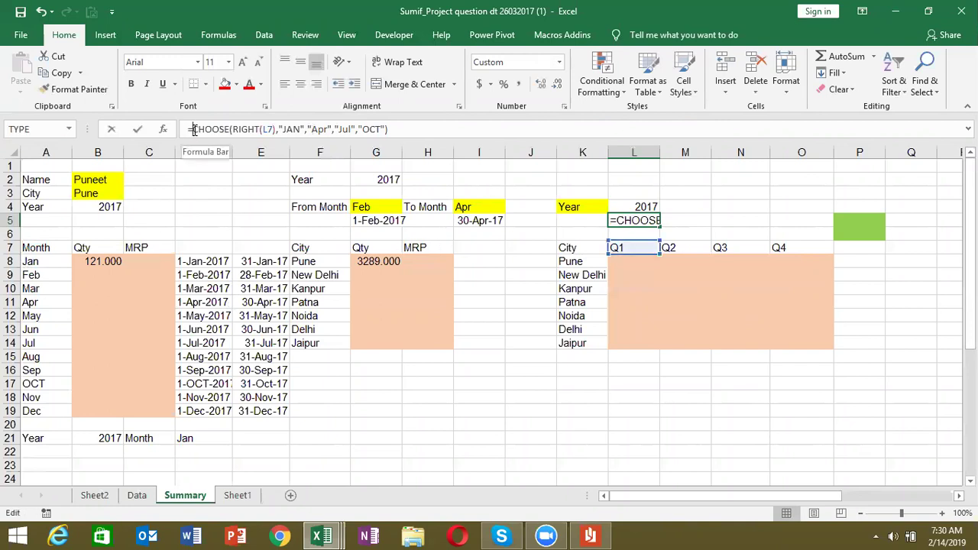
text(")
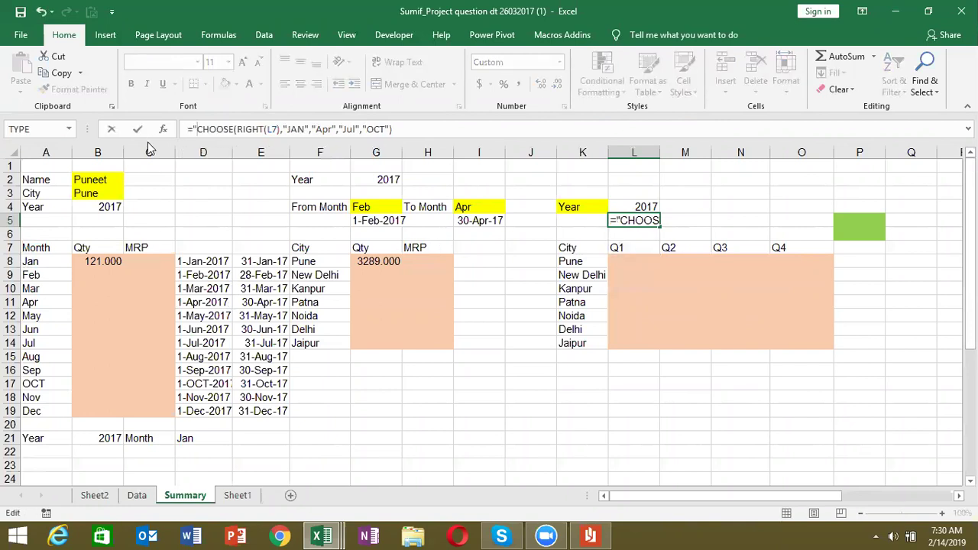
text(1-"&)
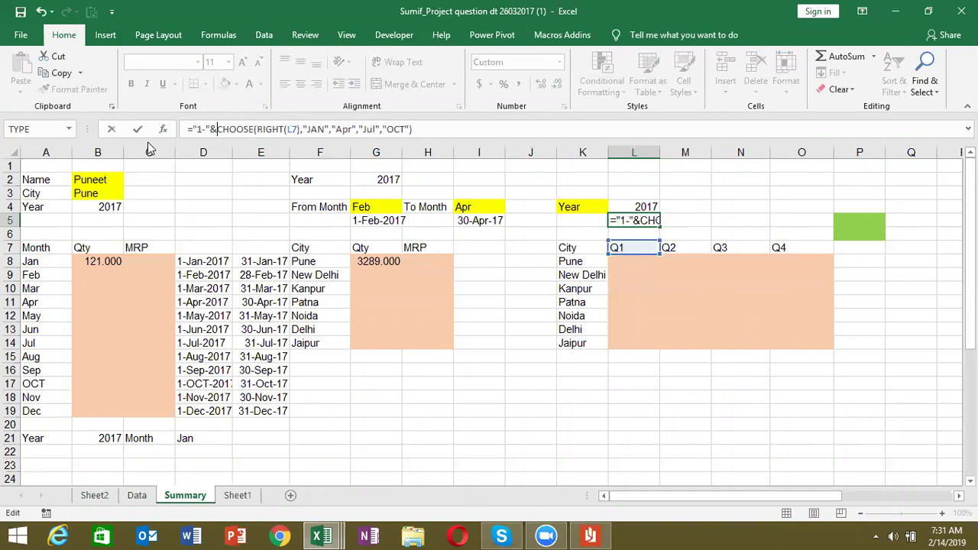
click(416, 131)
text(&"-"&)
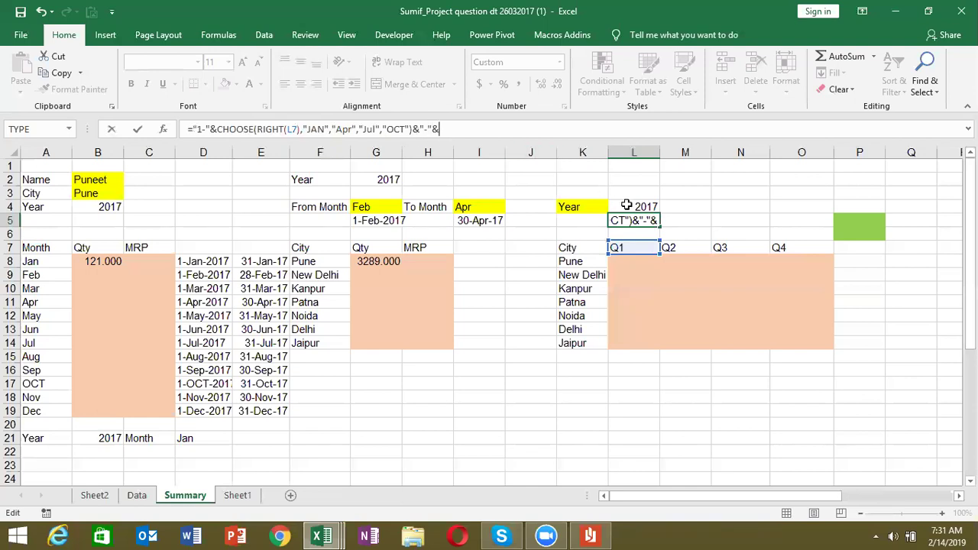
click(629, 206)
key(Return)
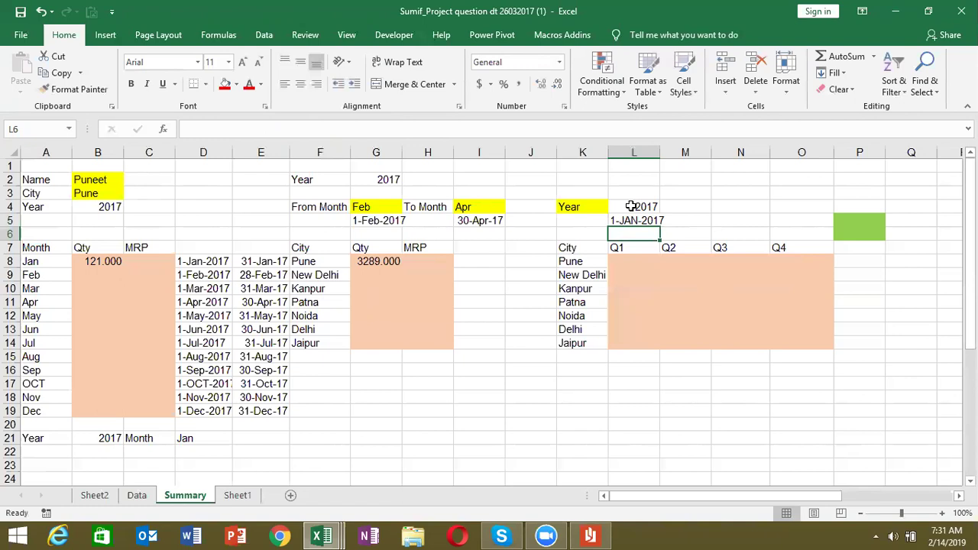
Enter =EOMONTH(L5,2) in L6 and format it as a date for the Q1 end.
text(=eom)
key(Tab)
key(Up)
text(,2)
key(Return)
key(Up)
key(ctrl+shift+3)
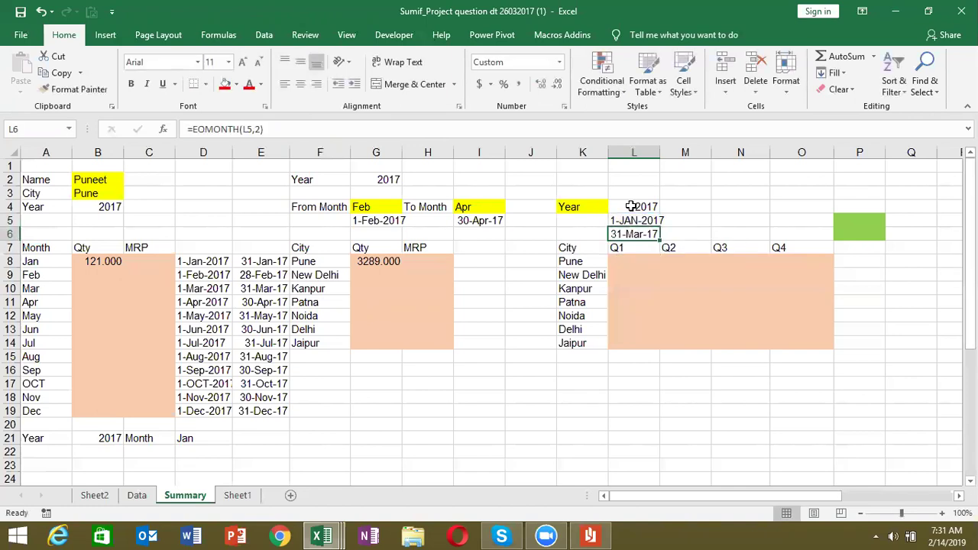
key(Up)
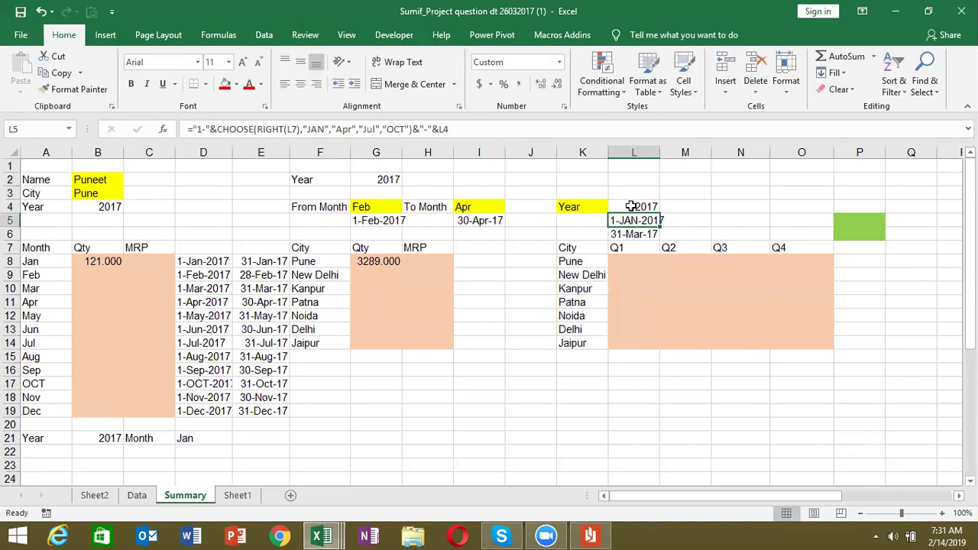
key(Down)
key(Up)
key(Down)
key(Up)
key(Down)
key(Up)
key(Down)
key(Up)
Lock the year as $L$4 and fill L5:L6 across to Q4, ending 31-Dec-17.
click(446, 129)
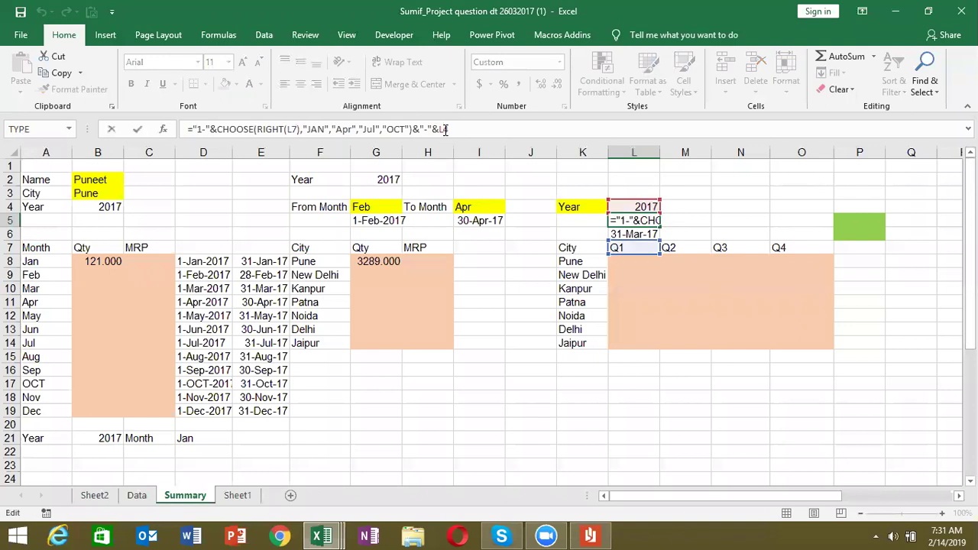
key(F4)
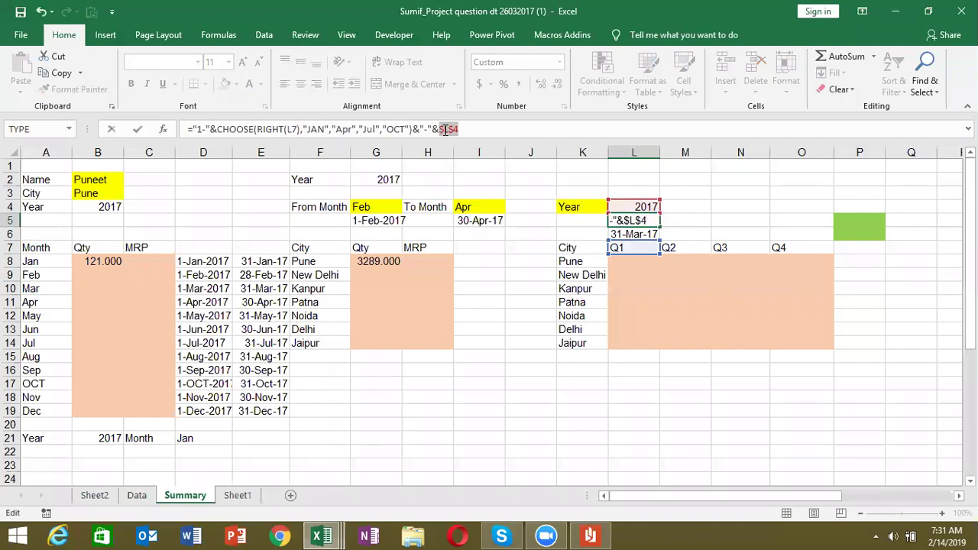
key(Return)
key(Up)
key(shift+Down)
key(shift+Right)
key(shift+Right)
key(shift+Right)
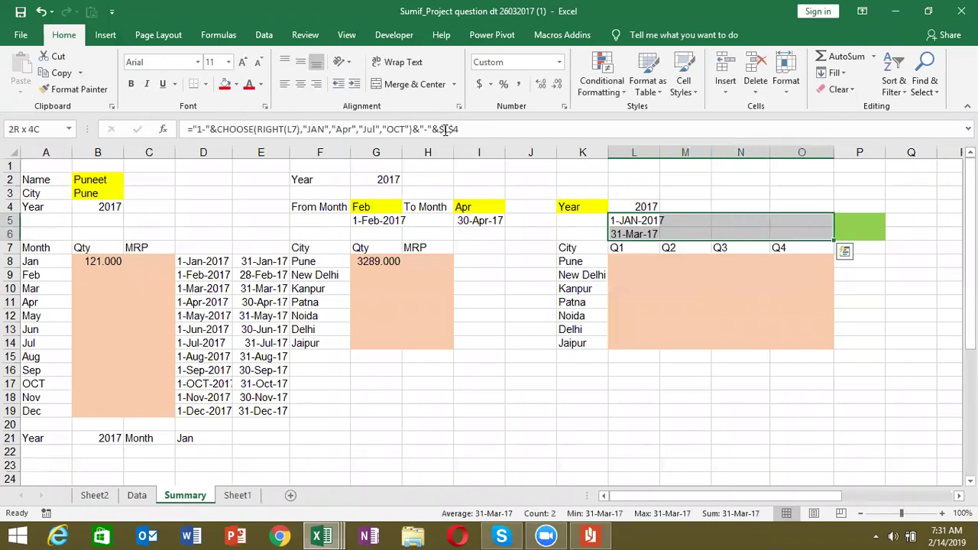
key(ctrl+r)
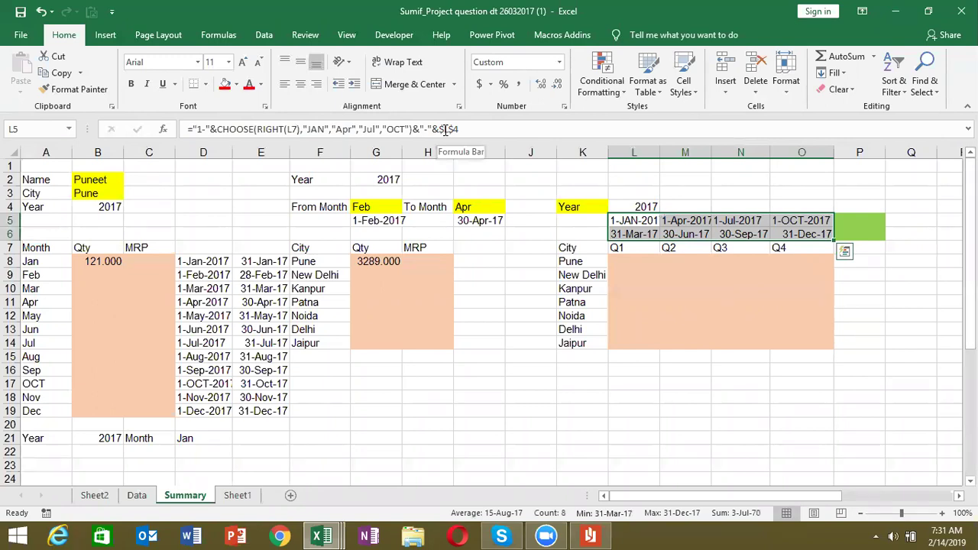
key(Down)
key(Down)
key(Down)
Start a SUMIFS in L8 with Data!B:B and Pune in Summary!K8 as the city criterion.
text(=)
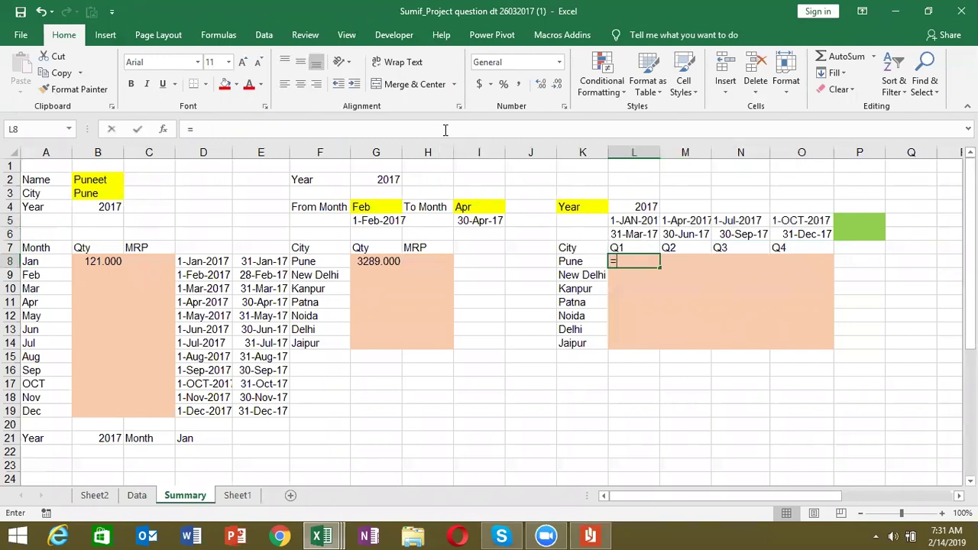
text(sum)
key(Down)
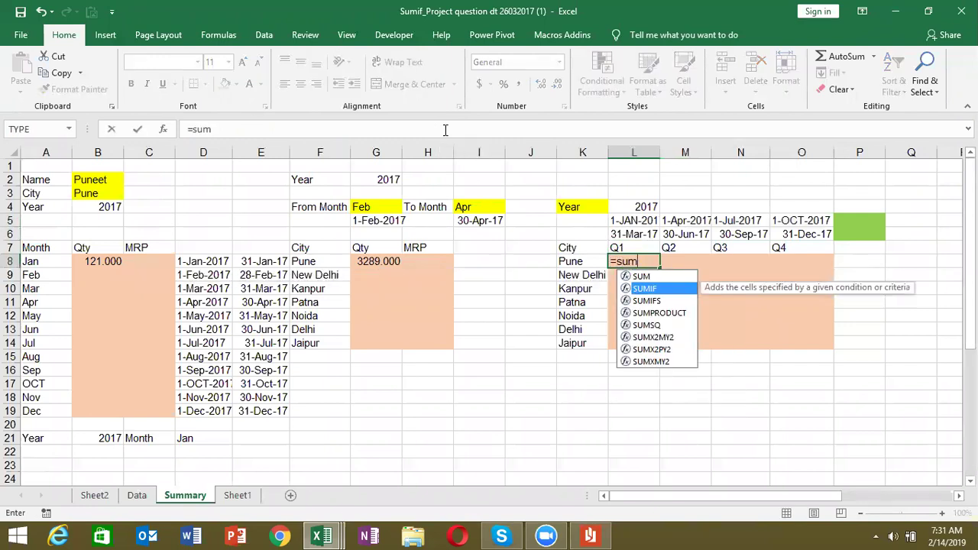
key(Down)
key(Tab)
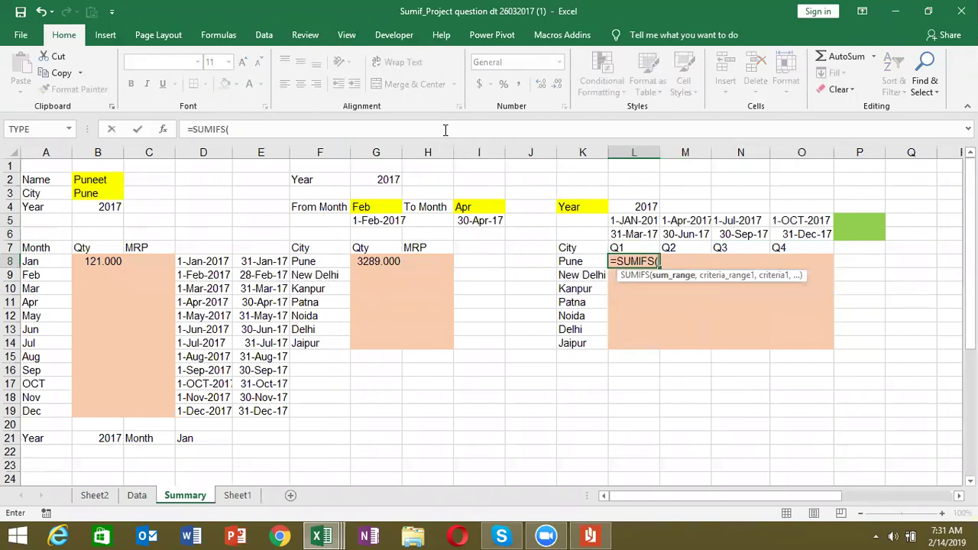
click(135, 499)
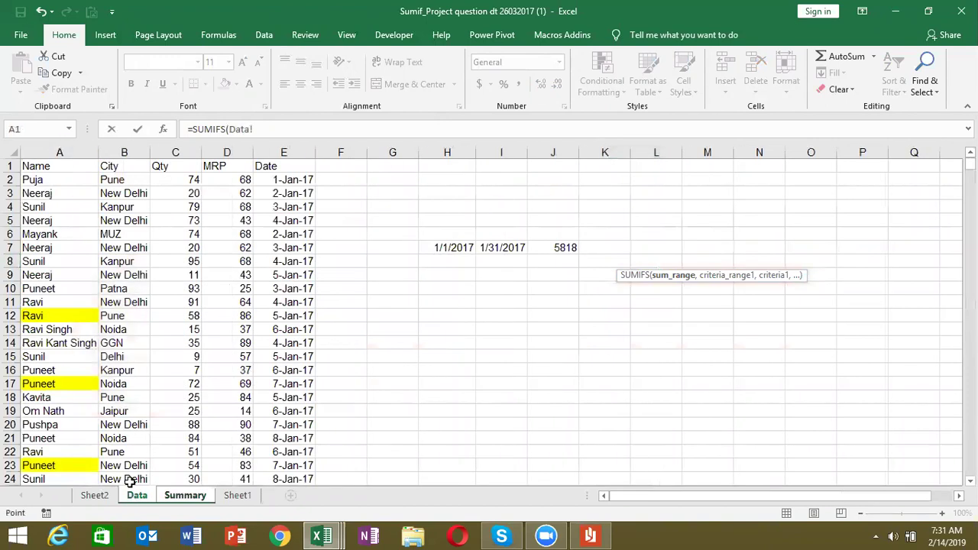
click(133, 148)
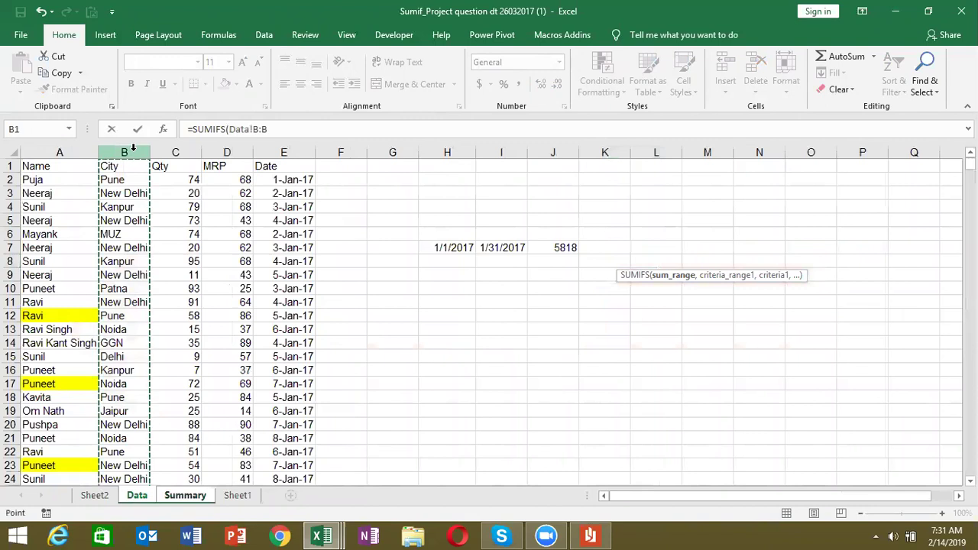
text(,)
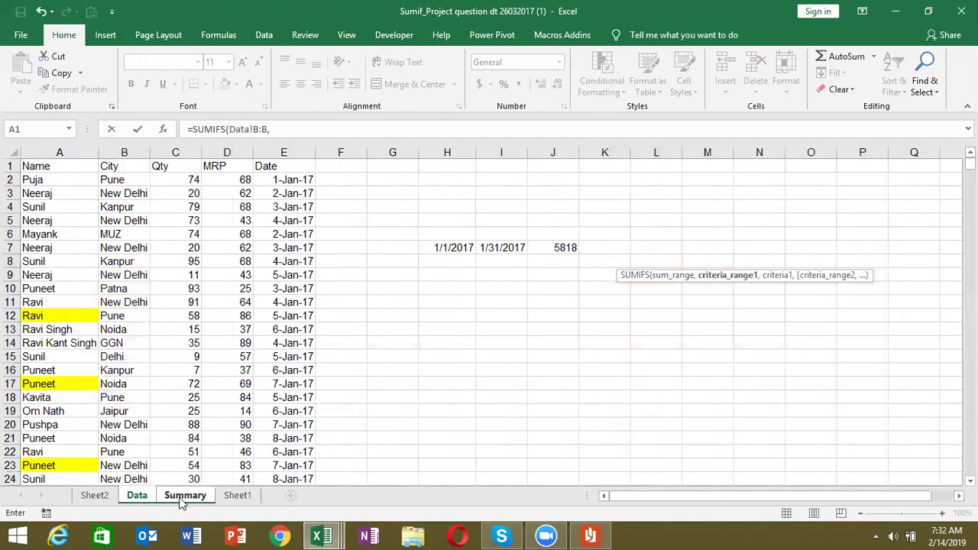
click(184, 498)
click(572, 262)
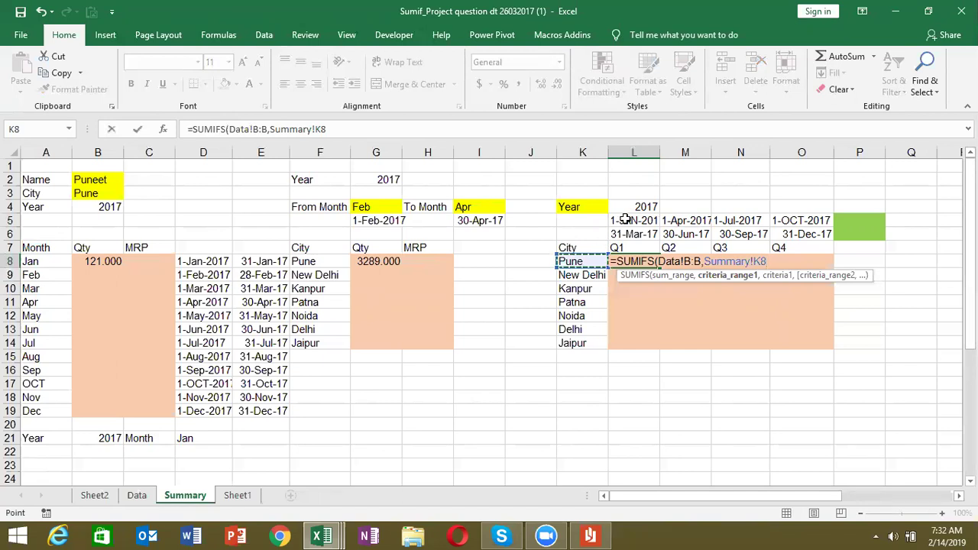
text(,)
Add Data!E:E date criteria ">="&L5 and "<="&L6, then try committing the formula.
click(137, 496)
click(280, 151)
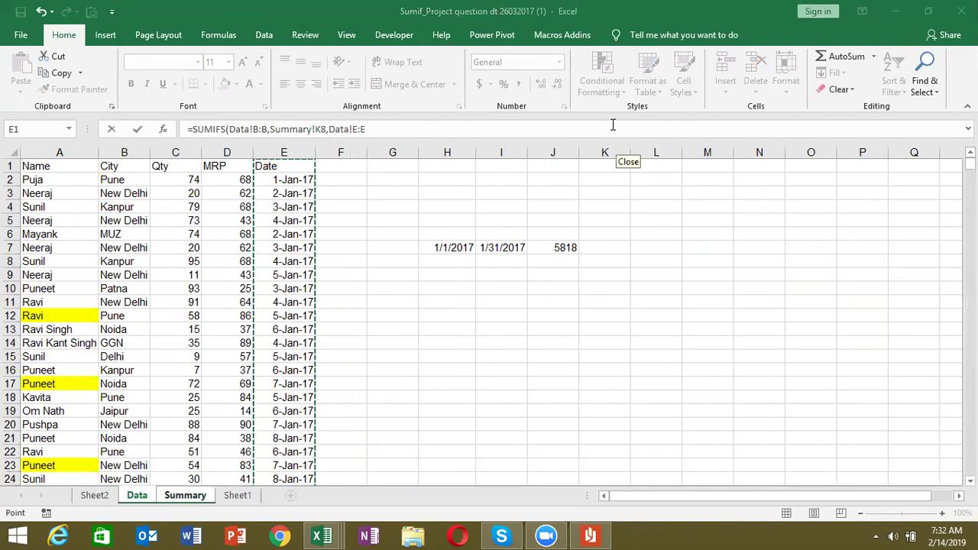
click(414, 129)
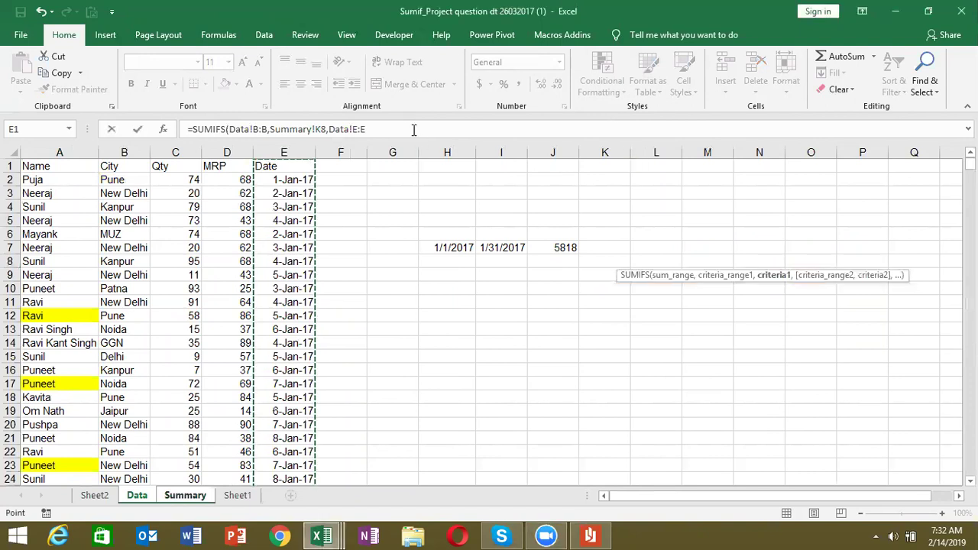
click(385, 130)
text(,)
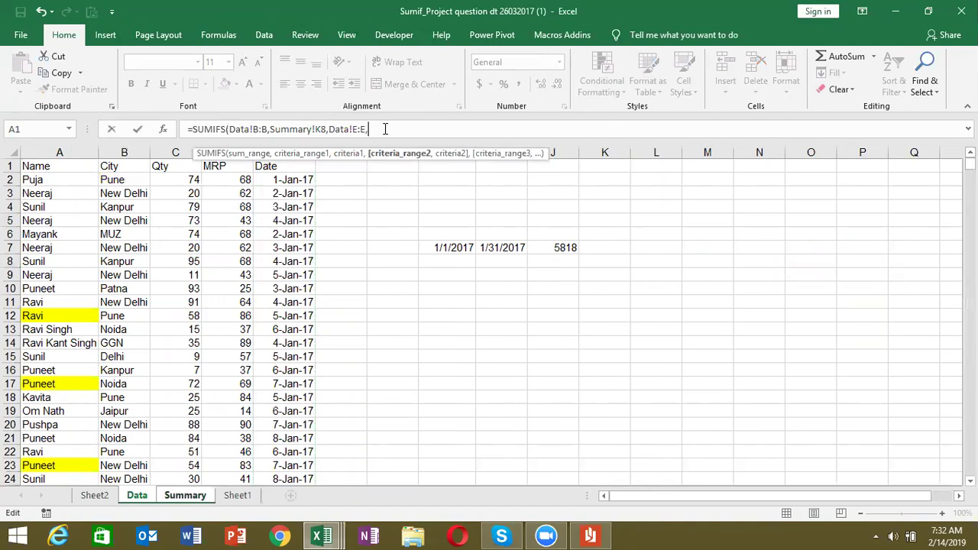
text(">=)
text("L5)
key(BackSpace)
key(BackSpace)
text(&)
text(L5)
text(,)
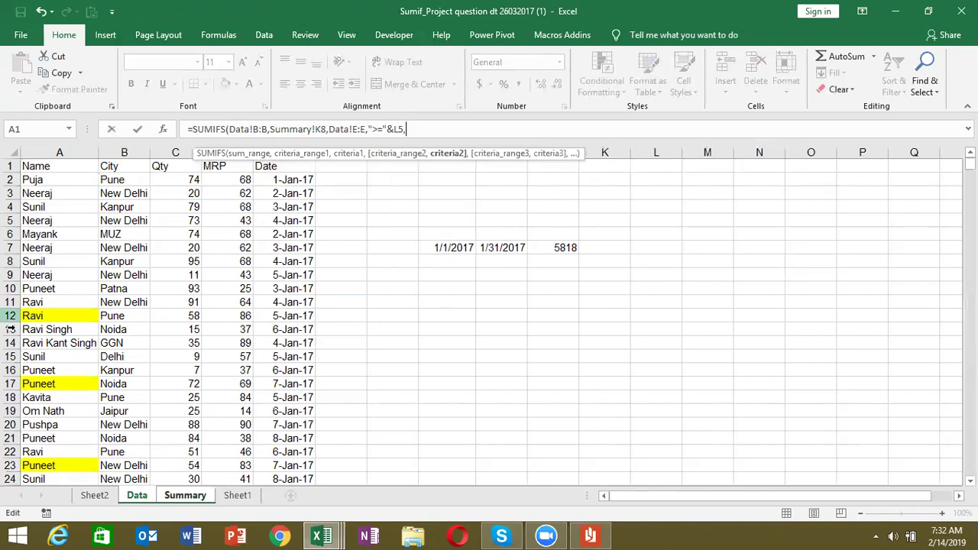
click(280, 142)
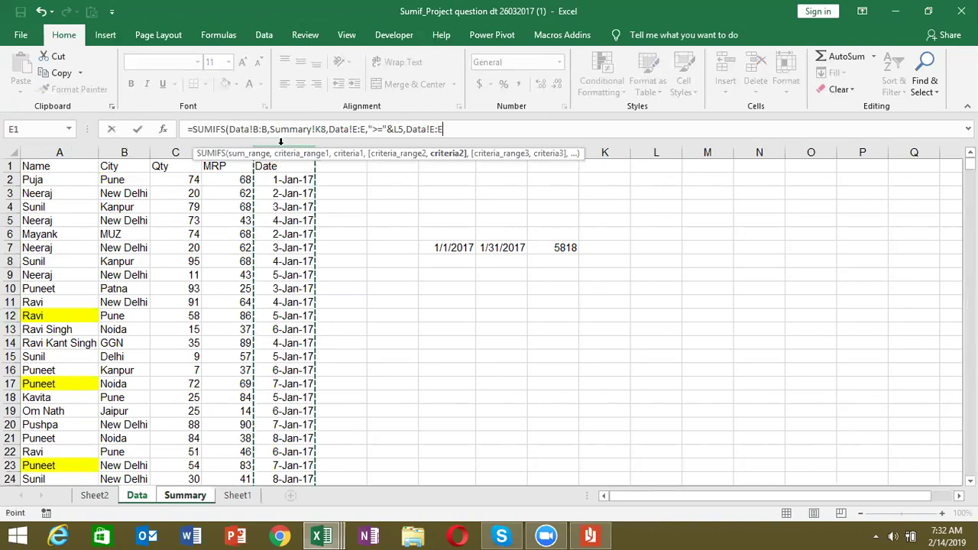
text(,<=)
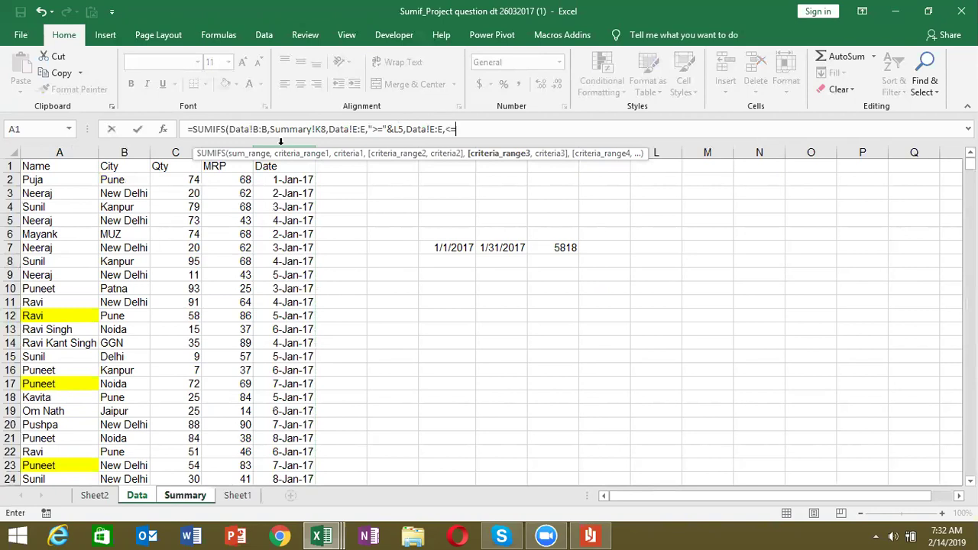
key(BackSpace)
key(BackSpace)
text("<="&)
text(l6)
key(Return)
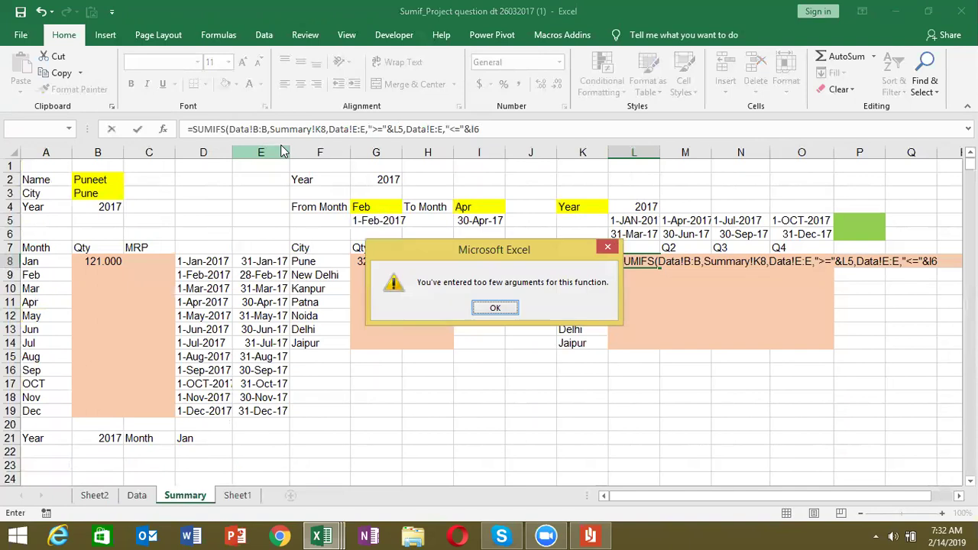
Dismiss the too-few-arguments error and review which argument each SUMIFS range fills.
key(Return)
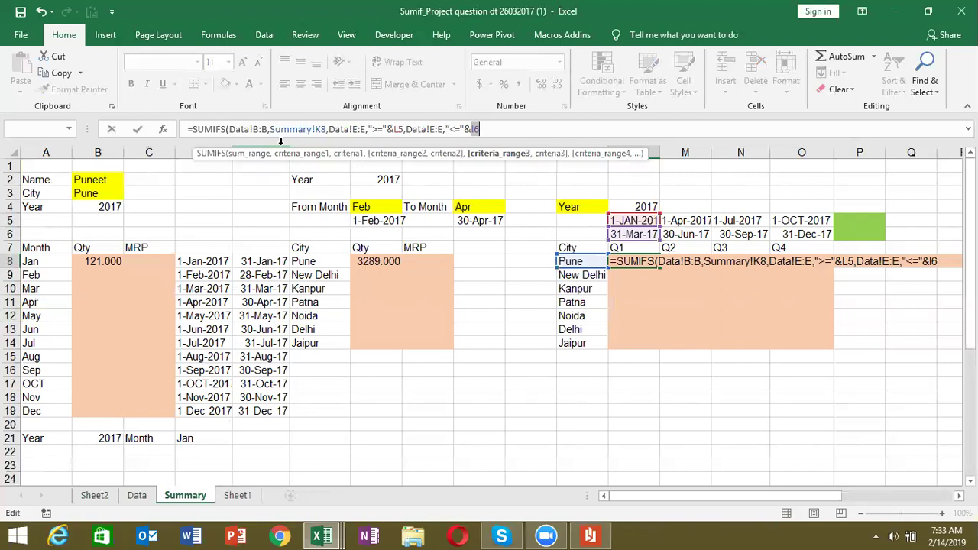
click(428, 130)
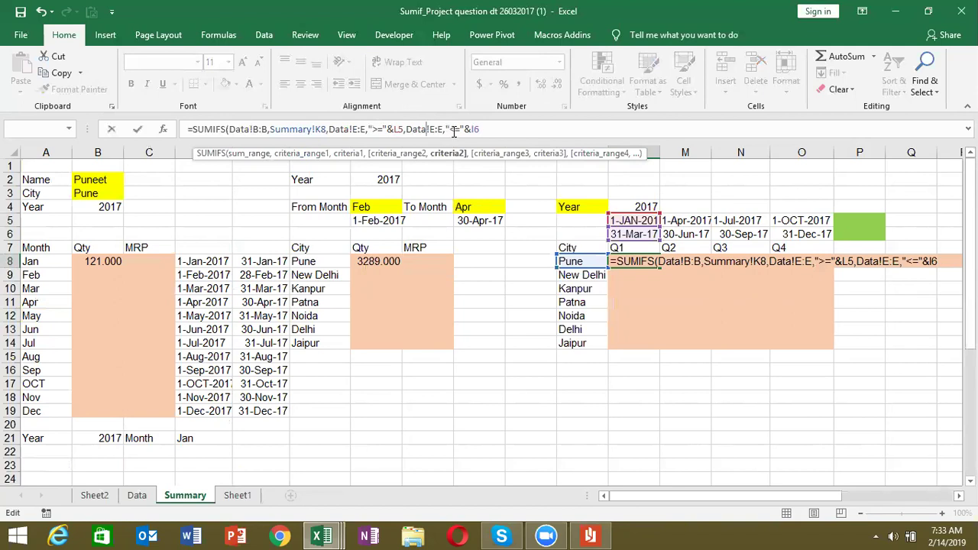
click(344, 130)
click(263, 130)
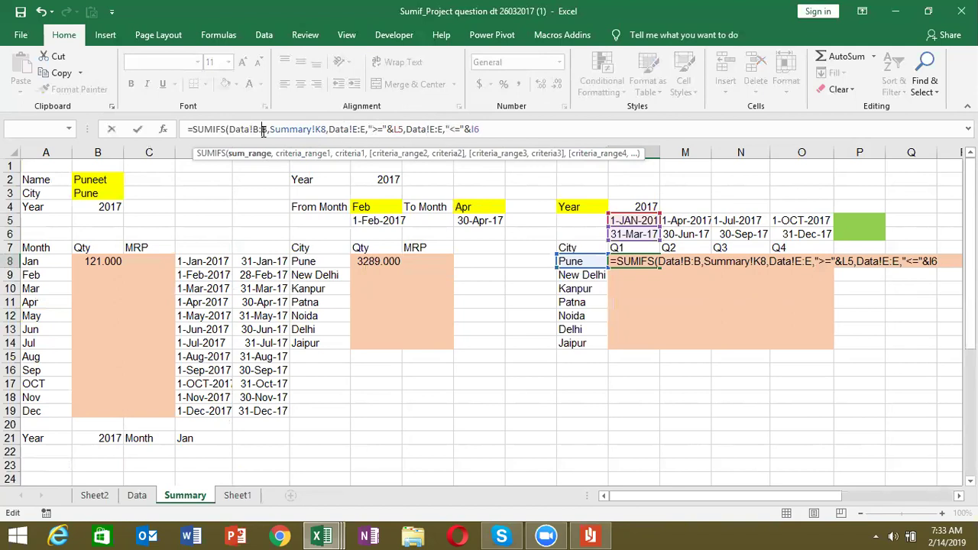
click(281, 130)
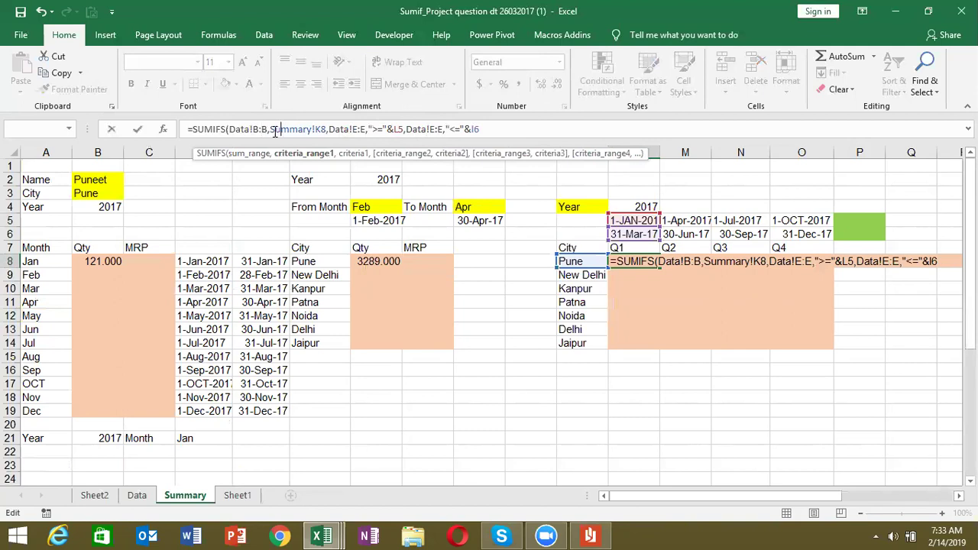
drag(269, 130, 301, 129)
Insert Data!C:C (Qty) as the sum range, giving Pune's Q1 total of 3554 in L8.
click(230, 129)
click(138, 499)
click(182, 153)
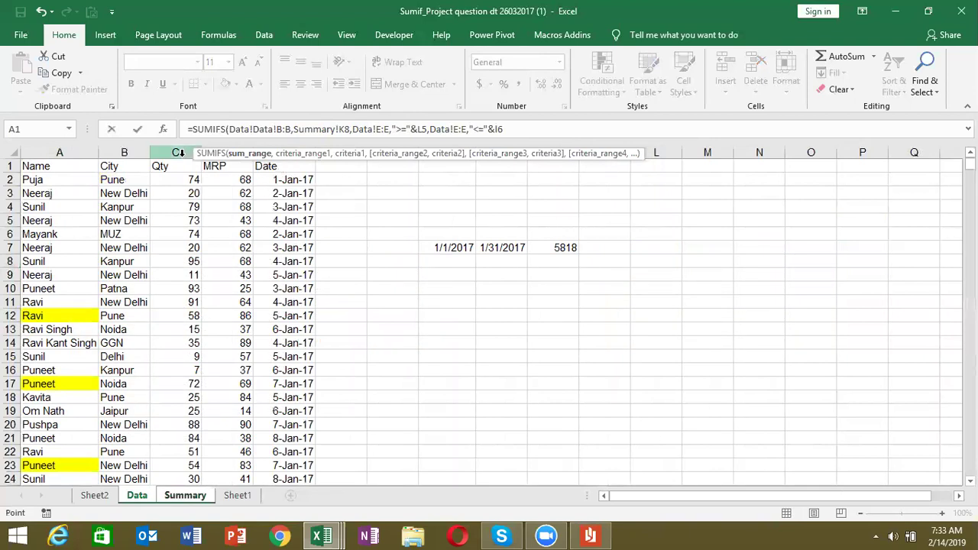
text(C:C,)
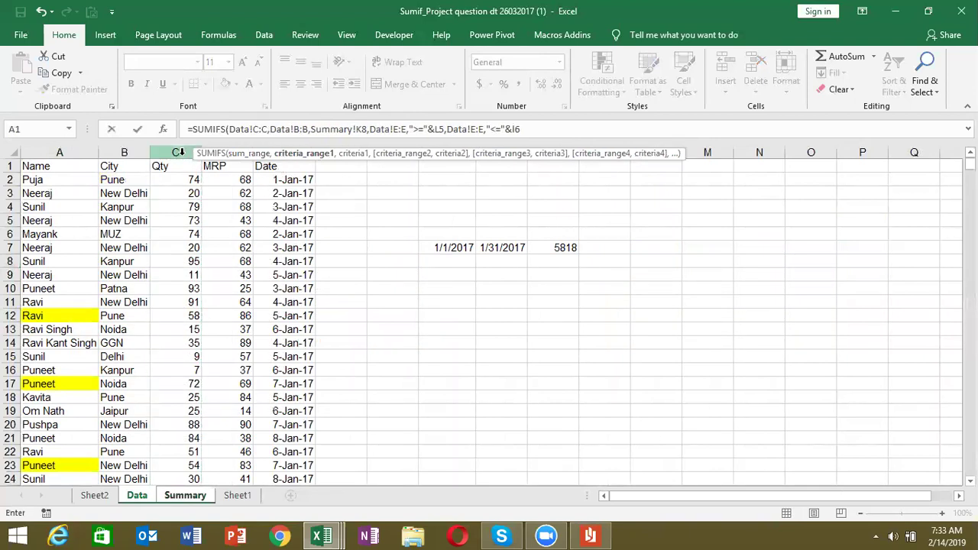
key(Return)
key(Up)
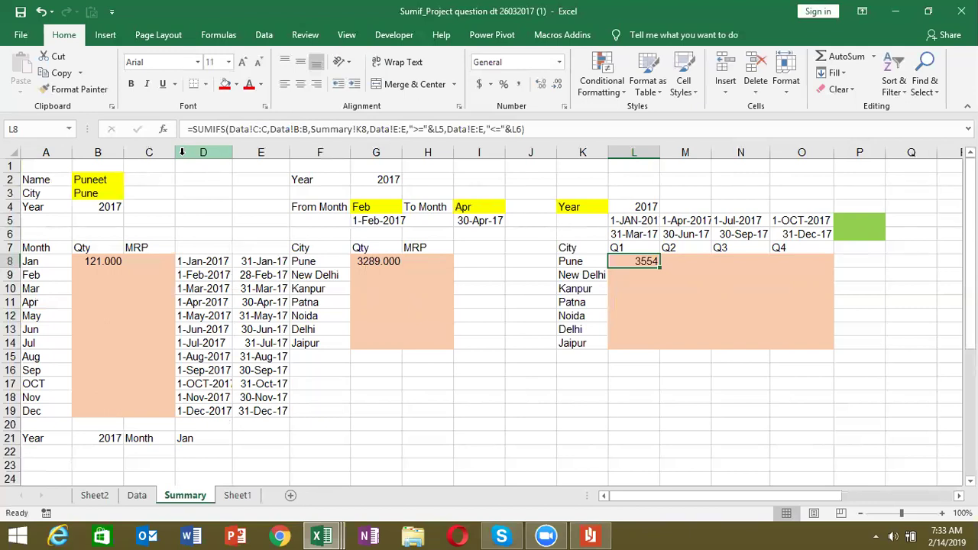
key(Down)
Enter ="1-"&D21&"-"&B21 in B22, combining Jan and 2017 into 1-Jan-2017.
key(Down)
key(Down)
key(Down)
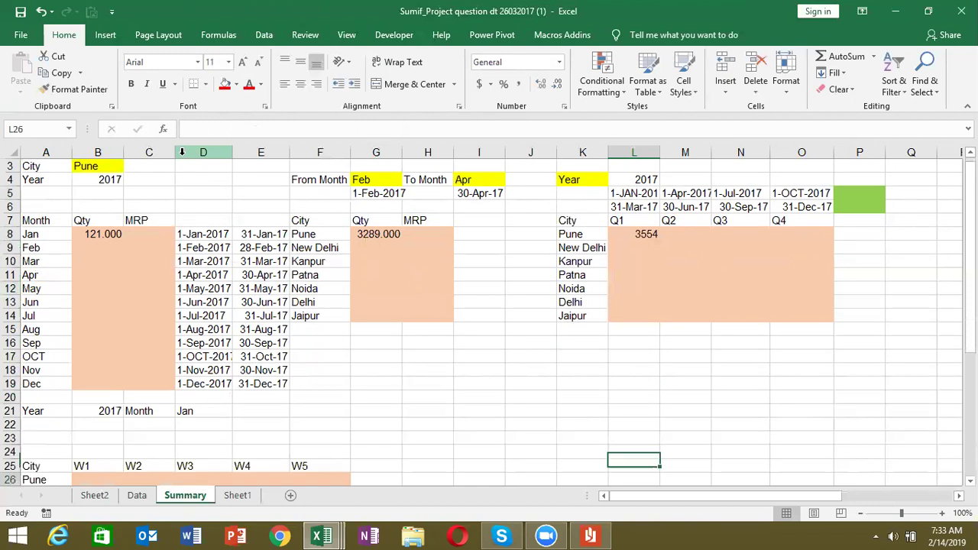
key(Down)
key(Down)
key(Down)
key(Down)
key(Left)
key(Left)
key(Left)
key(Left)
key(Left)
key(Up)
key(Up)
key(Up)
key(Up)
key(Up)
key(Down)
key(Down)
key(Up)
key(Up)
key(Up)
key(Up)
key(Right)
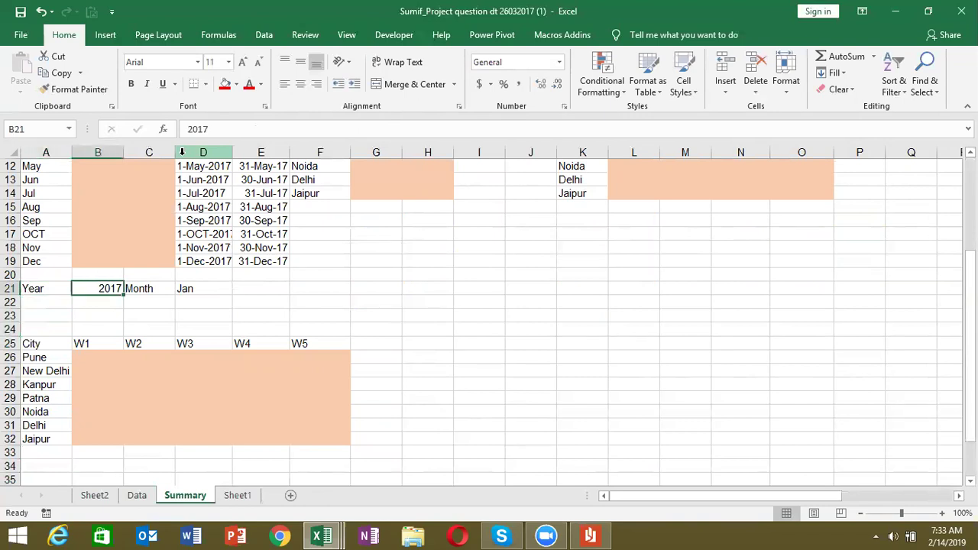
key(Right)
key(Right)
key(Right)
key(Left)
key(Left)
key(Left)
key(Left)
key(Down)
key(Down)
key(Down)
key(Down)
key(Right)
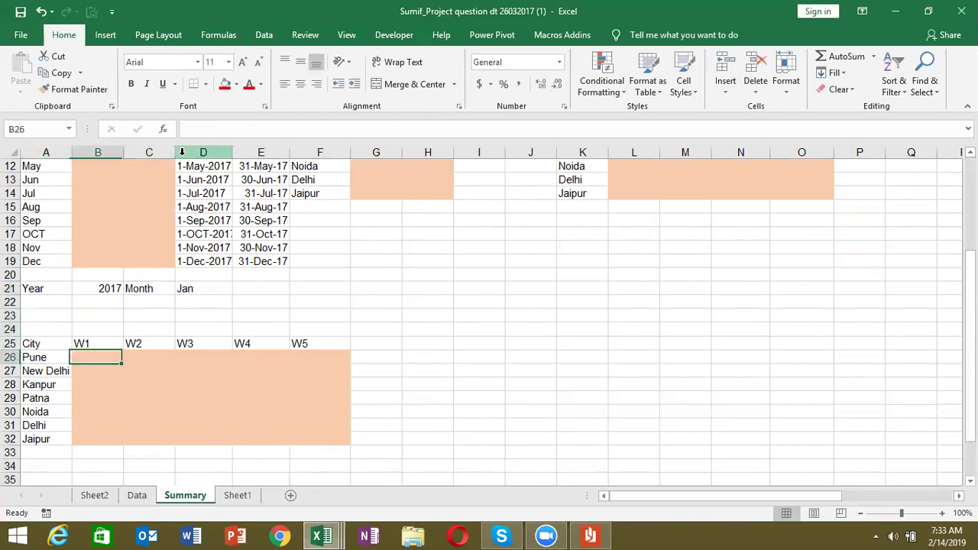
key(Right)
key(Right)
key(Right)
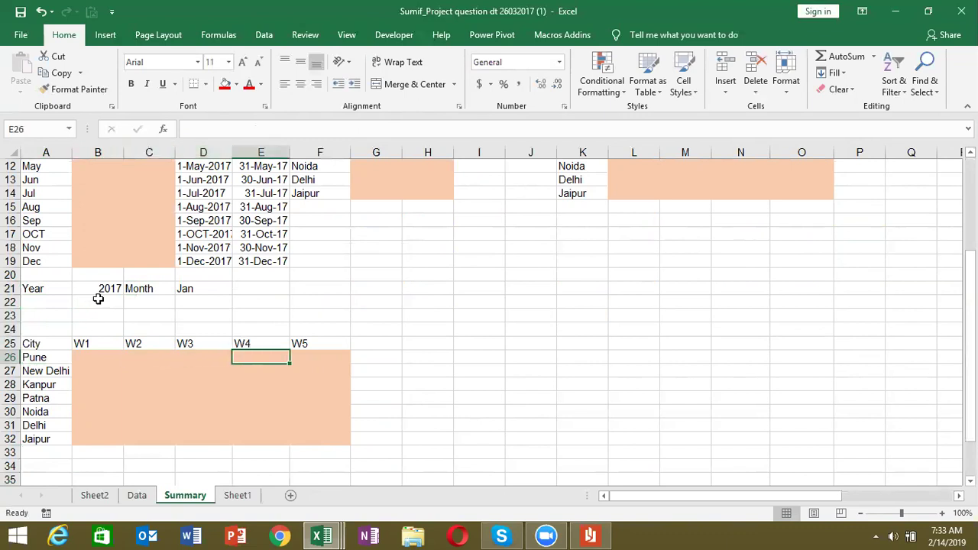
click(98, 300)
text(=")
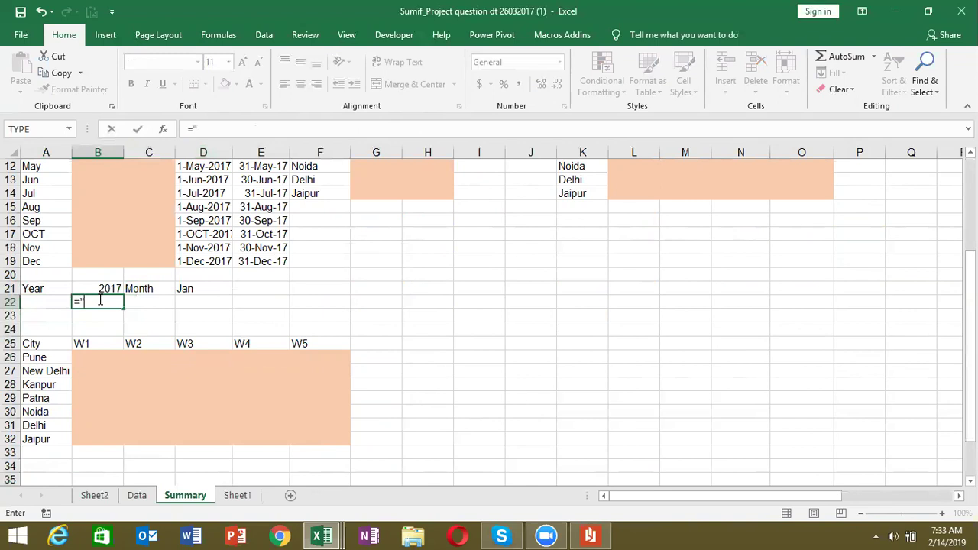
text(1)
text(-"&)
click(187, 287)
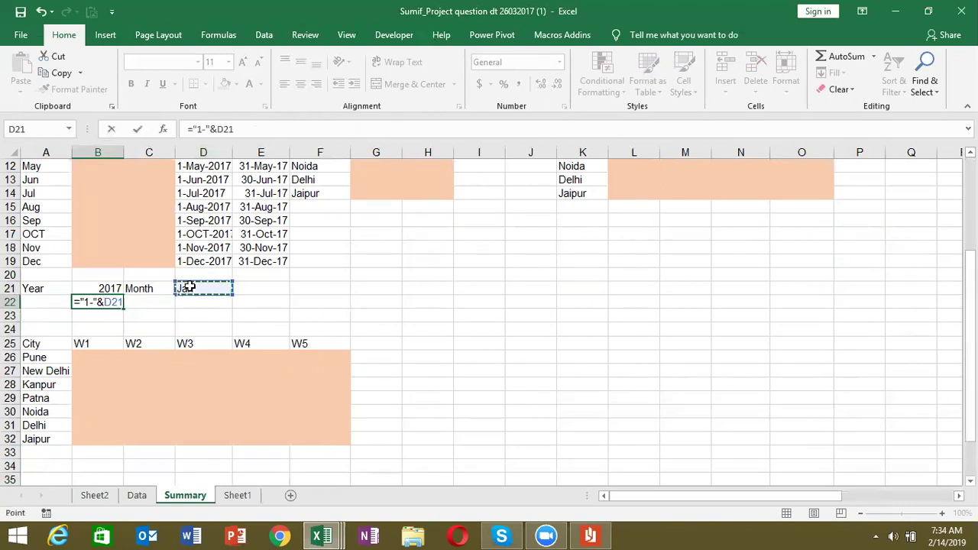
text(&"-"&)
click(104, 288)
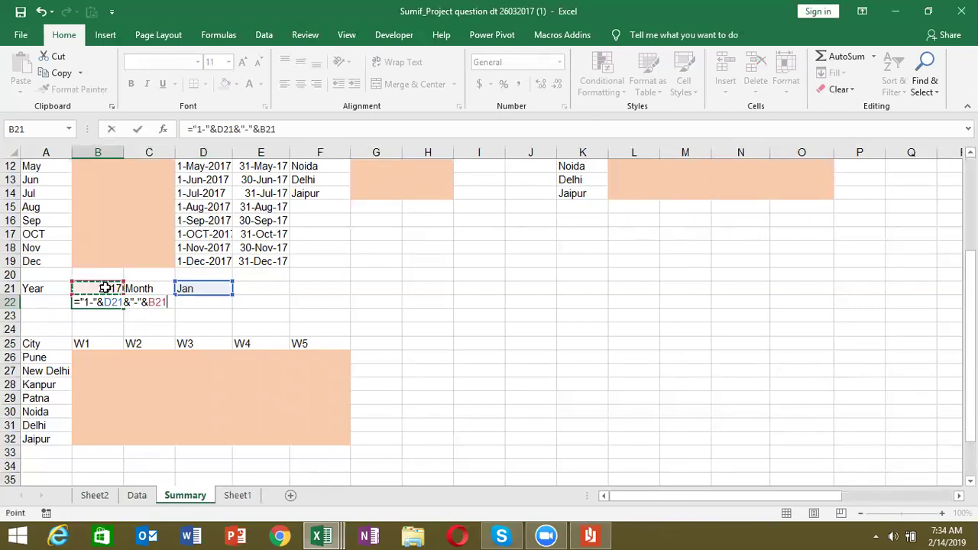
key(Return)
key(Down)
text(=)
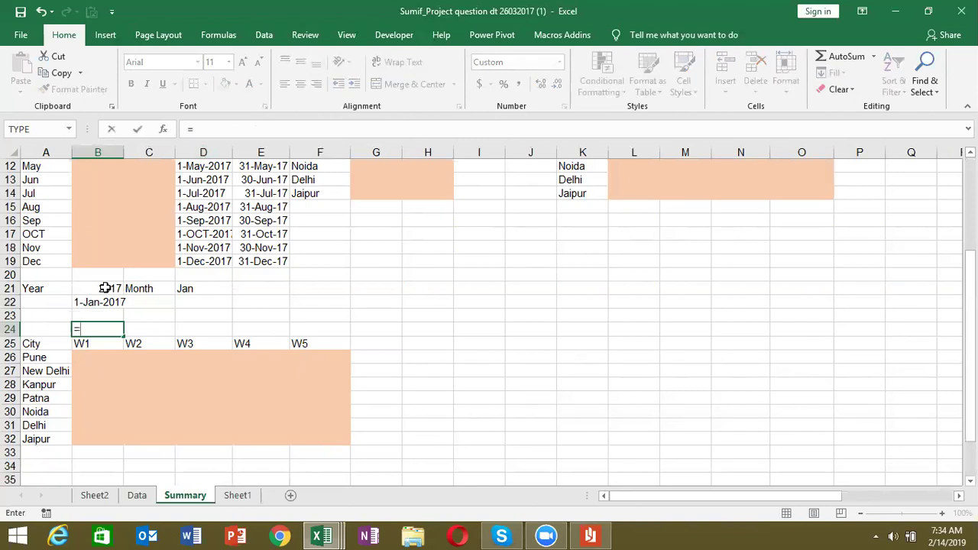
text(ri)
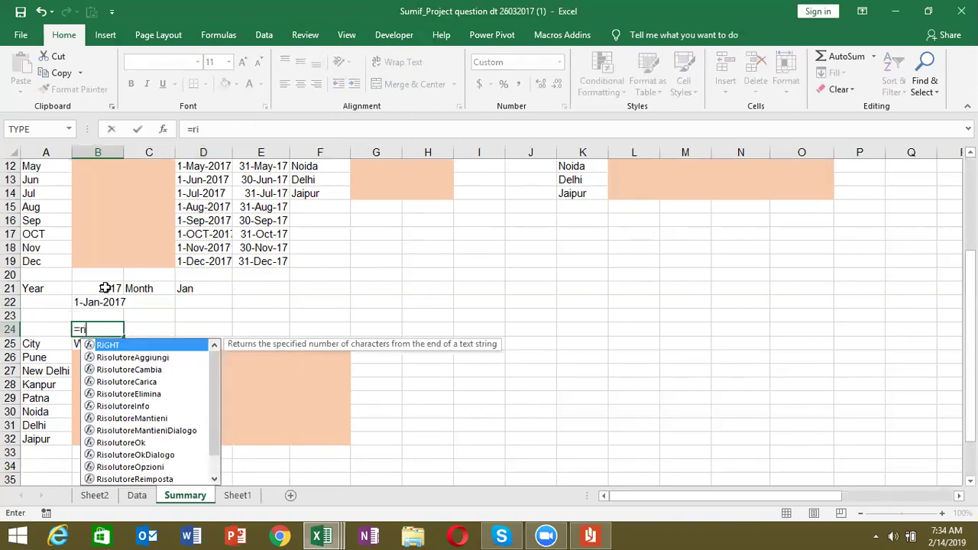
Add a RIGHT week-number formula in B24 and a =B24*7-6 day offset in B23.
key(Tab)
text(B21,1))
key(Return)
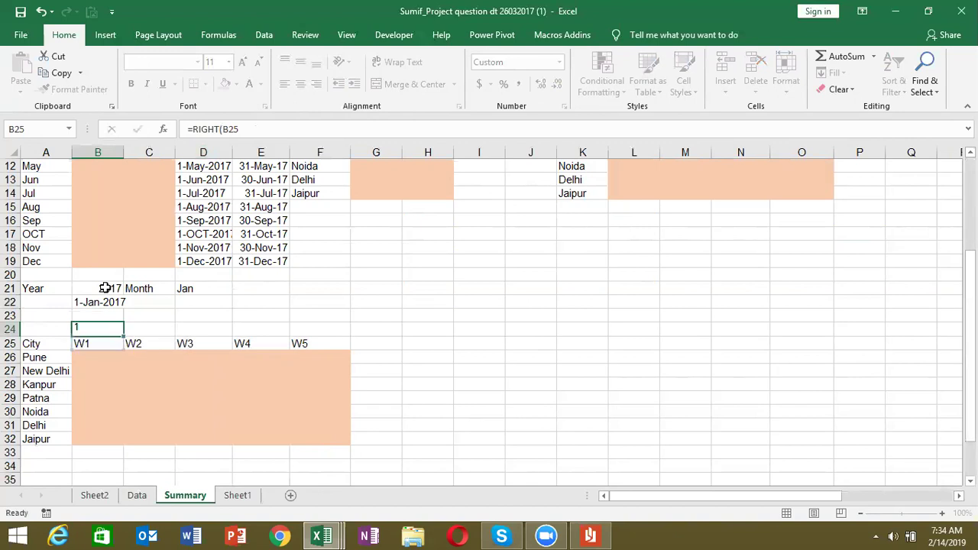
key(Up)
key(Up)
text(=)
key(Down)
text(*)
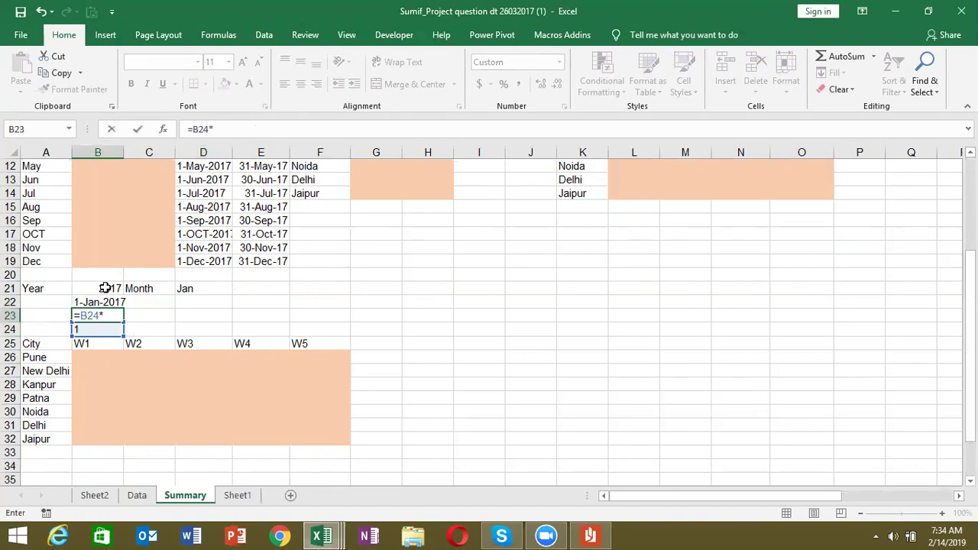
text(7-6)
key(Return)
Correct B23's offset to =B24*7-7 so it shows 0 as a plain number.
key(Up)
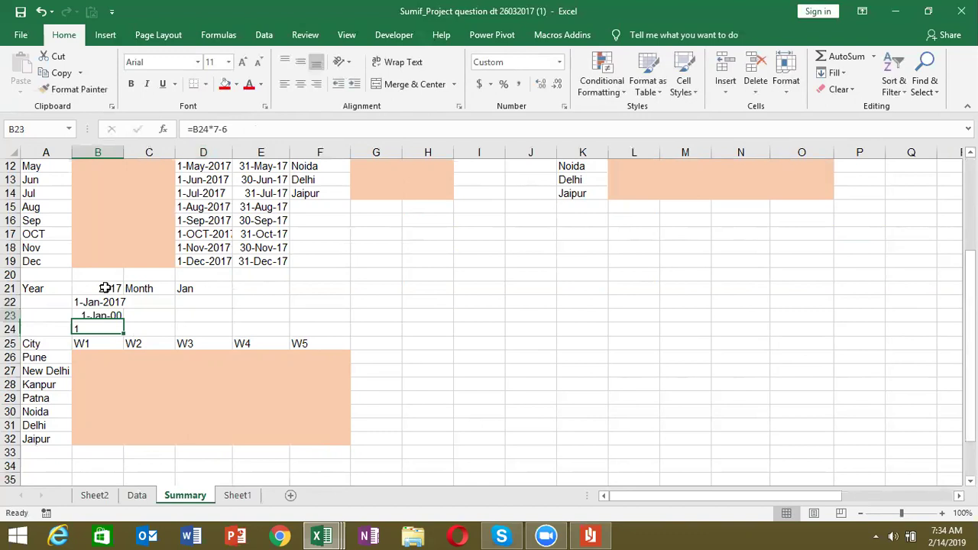
key(ctrl+shift+asciitilde)
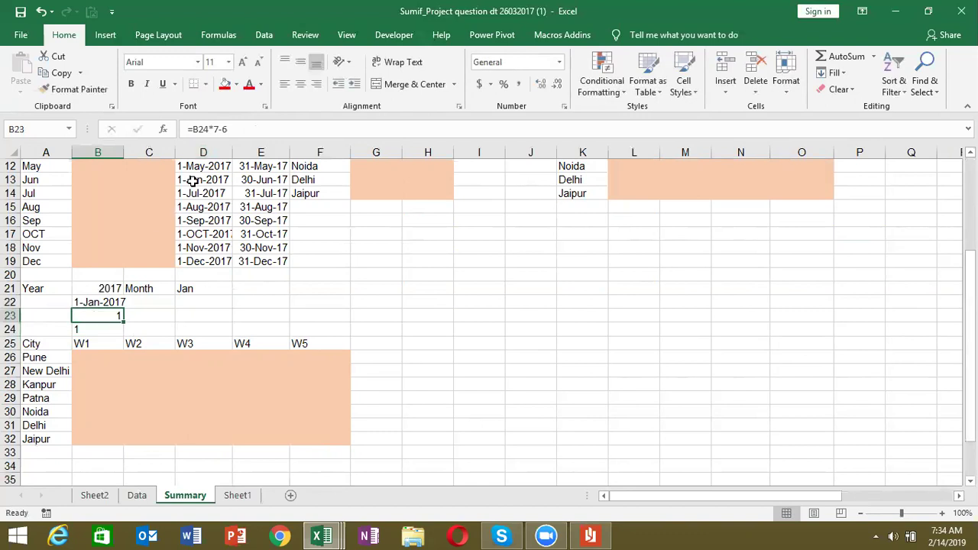
click(235, 130)
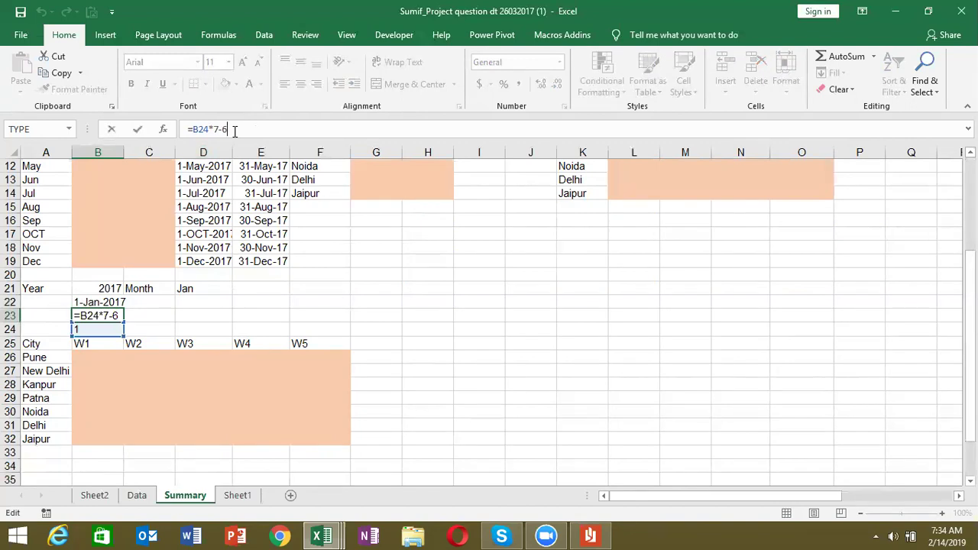
key(BackSpace)
text(7)
key(Return)
key(Up)
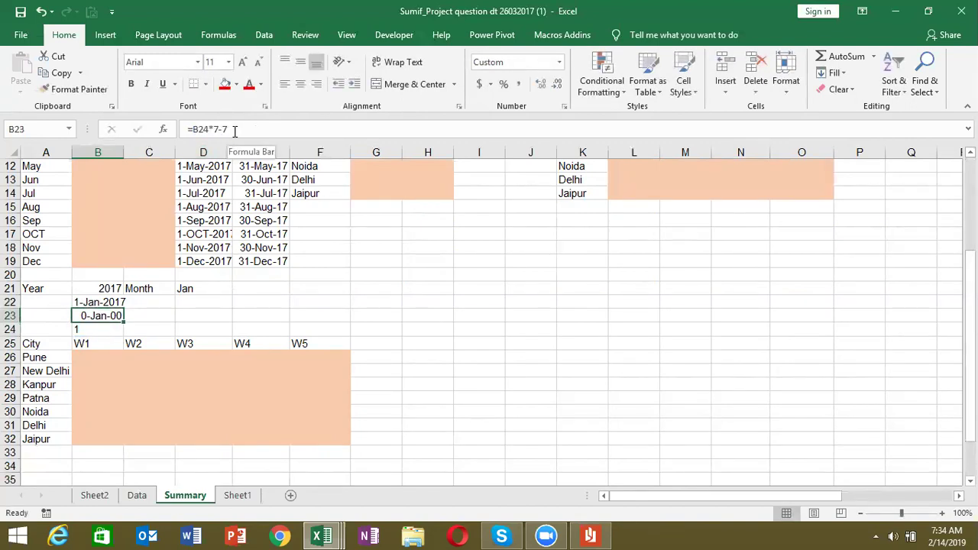
key(ctrl+shift+asciitilde)
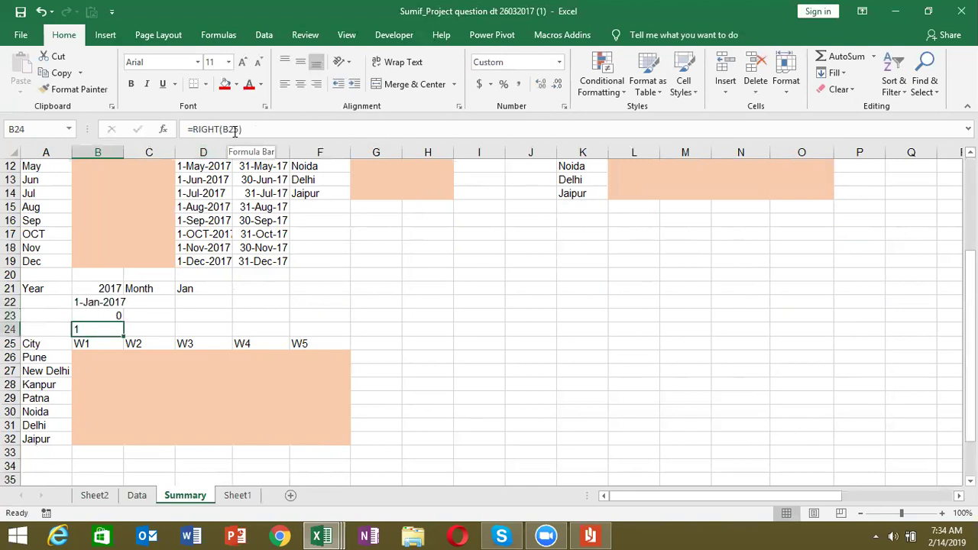
Replace the B24 reference in the offset formula with RIGHT(B25).
key(Right)
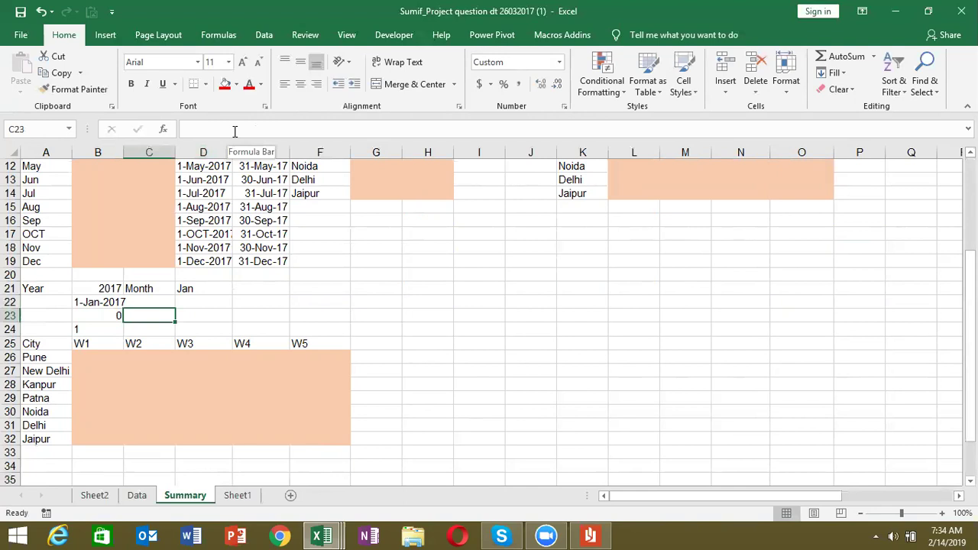
key(Down)
key(Left)
key(Left)
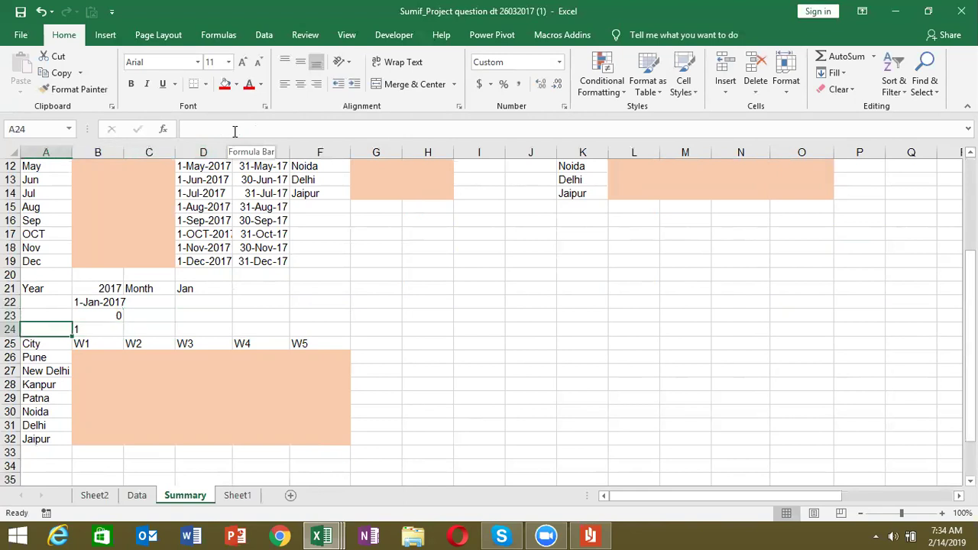
key(Right)
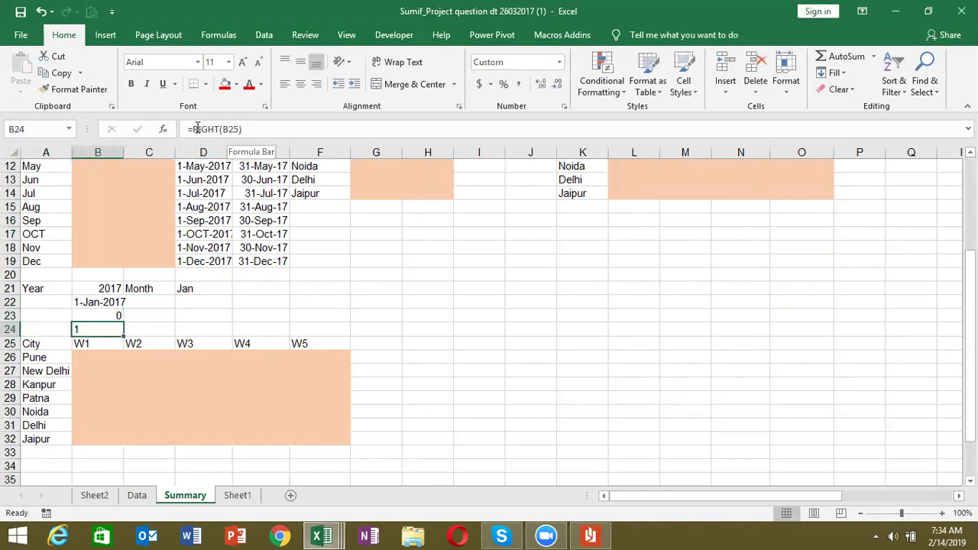
drag(193, 130, 249, 130)
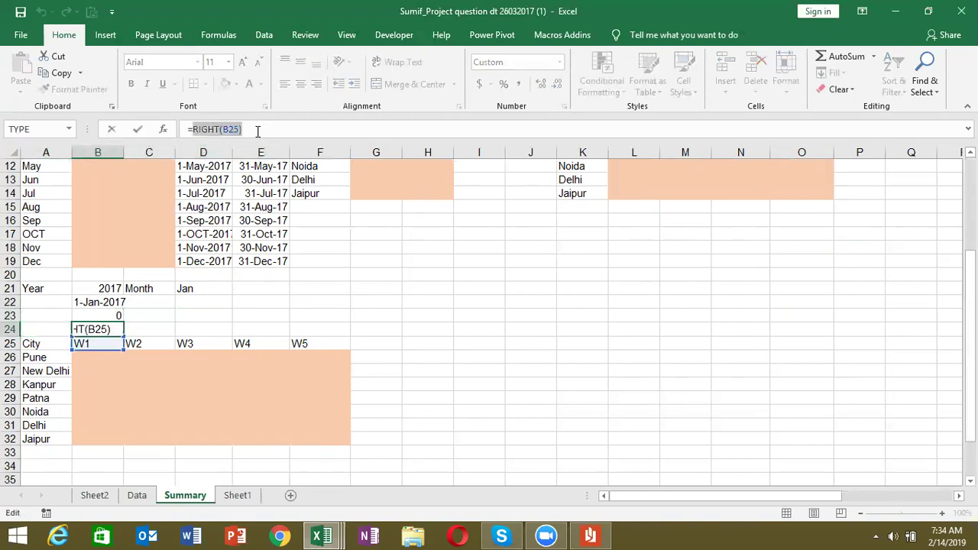
key(ctrl+Return)
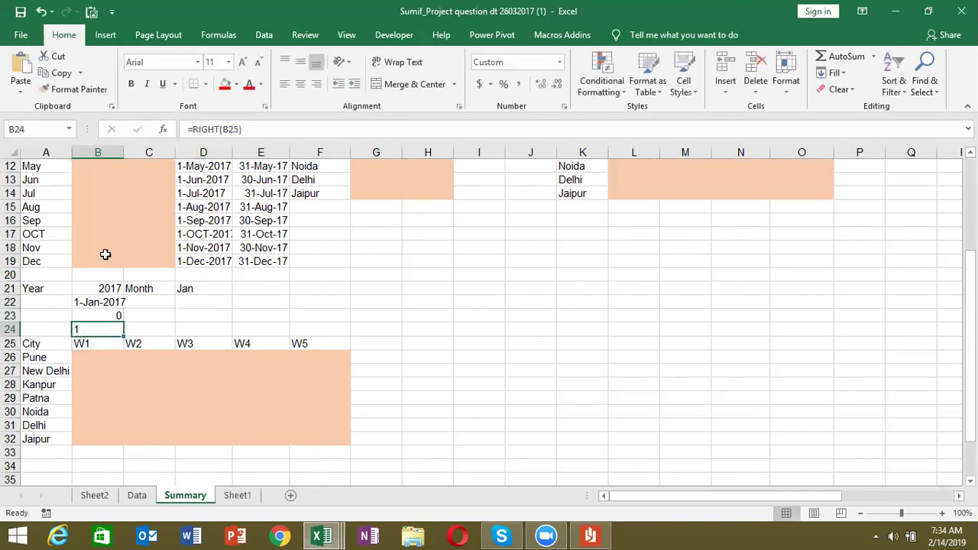
click(110, 312)
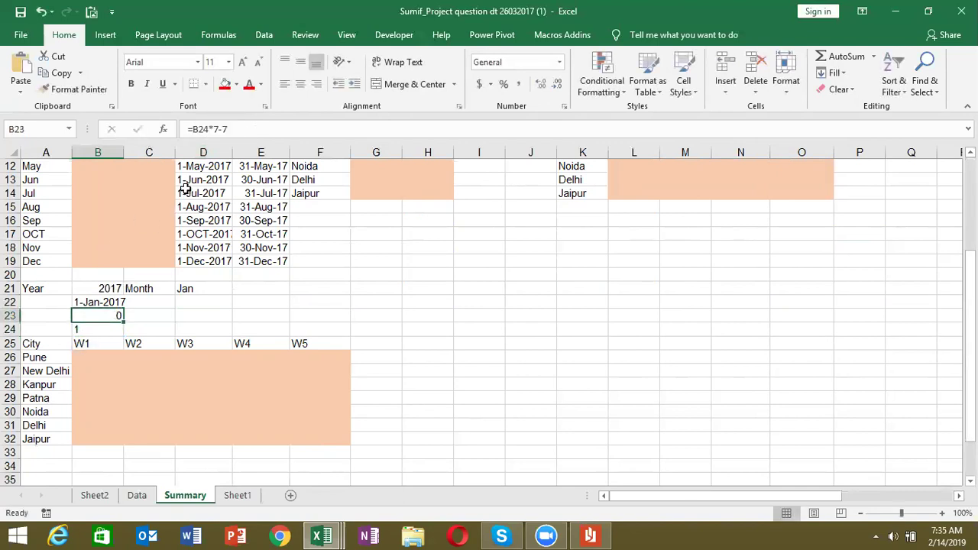
double_click(200, 130)
key(ctrl+v)
key(Return)
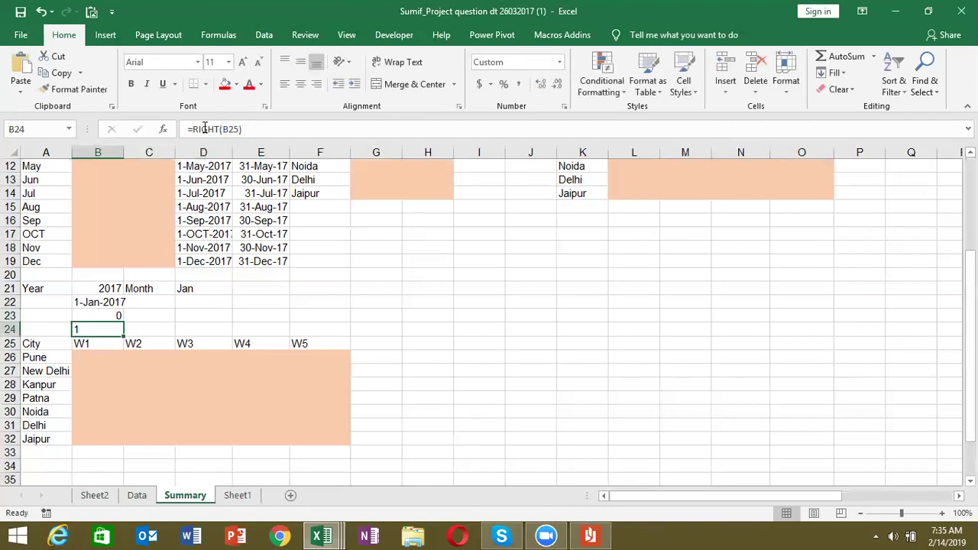
Move the offset formula to B24 and fill it across to F24 for offsets 0–28.
key(Delete)
key(Up)
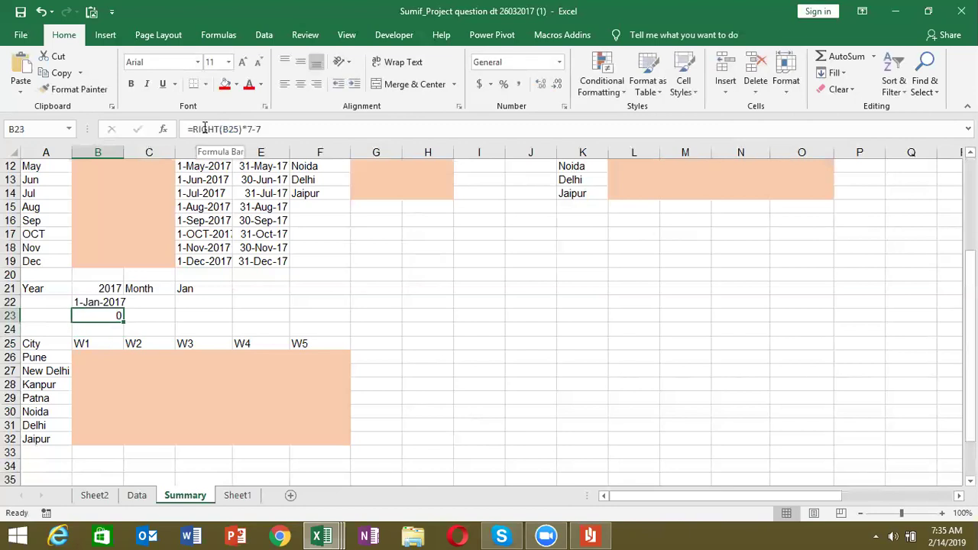
key(ctrl+x)
key(Down)
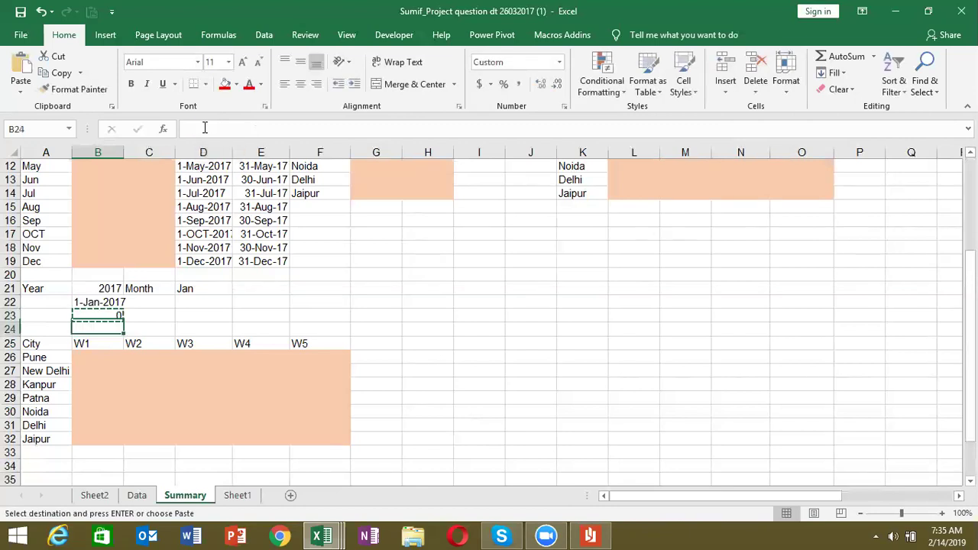
key(ctrl+v)
key(shift+Right)
key(shift+Right)
key(shift+Right)
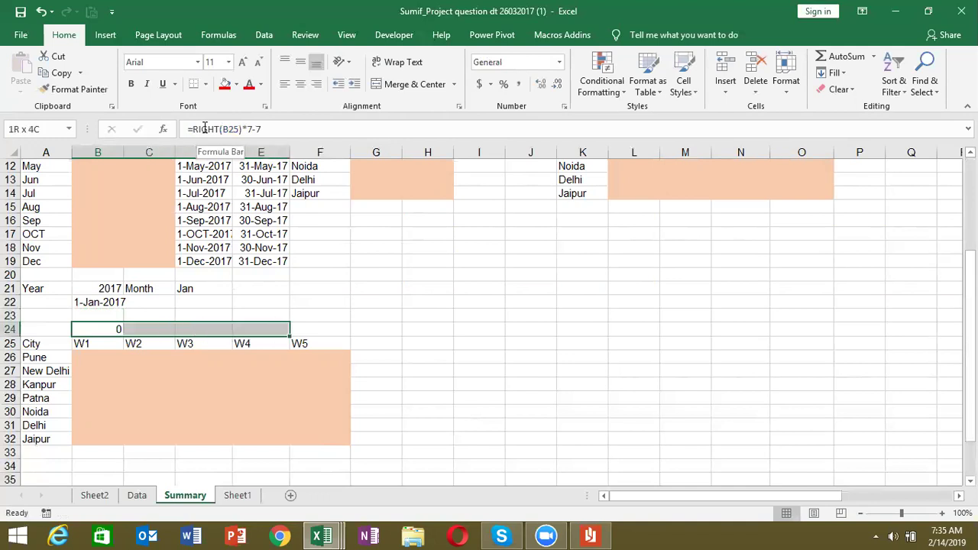
key(shift+Right)
key(ctrl+r)
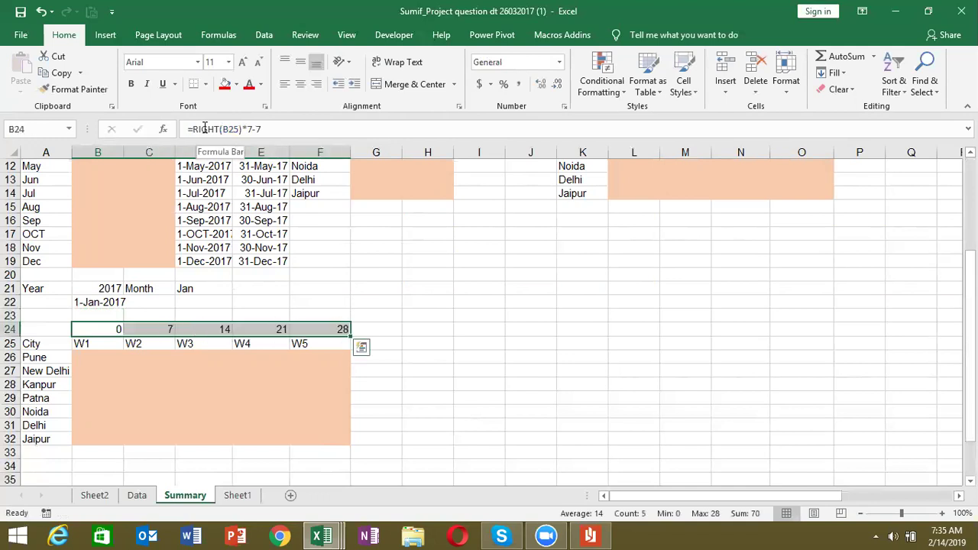
key(Up)
key(Left)
Enter =$B$22+B24 in B23, formatted as a date showing 1-Jan-17.
text(=)
key(Up)
text(+)
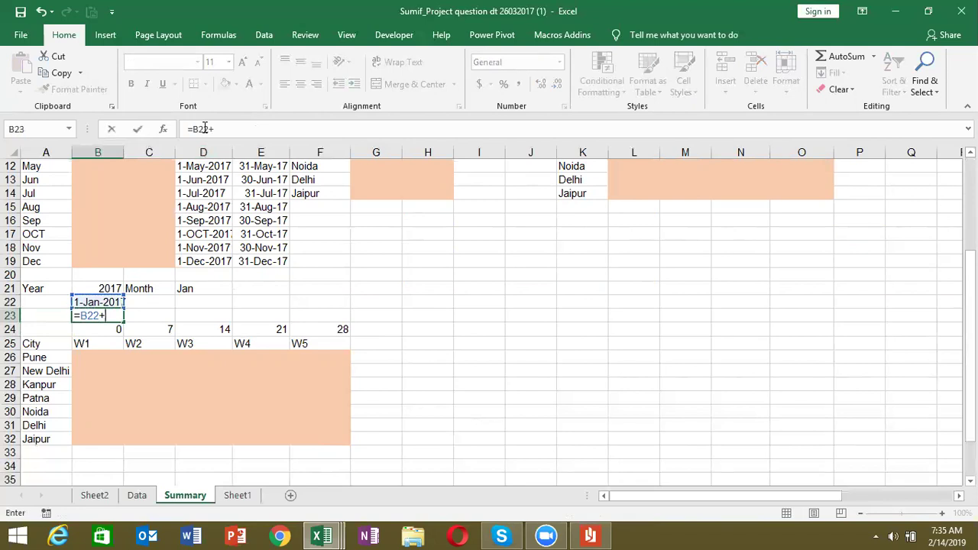
key(Down)
key(Return)
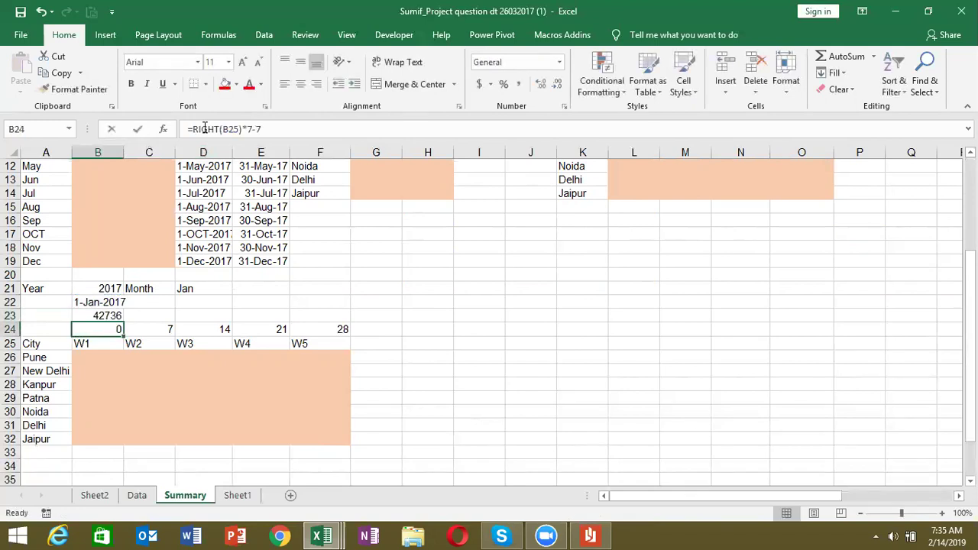
key(Up)
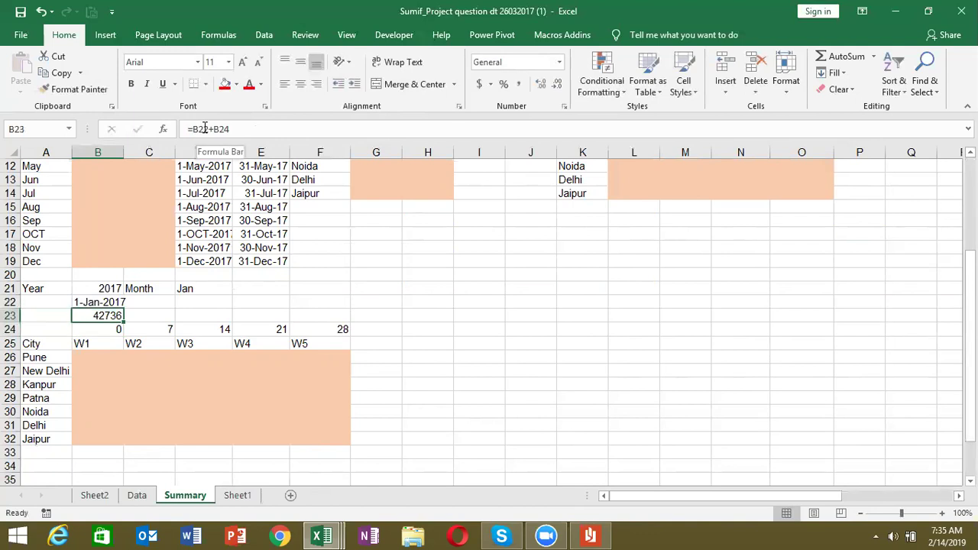
key(ctrl+shift+numbersign)
key(F2)
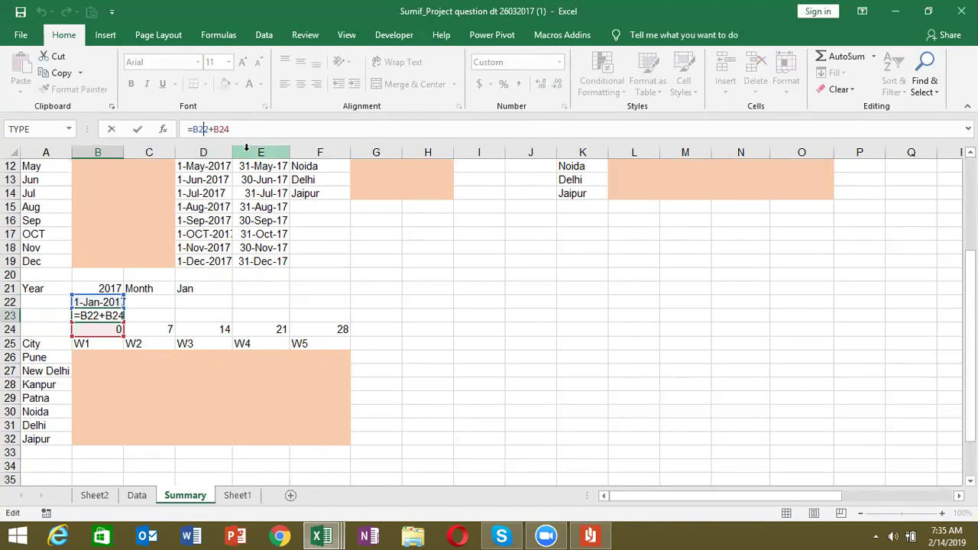
key(F4)
key(ctrl+Return)
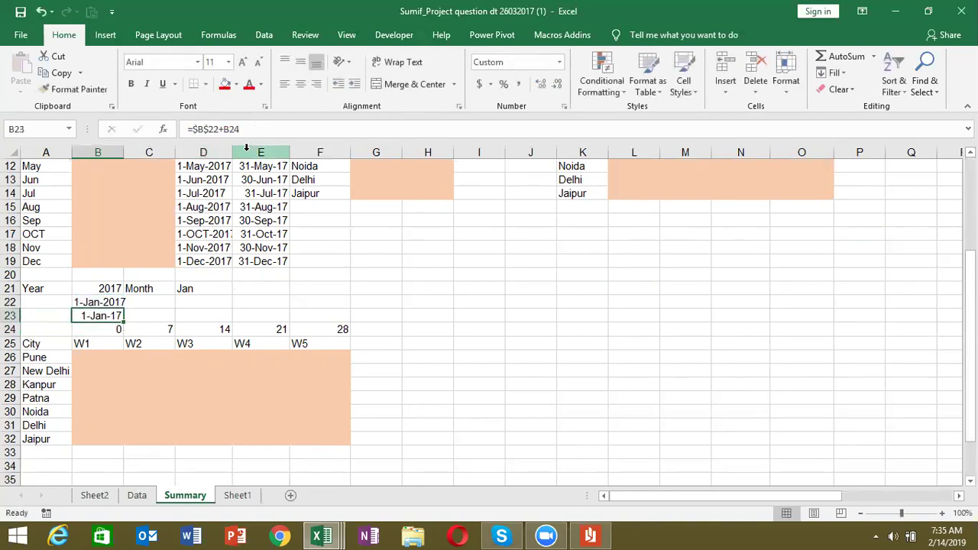
Fill the start-date formula across to F23, giving 1-Jan-17 through 29-Jan-17.
key(shift+Right)
key(shift+Right)
key(shift+Right)
key(shift+Right)
key(shift+Right)
key(shift+Left)
key(ctrl+r)
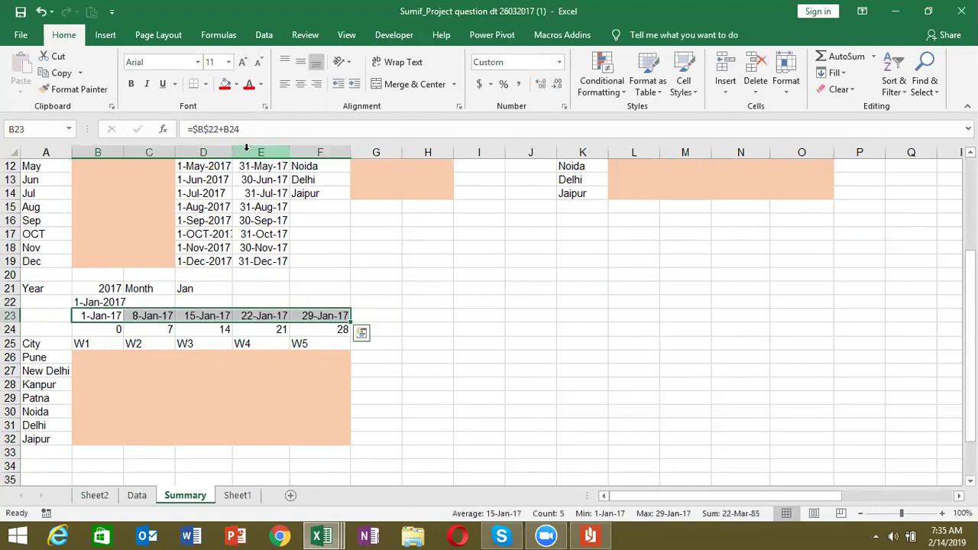
key(Left)
key(Right)
key(Right)
key(Left)
key(Left)
key(Left)
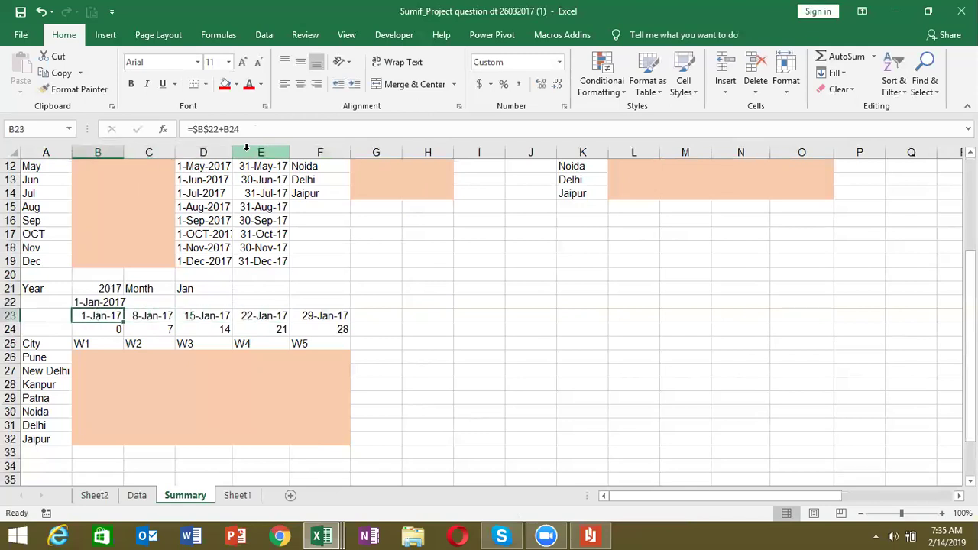
key(Right)
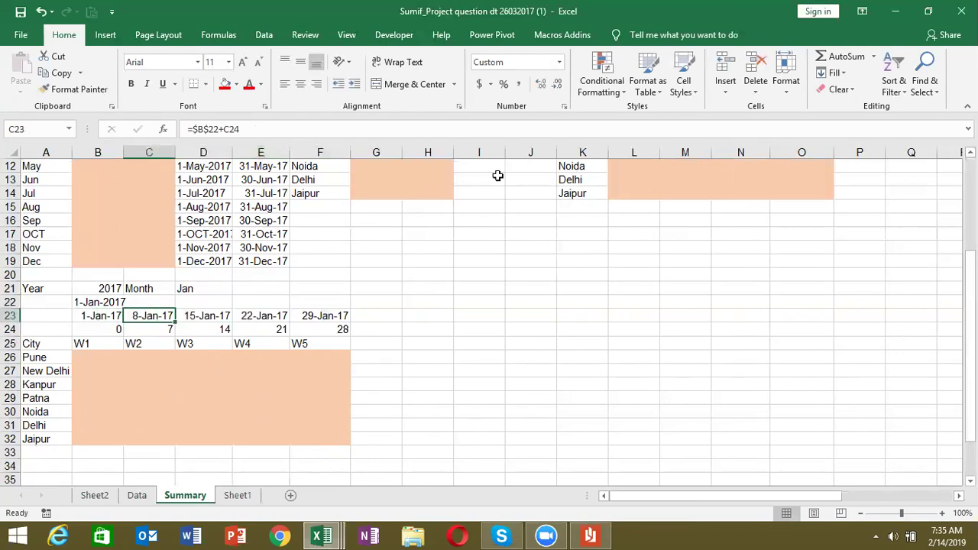
Enter test date 1/1 in I21 and week 1 in J20, with offset =J20*7-7 in J21.
click(494, 287)
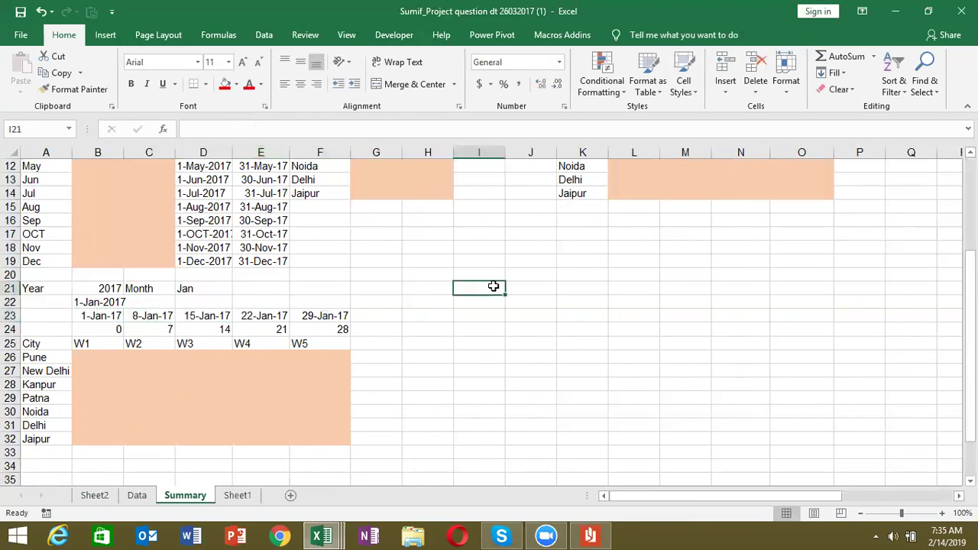
text(1/1)
key(Return)
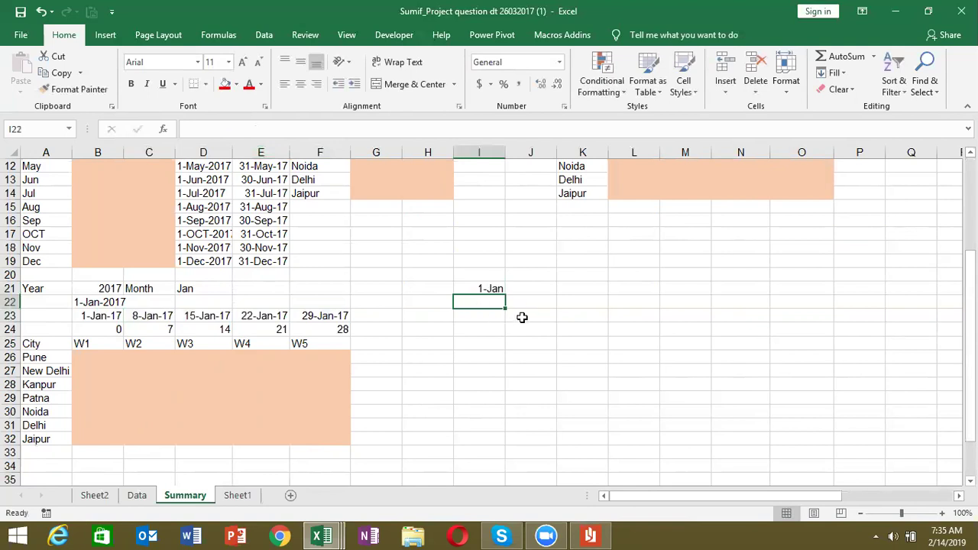
click(527, 273)
text(1)
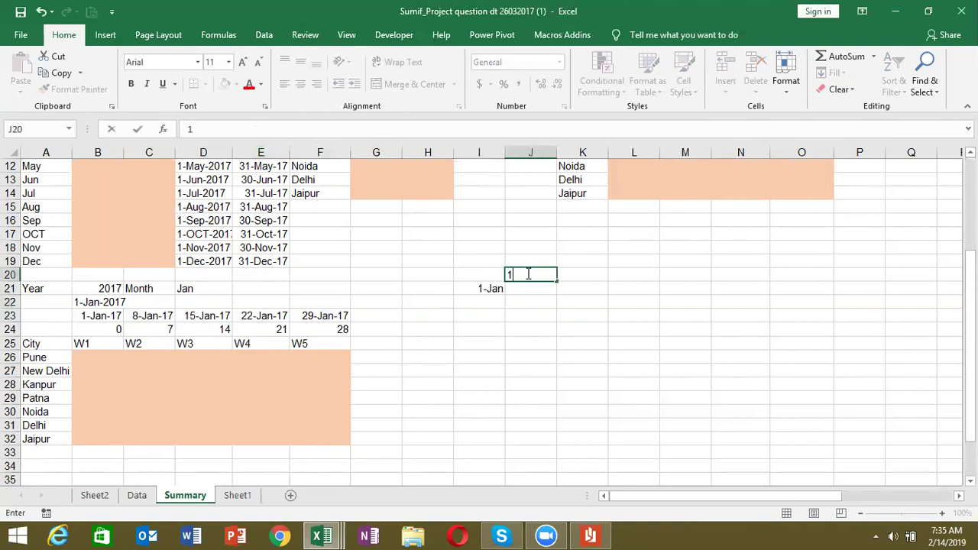
key(Return)
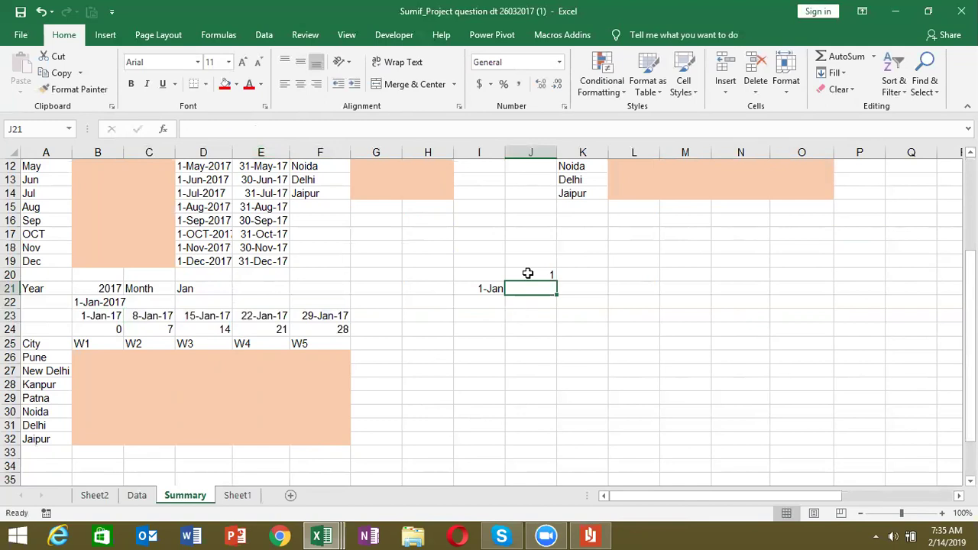
text(=)
click(527, 273)
text(*)
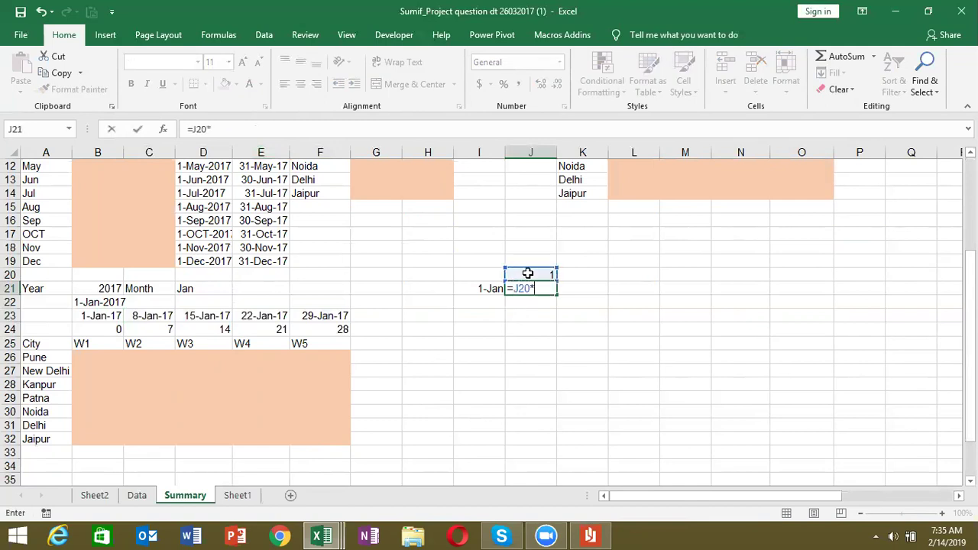
text(7-7)
key(ctrl+Return)
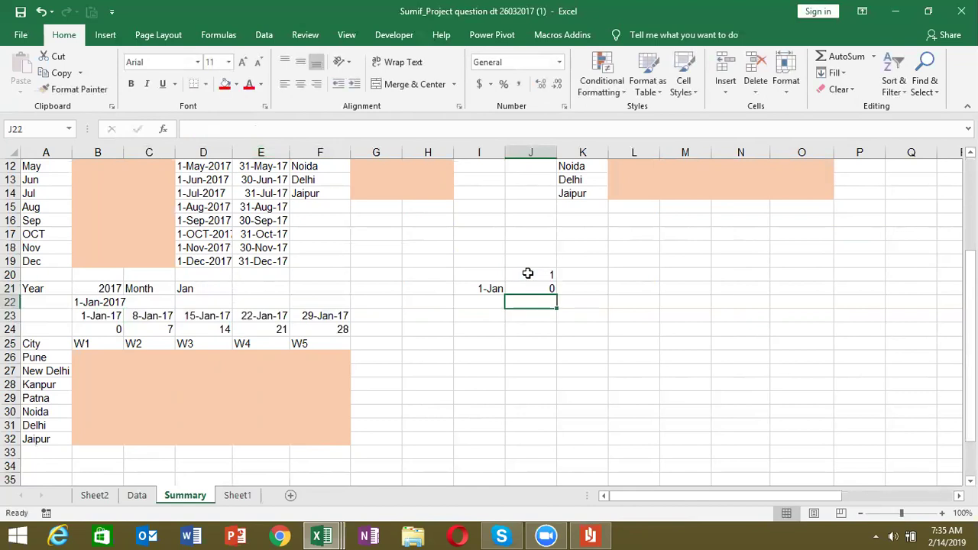
Calculate the week start date in K21 as =I21+J21.
key(Right)
text(=)
key(Down)
key(Down)
key(Down)
key(Left)
key(Left)
key(Up)
key(Up)
key(Up)
text(+)
key(Down)
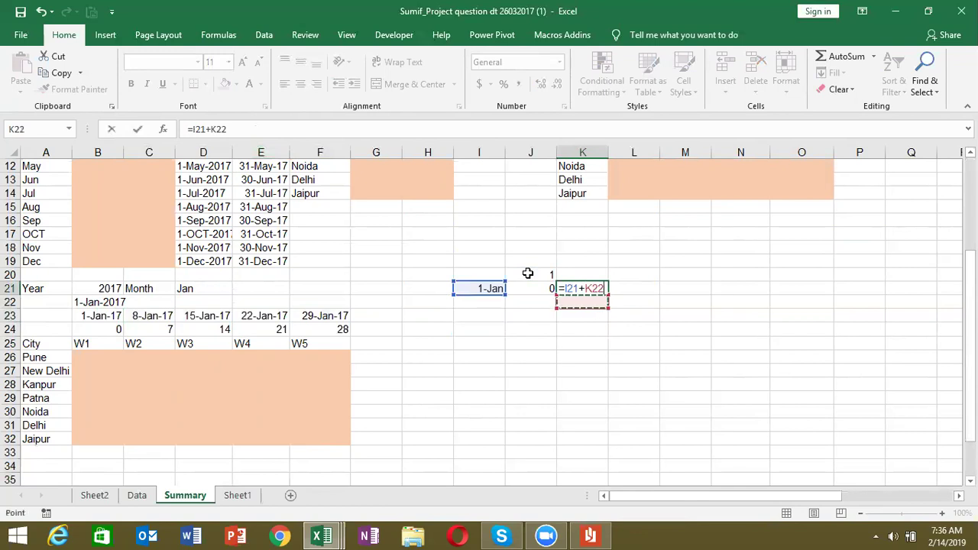
key(Up)
key(Left)
key(Return)
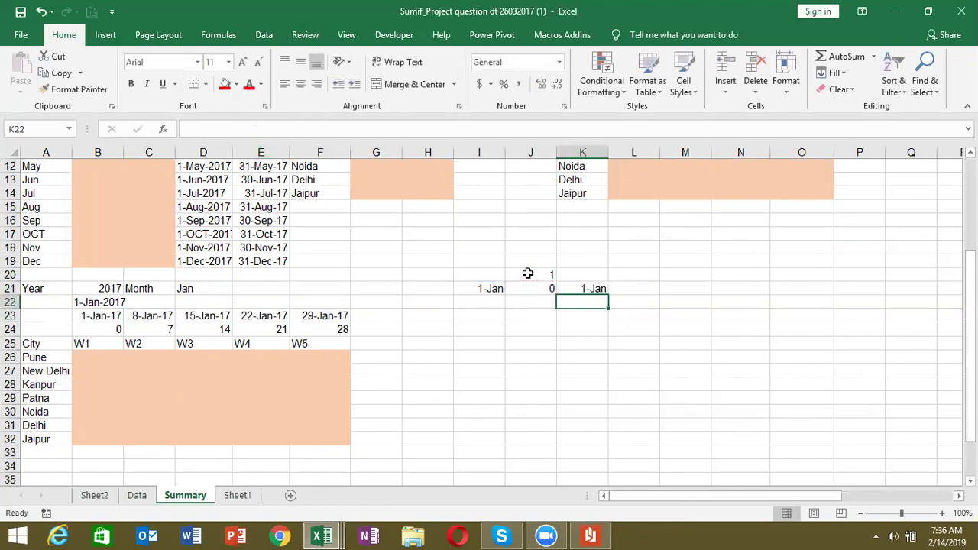
Calculate the week end date in L21 as =K21+6, correcting an initial +7.
key(Up)
key(Right)
text(=)
key(Left)
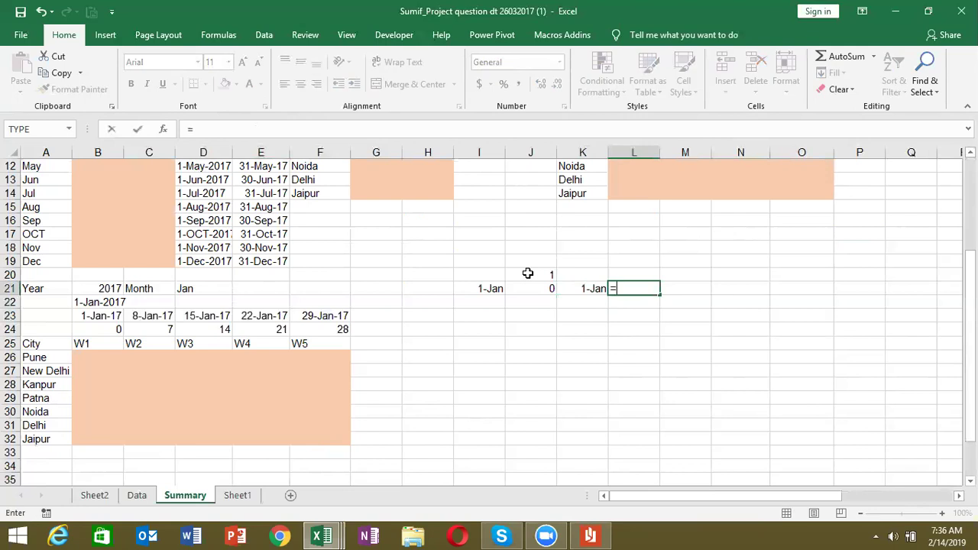
text(+7)
key(Return)
key(Up)
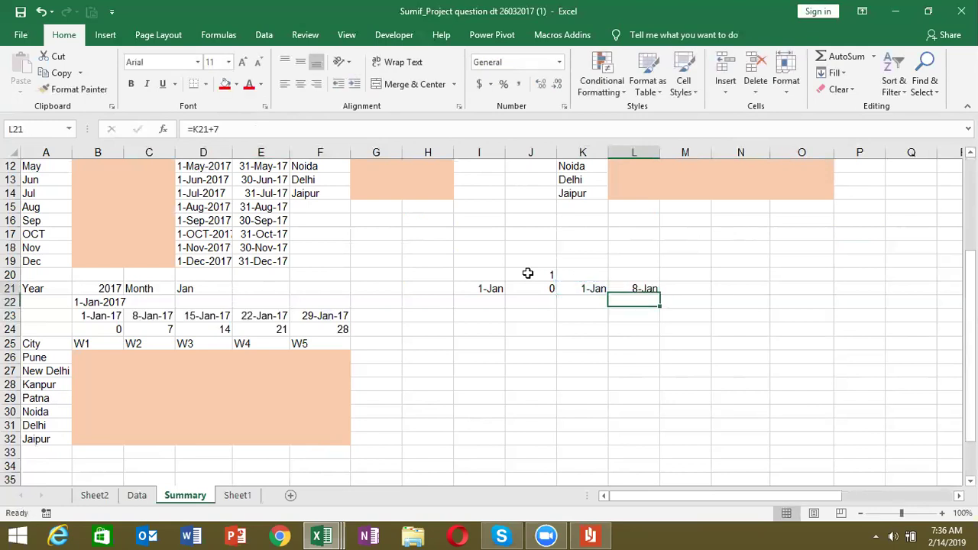
text(=)
key(Left)
text(+6)
key(Return)
key(Up)
Test week numbers 2, 3 and 4 in J20; week 4 gives 22-Jan to 28-Jan.
click(527, 274)
text(2)
key(Return)
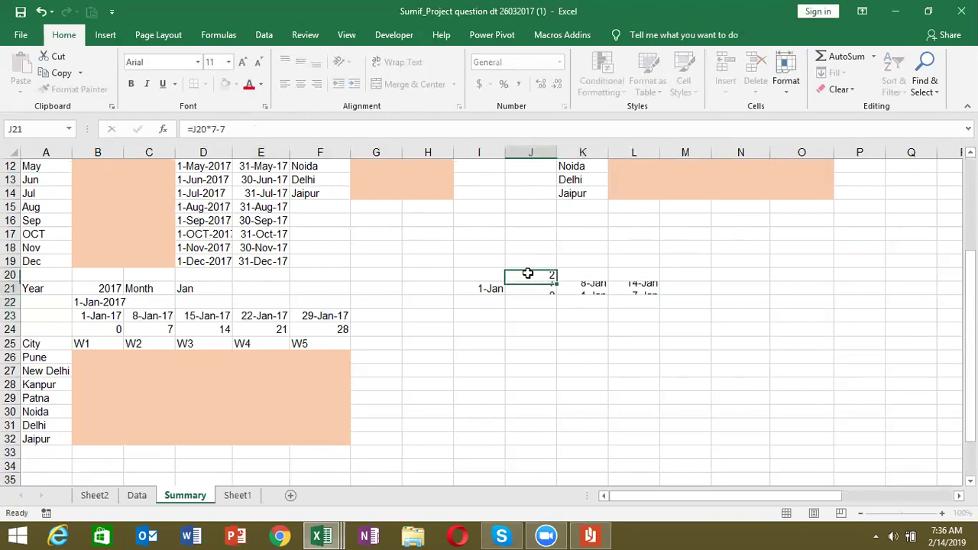
click(527, 274)
text(3)
key(Return)
click(527, 274)
text(4)
key(Return)
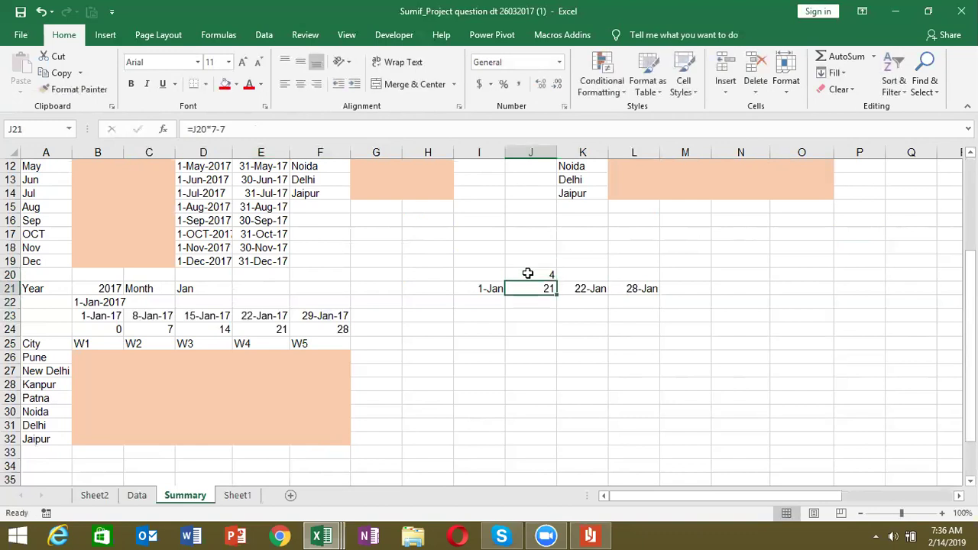
click(113, 316)
click(110, 328)
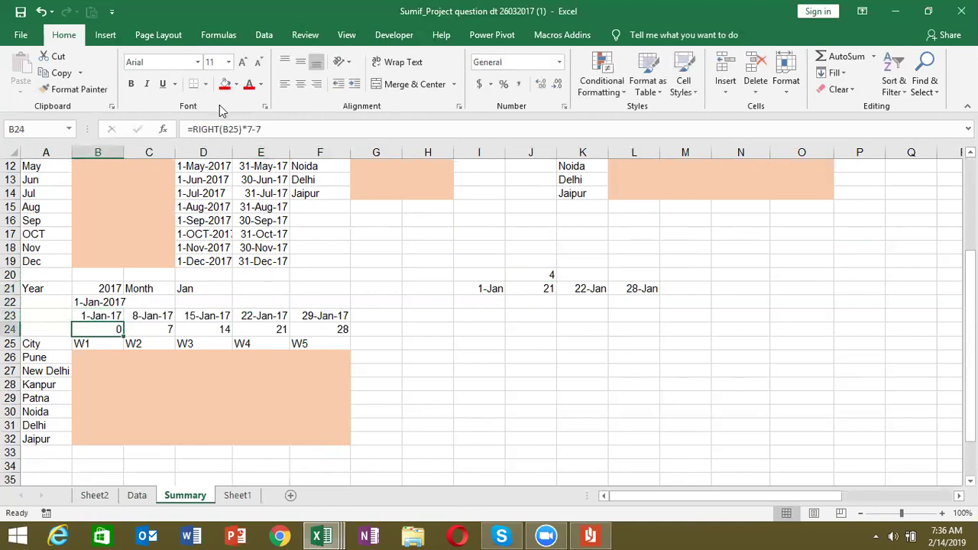
click(260, 131)
key(F9)
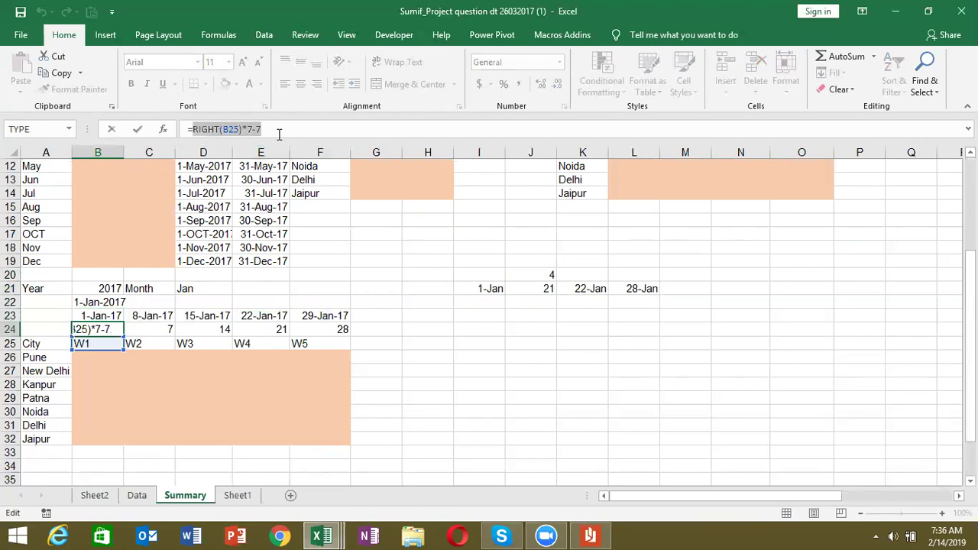
key(Escape)
key(Up)
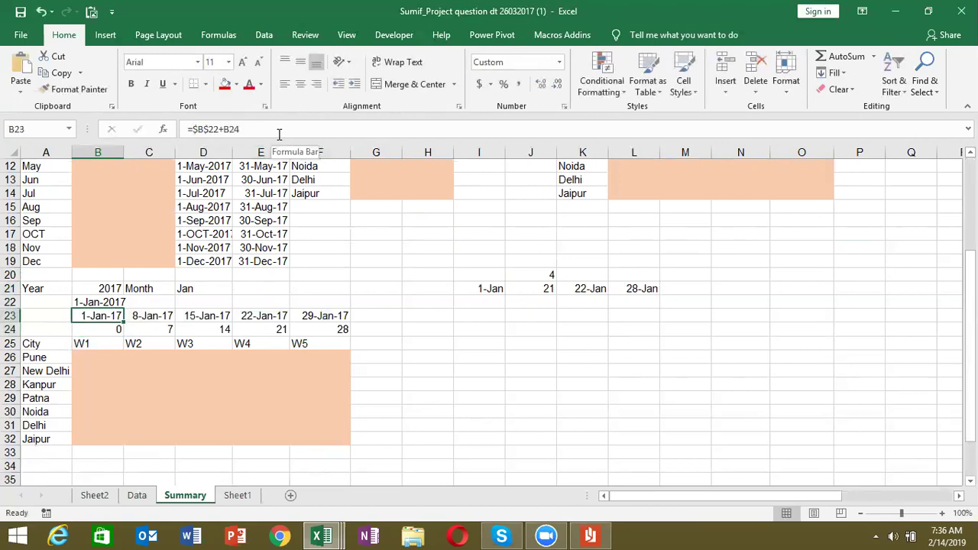
click(234, 129)
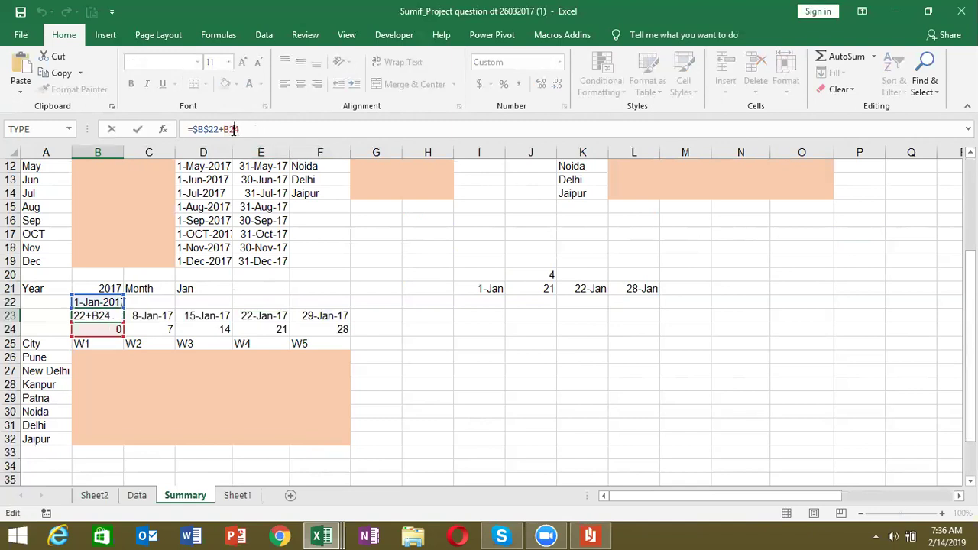
key(ctrl+v)
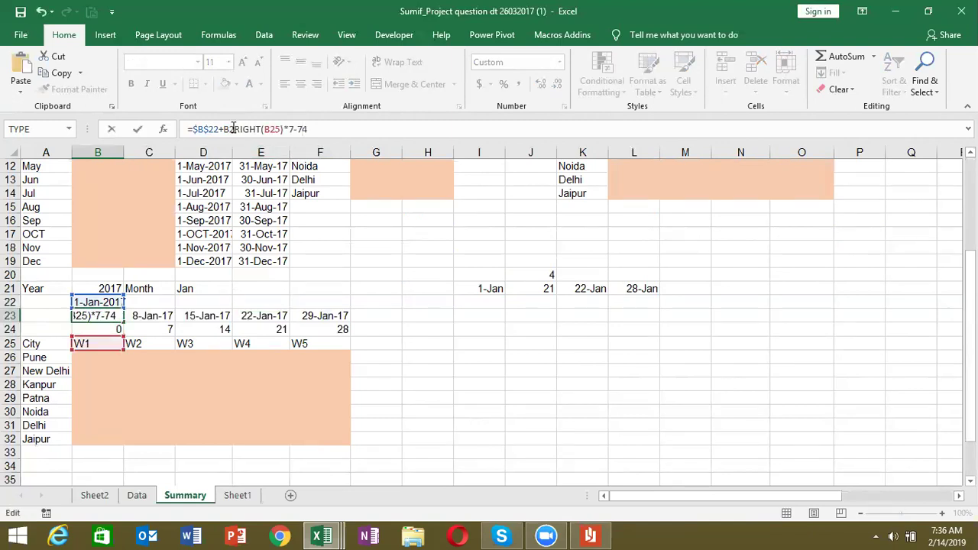
key(BackSpace)
key(BackSpace)
key(ctrl+Return)
key(shift+Right)
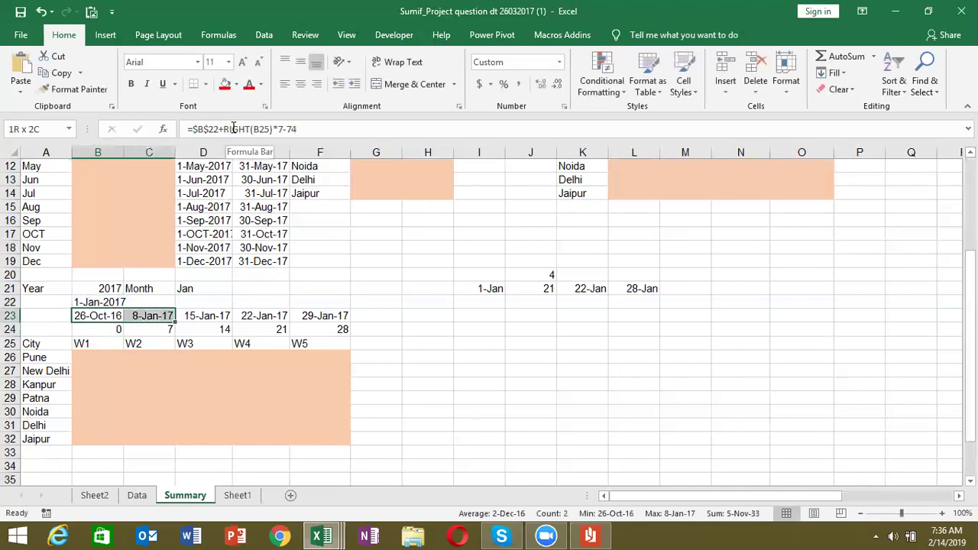
key(shift+Right)
key(shift+Right)
key(shift+Right)
key(ctrl+r)
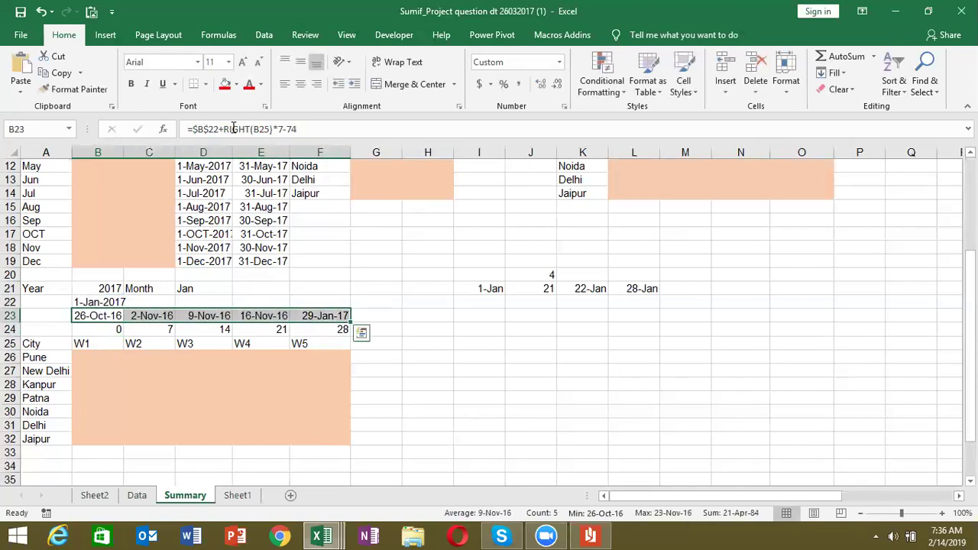
key(Down)
key(shift+Right)
key(shift+Right)
key(shift+Right)
key(shift+Right)
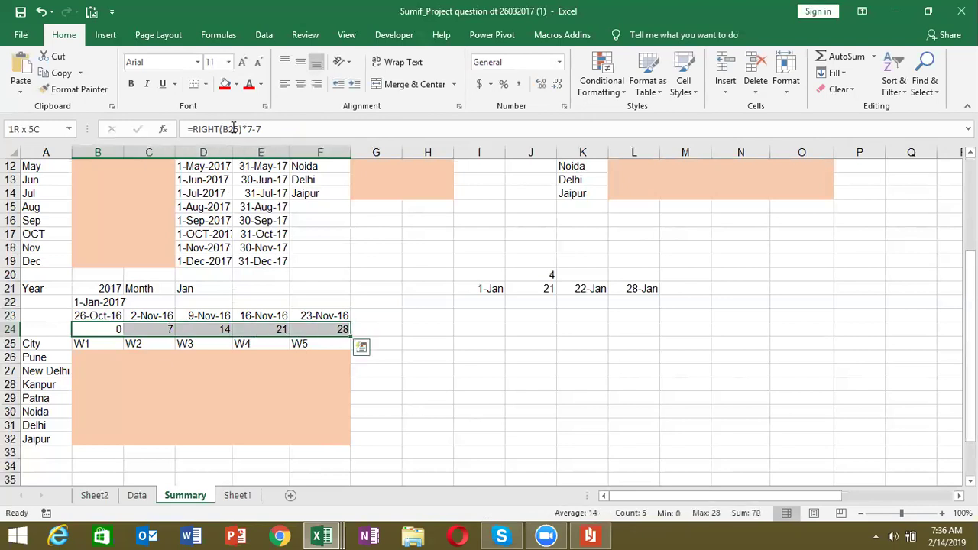
key(Delete)
key(Up)
key(Down)
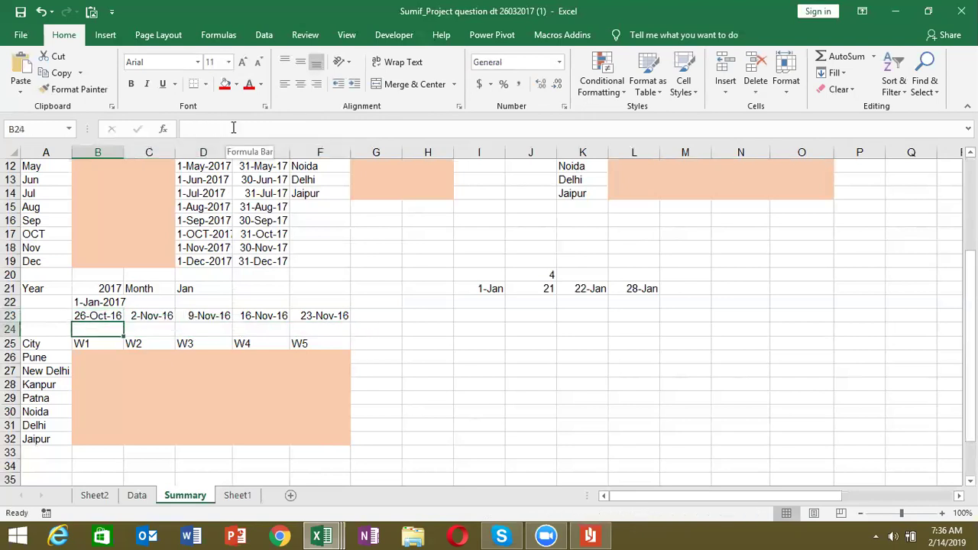
key(ctrl+z)
key(ctrl+z)
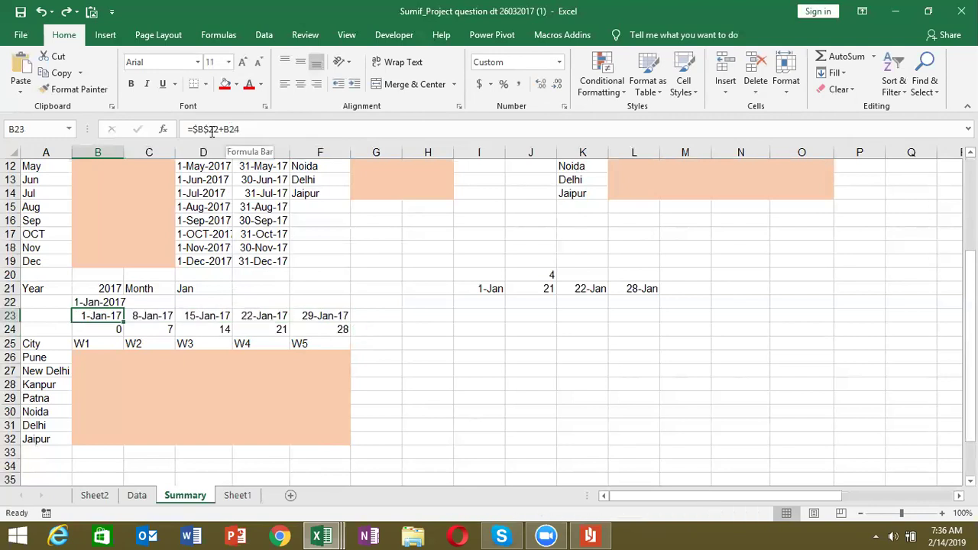
Replace the B24 reference in B23's start formula with (RIGHT(B25)*7-7).
click(113, 329)
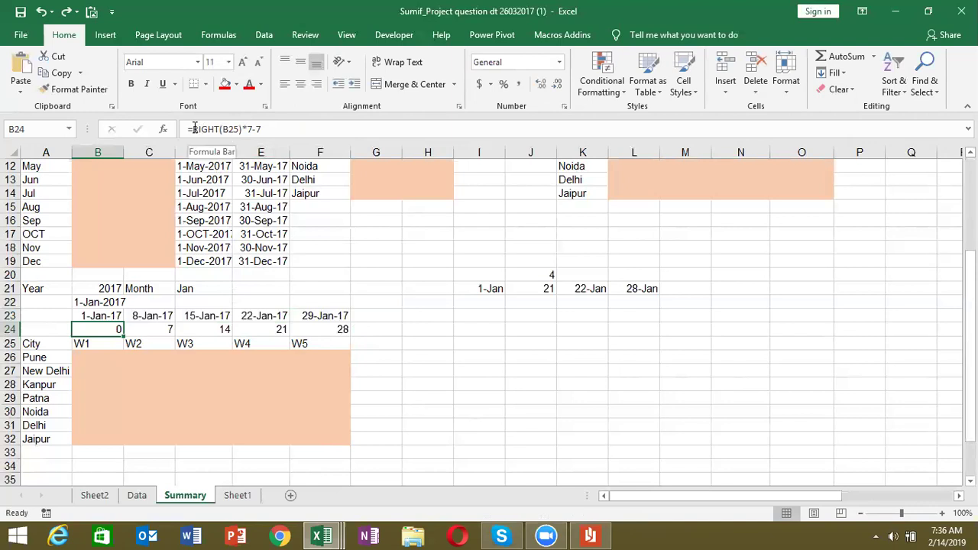
drag(193, 129, 289, 127)
key(Escape)
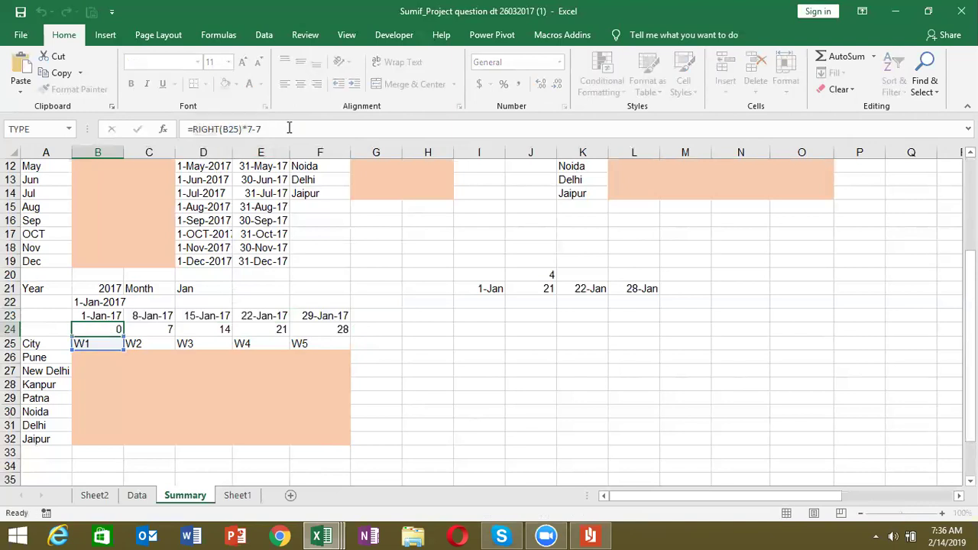
key(Up)
double_click(233, 129)
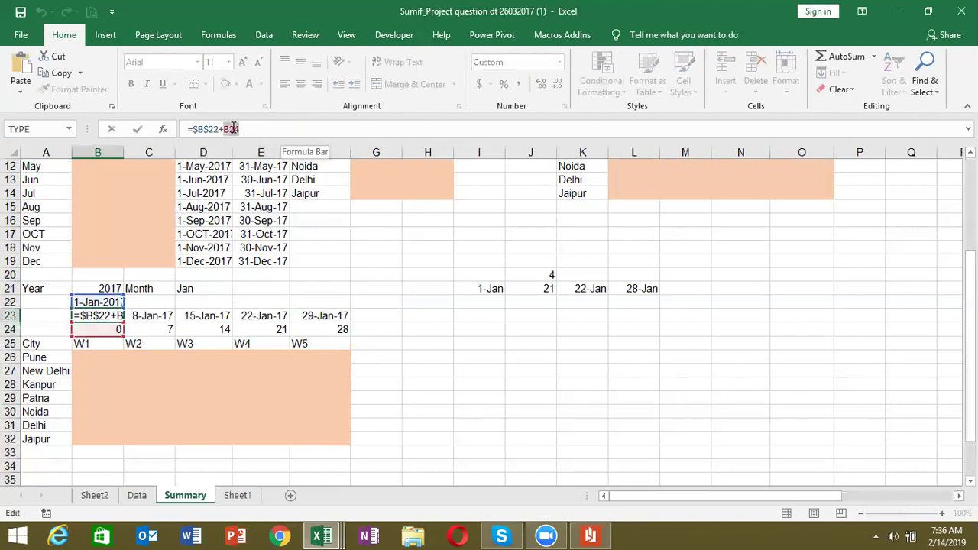
text(()
key(ctrl+v)
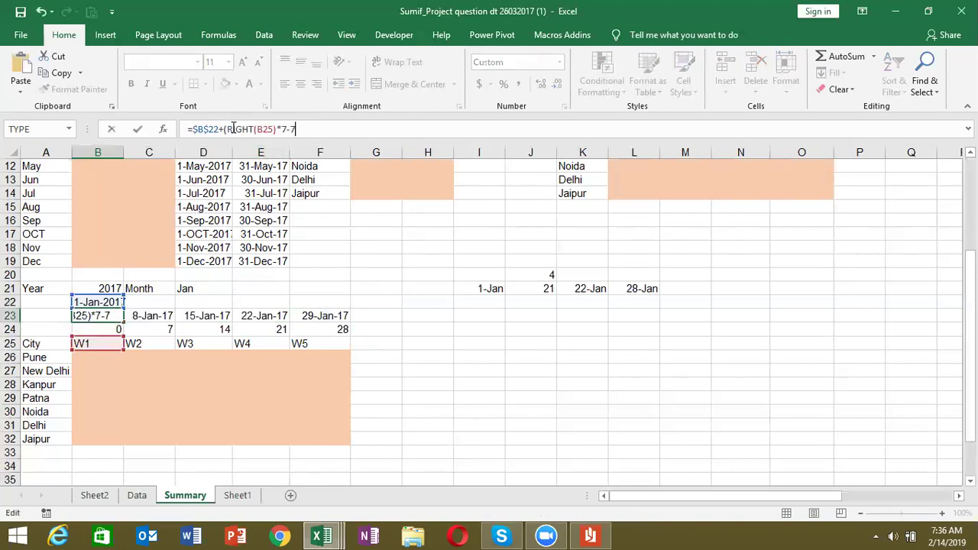
text())
key(Return)
Fill the start date formula across B23:F23 and clear the offsets in B24:F24.
key(Up)
key(shift+Right)
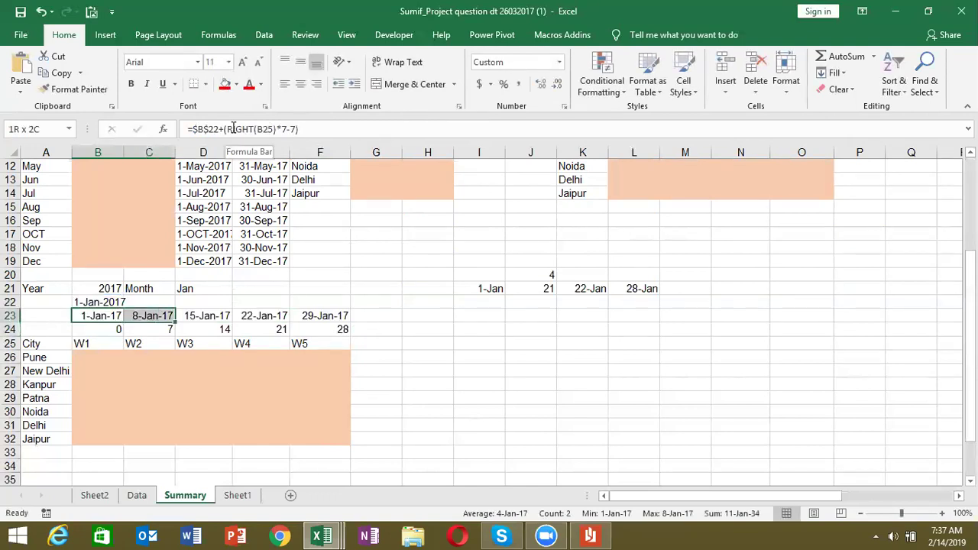
key(shift+Right)
key(shift+Right)
key(shift+Right)
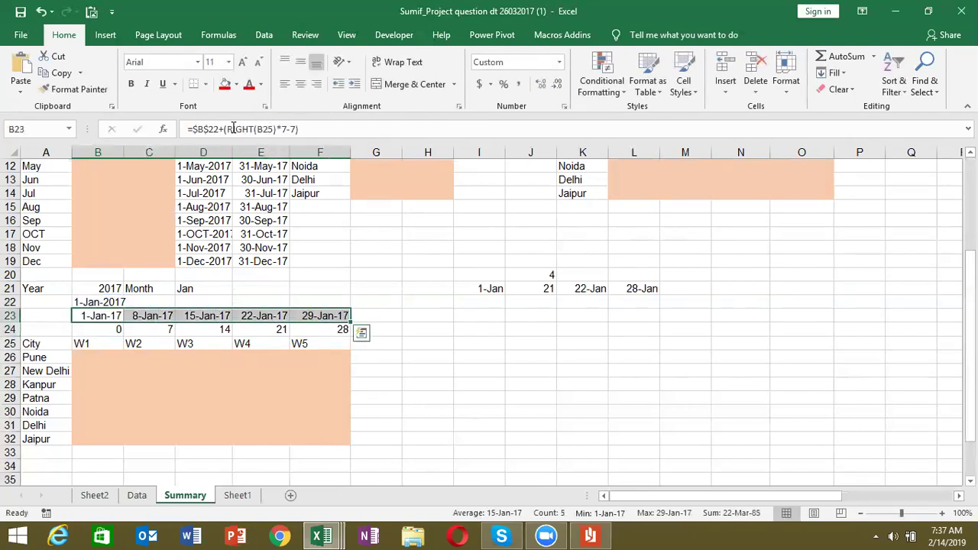
key(ctrl+c)
key(Escape)
key(Down)
key(shift+Right)
key(shift+Right)
key(shift+Right)
key(shift+Right)
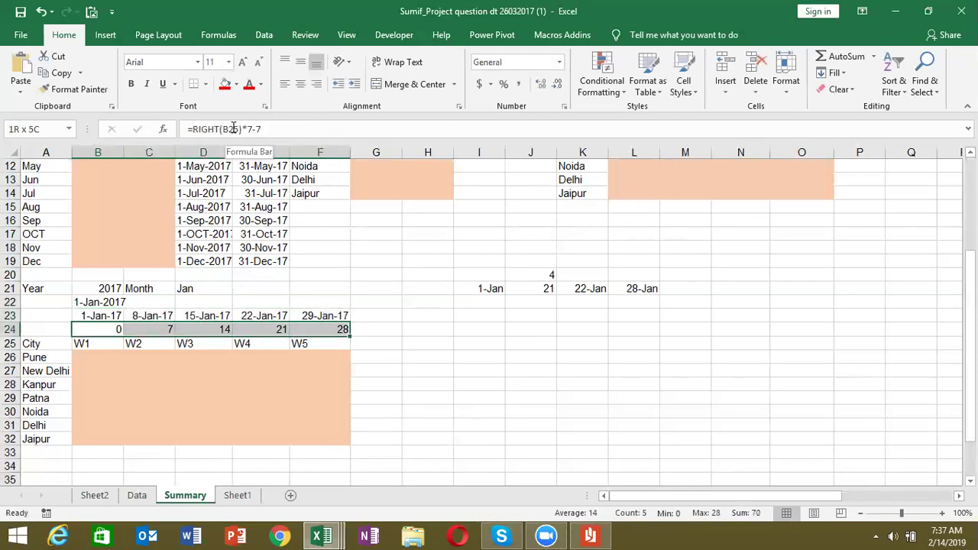
key(Delete)
key(shift+Left)
key(shift+Left)
key(shift+Left)
Enter the week end date formula =B23+6 in B24 and retype W1 in B25.
text(=)
key(Up)
text(+)
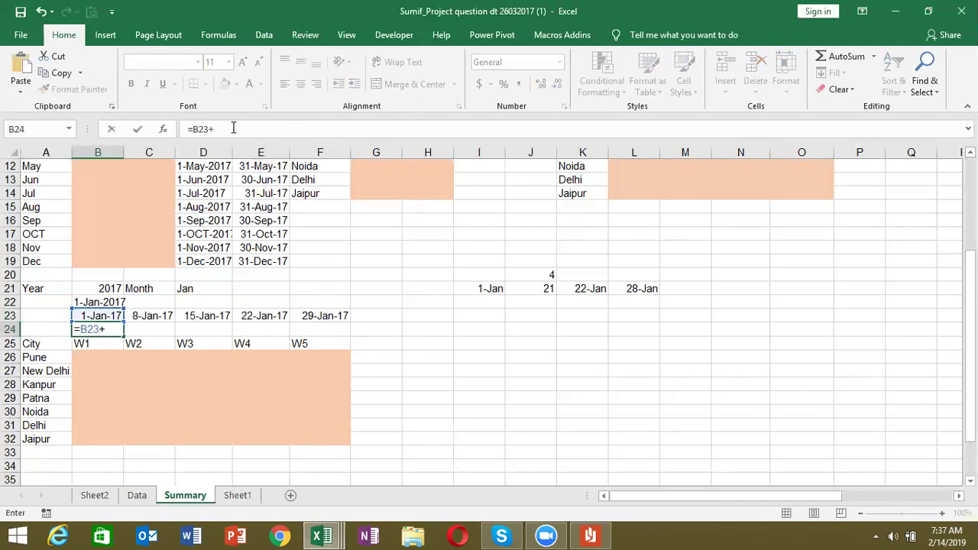
text(7)
key(Return)
text(1)
key(BackSpace)
text(W1)
key(ctrl+Return)
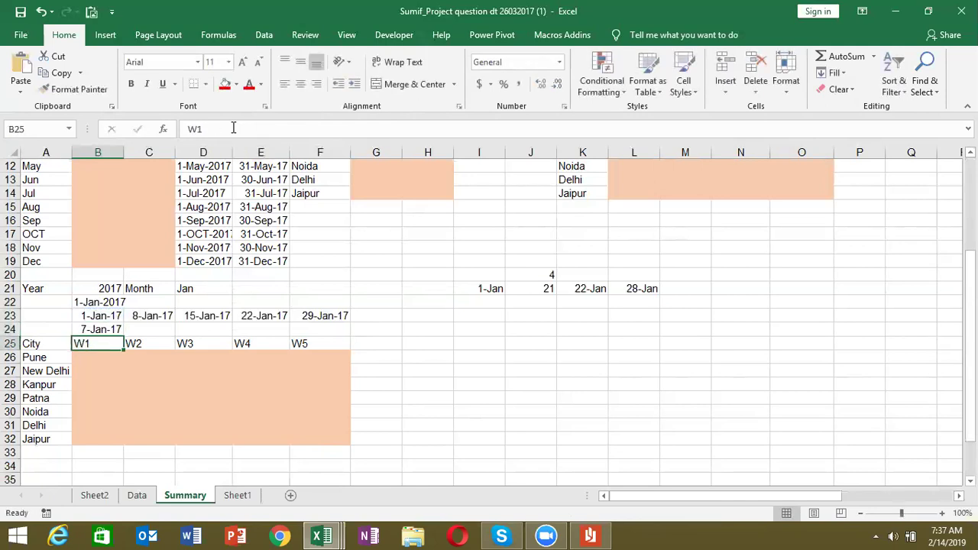
Fill the end date formula across B24:F24, giving 7-Jan-17 through 4-Feb-17.
key(Up)
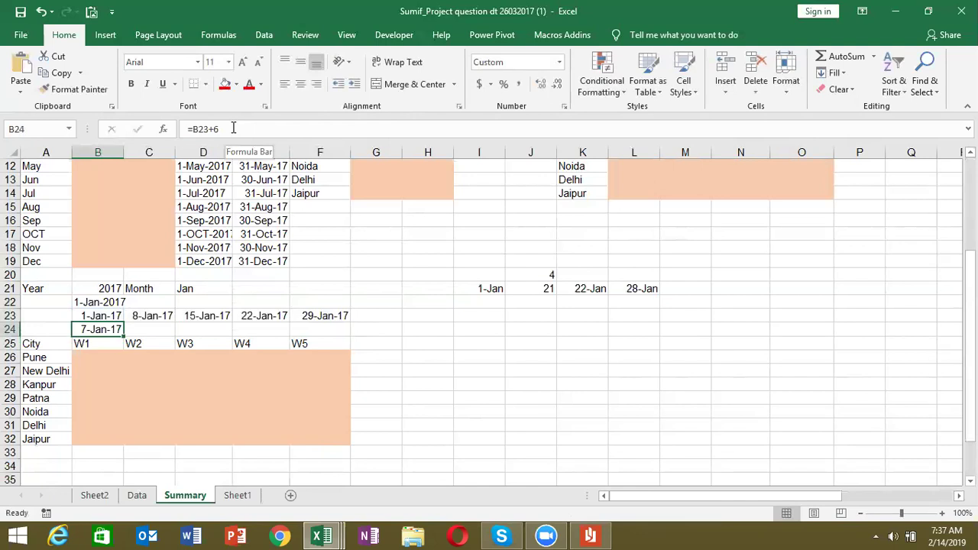
key(shift+Right)
key(shift+Right)
key(shift+Right)
key(shift+Right)
key(ctrl+r)
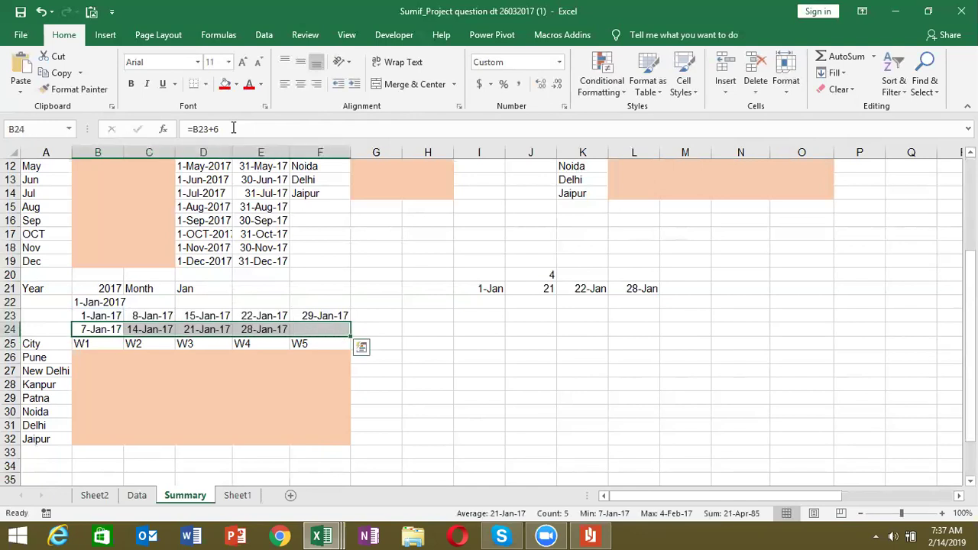
key(Up)
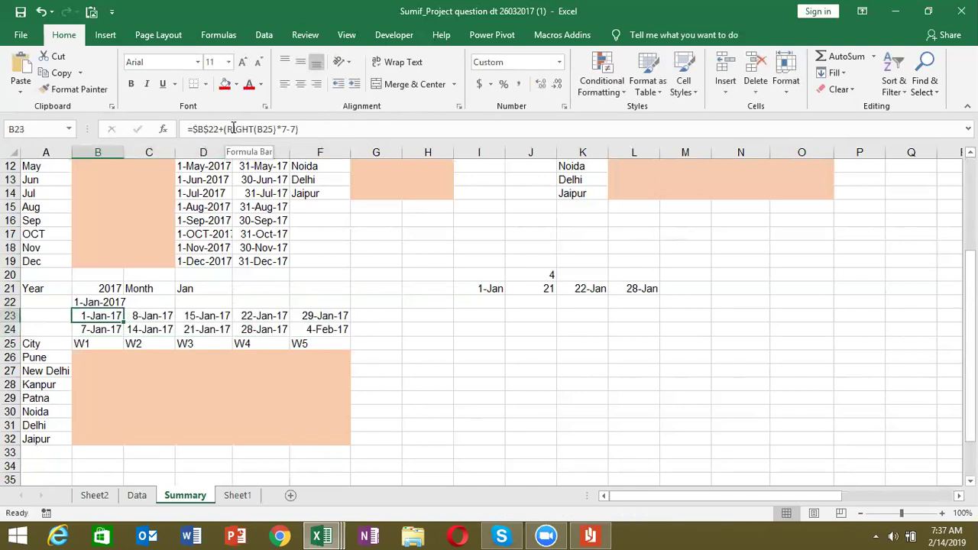
key(Right)
key(Down)
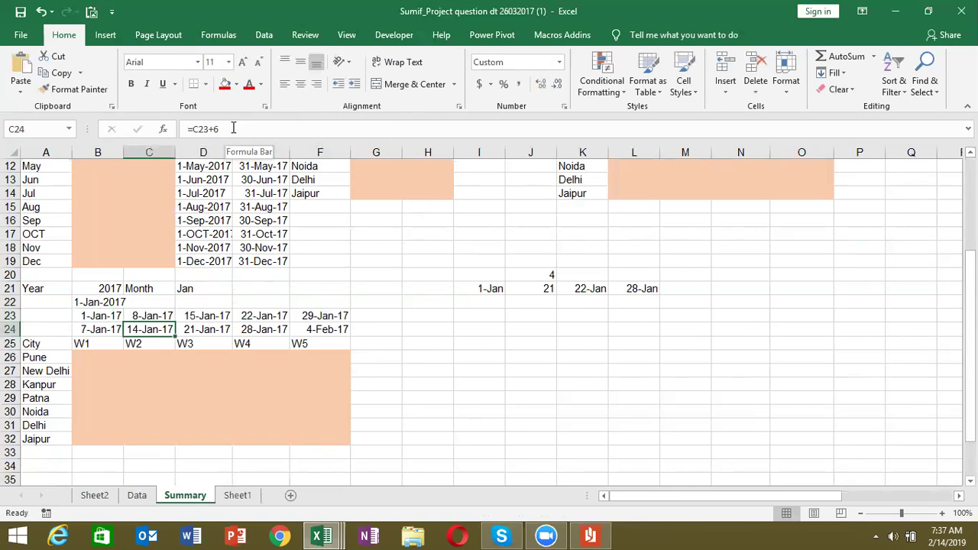
key(Down)
Start a SUMIFS in B26 summing Data!C:C where Data!B:B matches Pune in A26.
key(Left)
key(Down)
text(=)
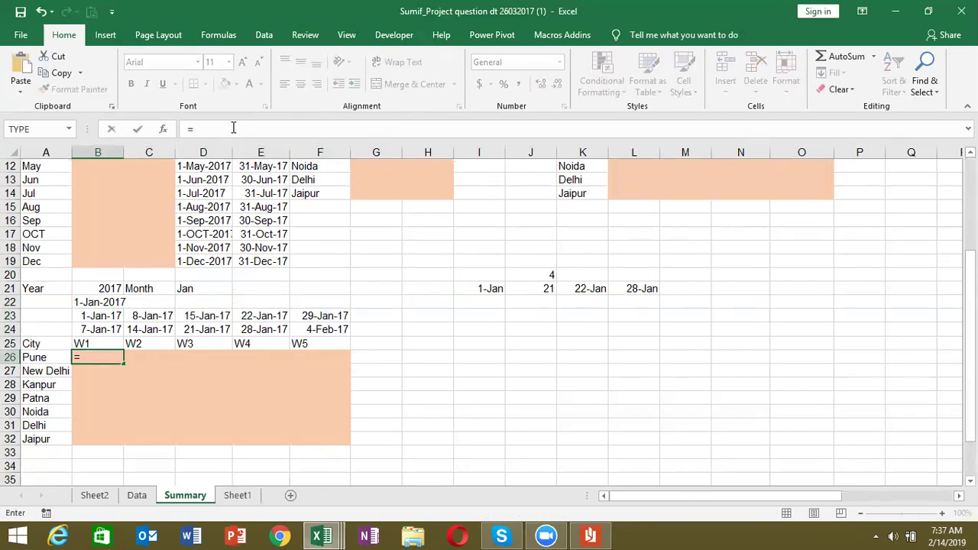
text(su)
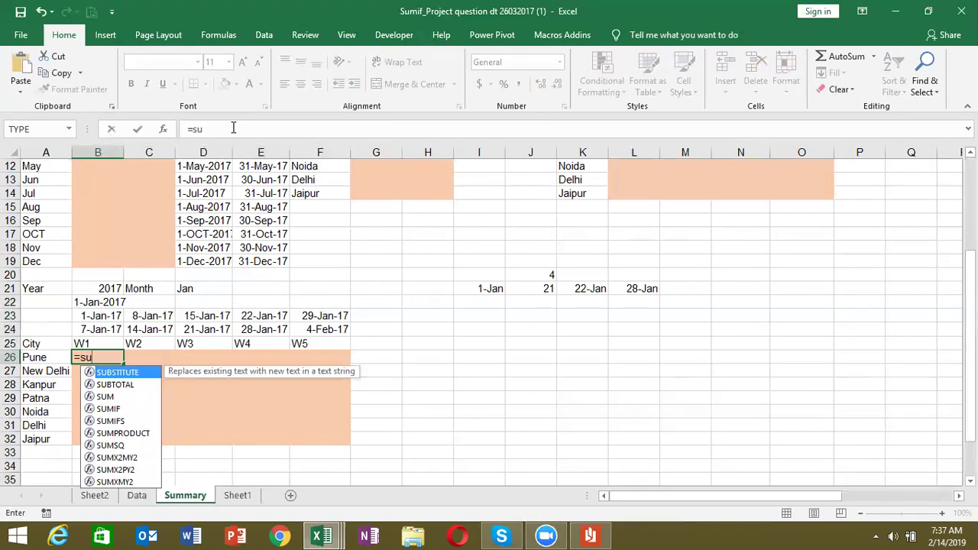
key(Down)
key(Down)
key(Down)
key(Down)
key(Tab)
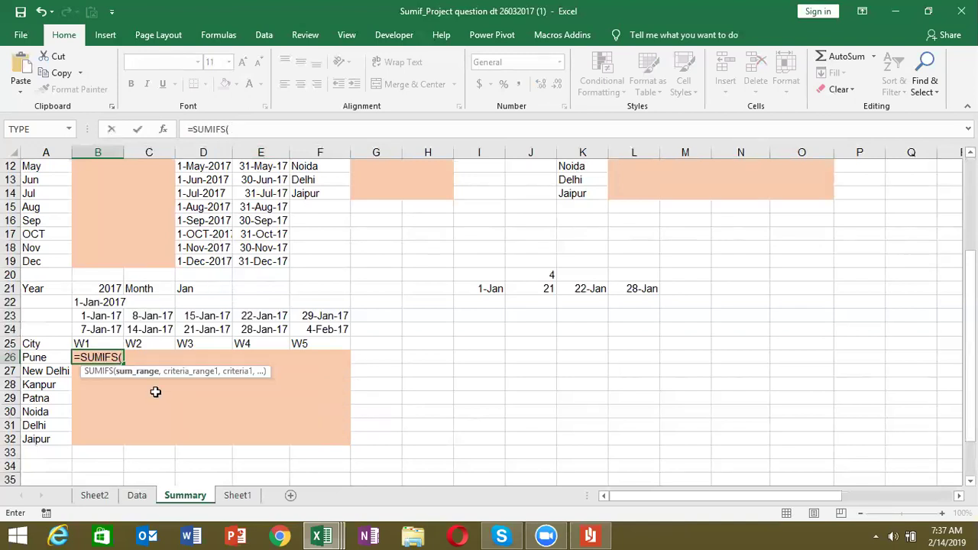
click(137, 495)
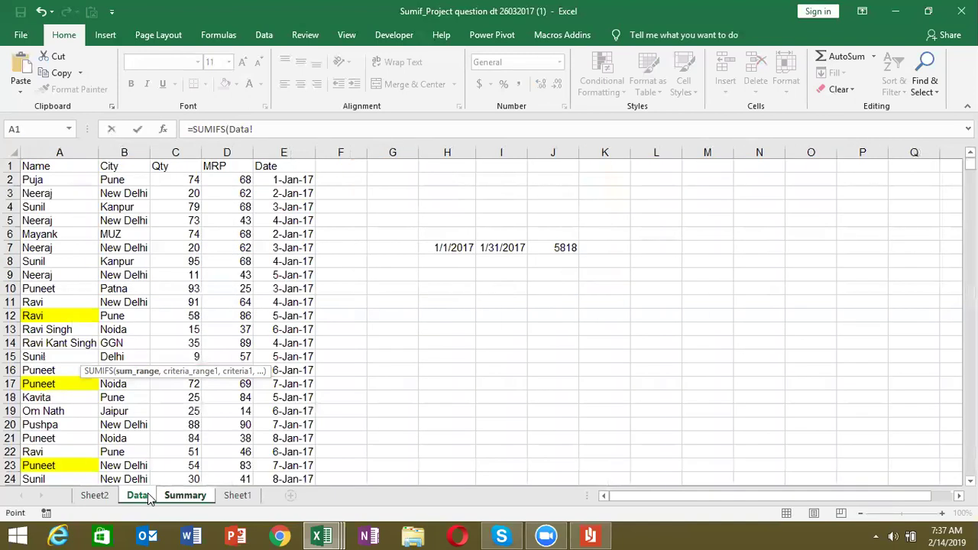
click(186, 147)
text(,)
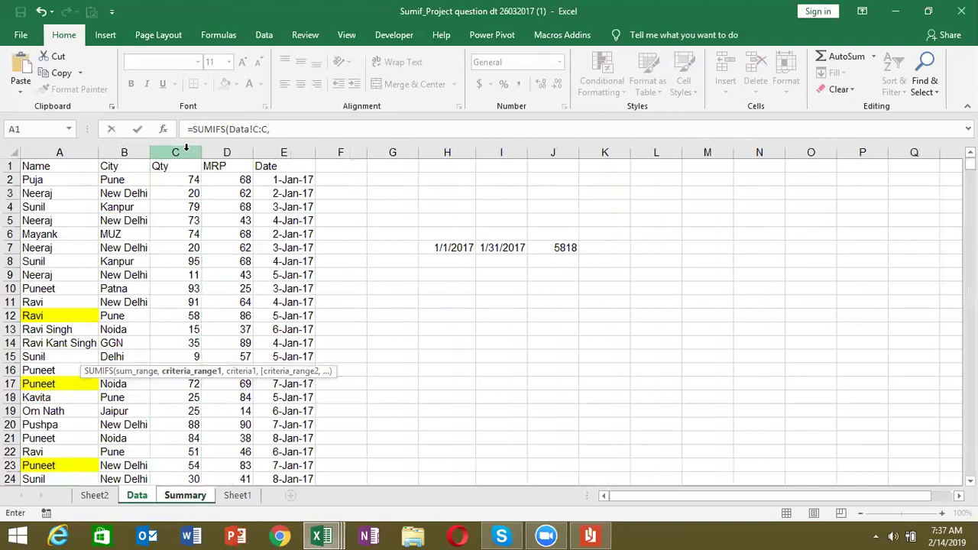
click(44, 149)
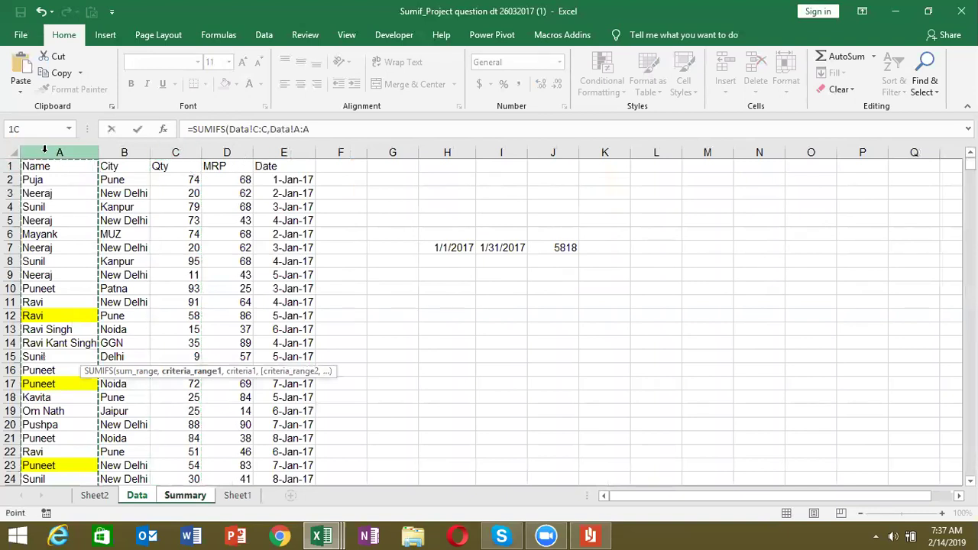
click(112, 148)
text(,)
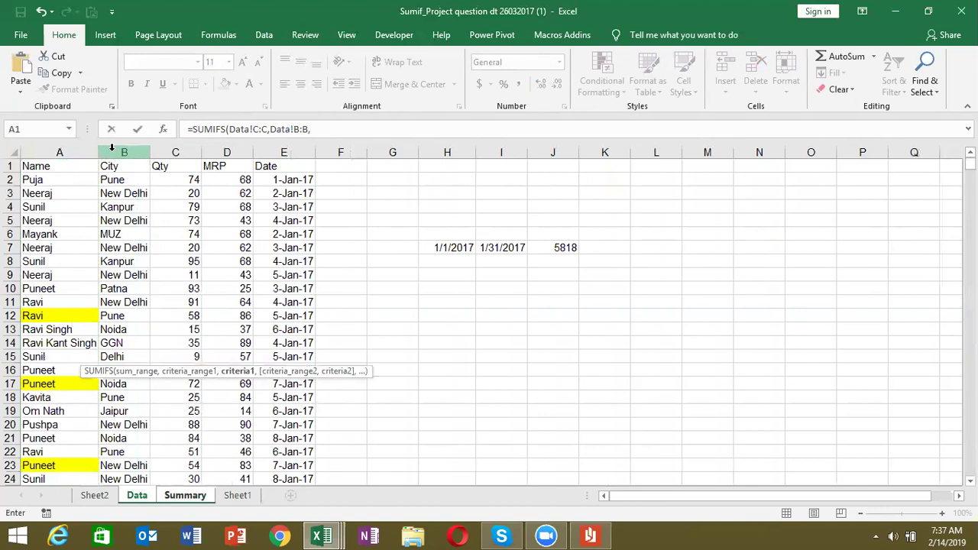
click(142, 497)
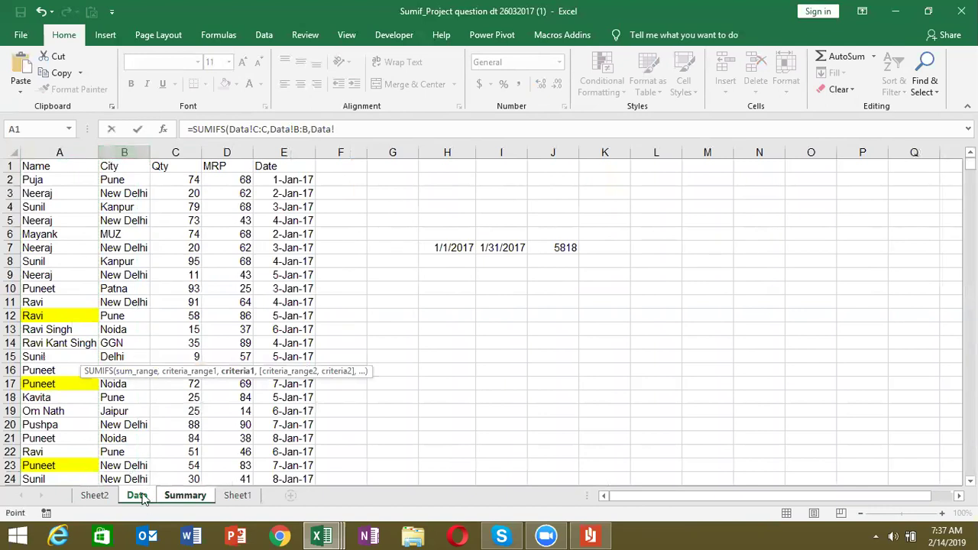
click(177, 497)
click(35, 357)
text(,)
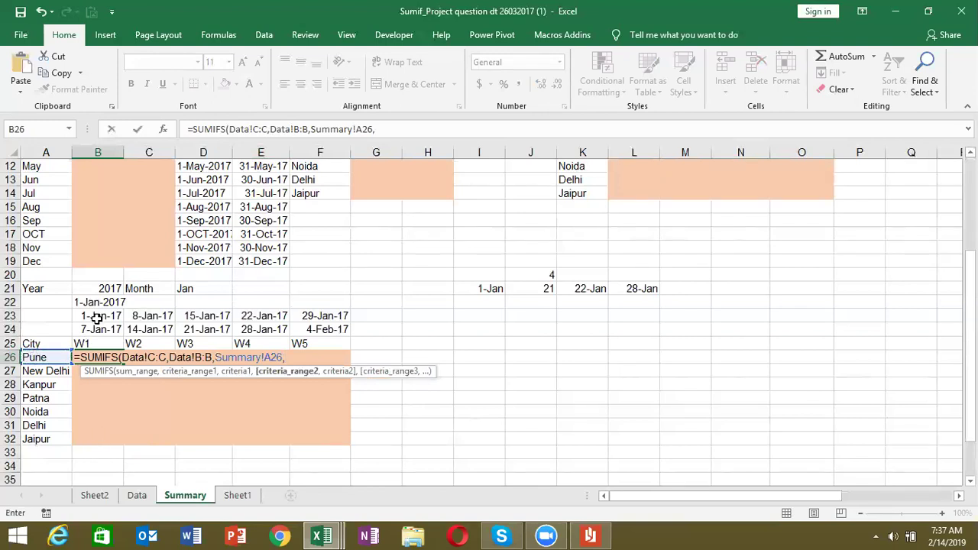
Add Data!E:E date criteria against B24 and B25 and commit the formula.
click(136, 495)
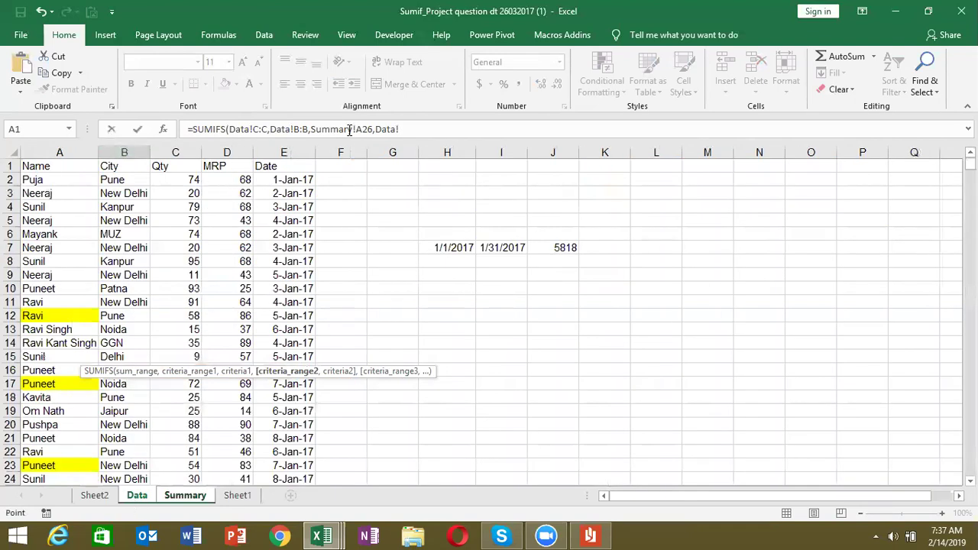
click(295, 148)
text(,">=)
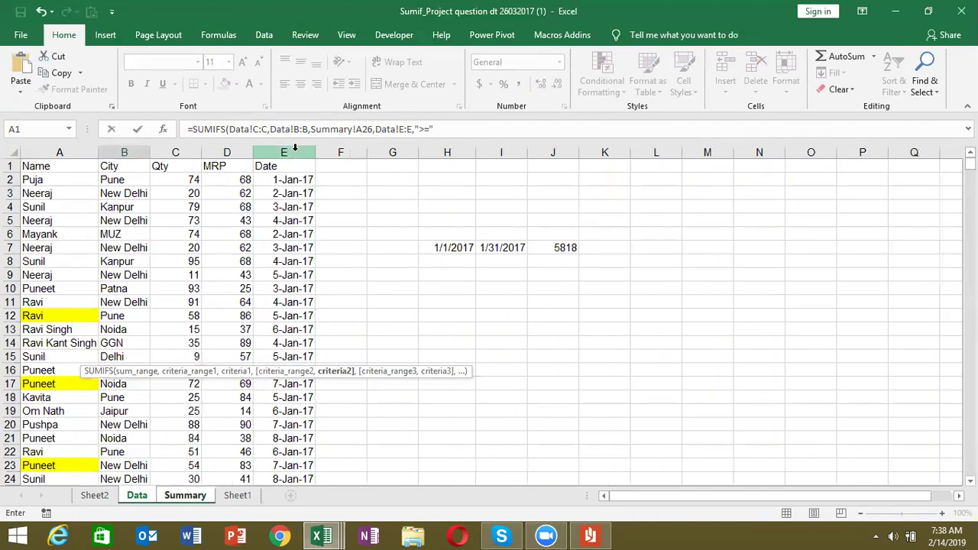
text(B)
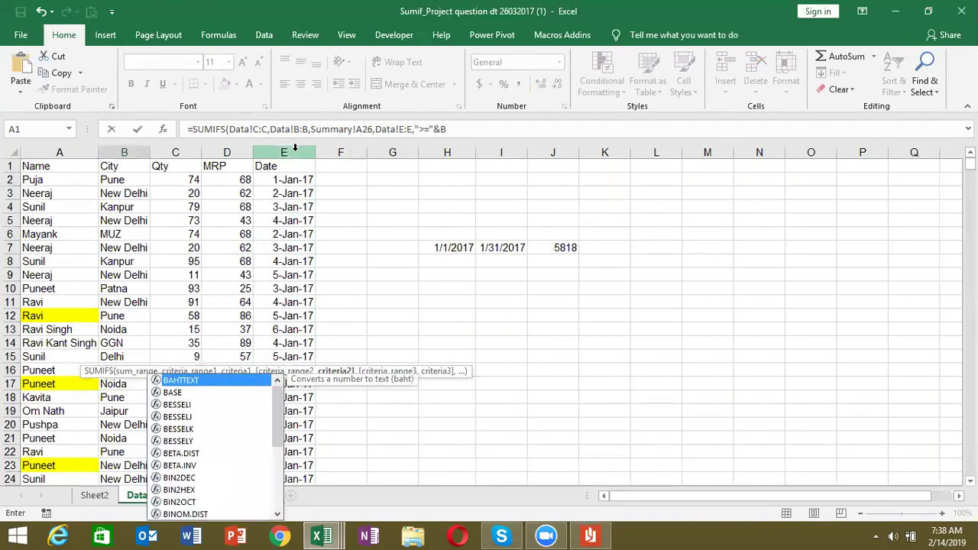
text(24)
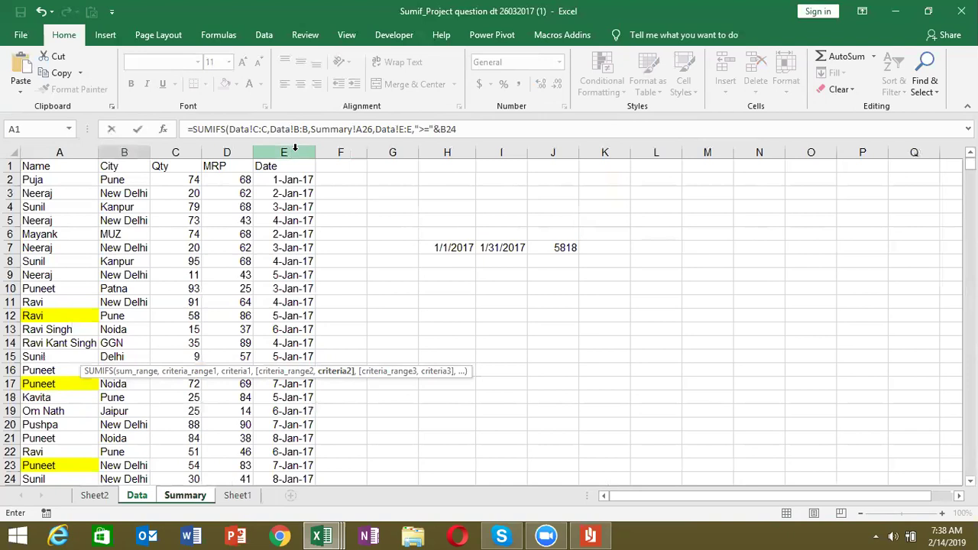
text(,)
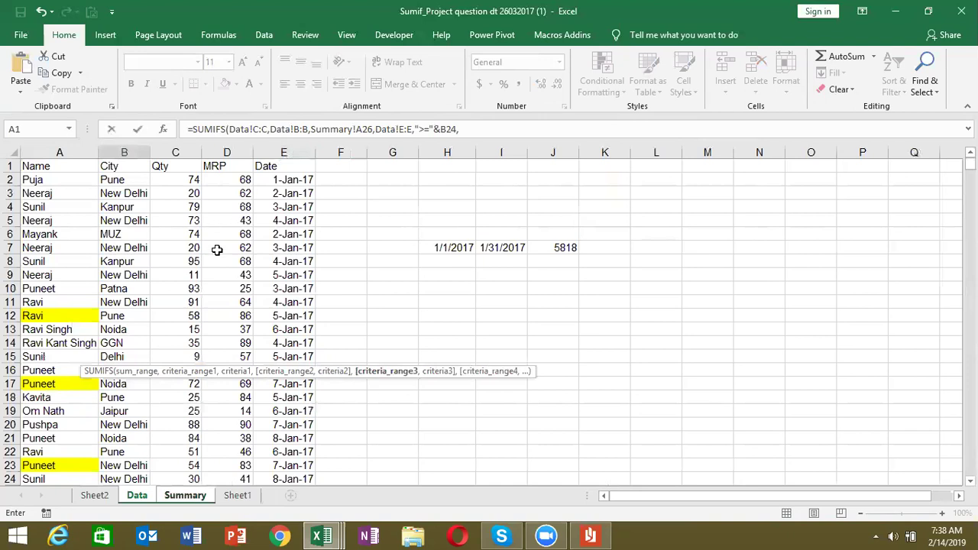
click(284, 152)
text(,"<="&)
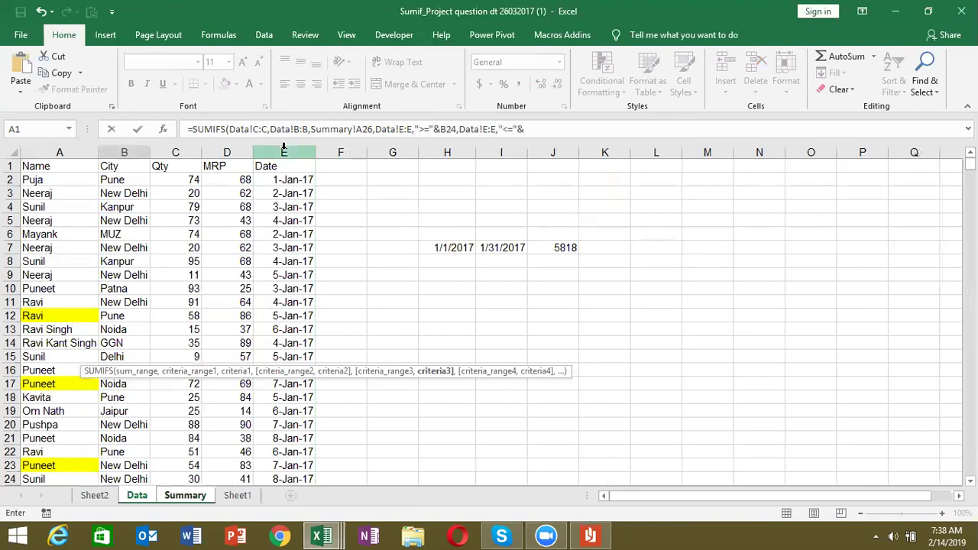
text(B)
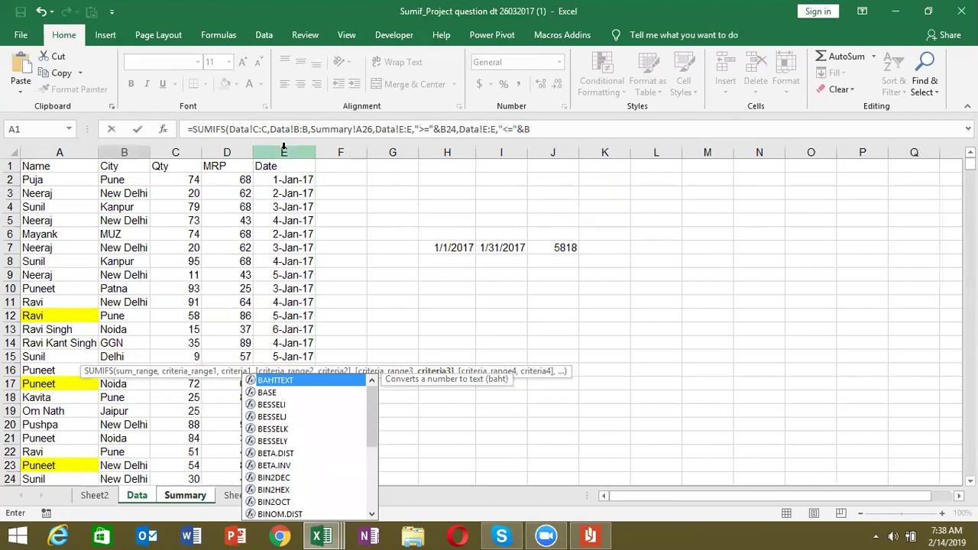
text(25)
key(Return)
key(Up)
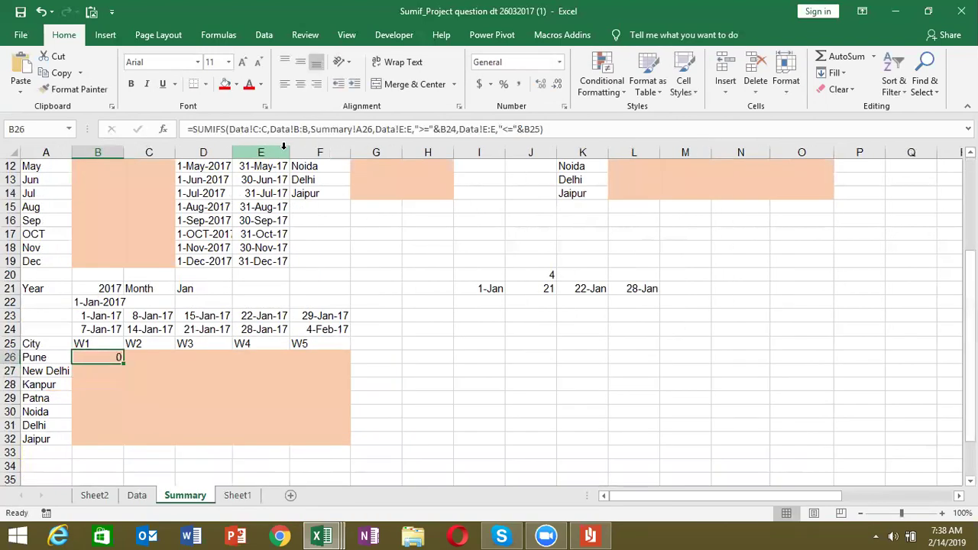
Change the B26 date references from B24/B25 to B23/B24 so Pune W1 returns 208.
key(Up)
key(Up)
key(Down)
key(Down)
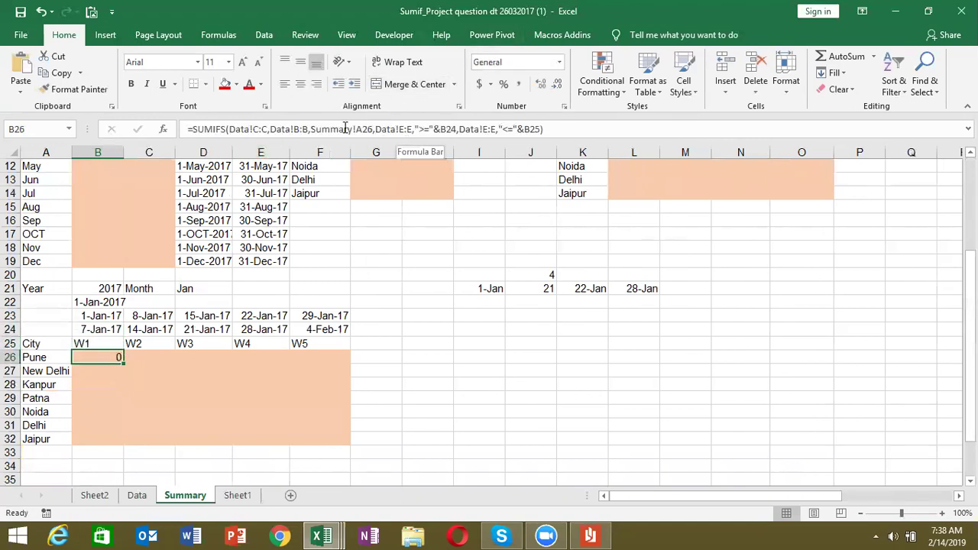
click(454, 130)
click(454, 130)
key(BackSpace)
text(3)
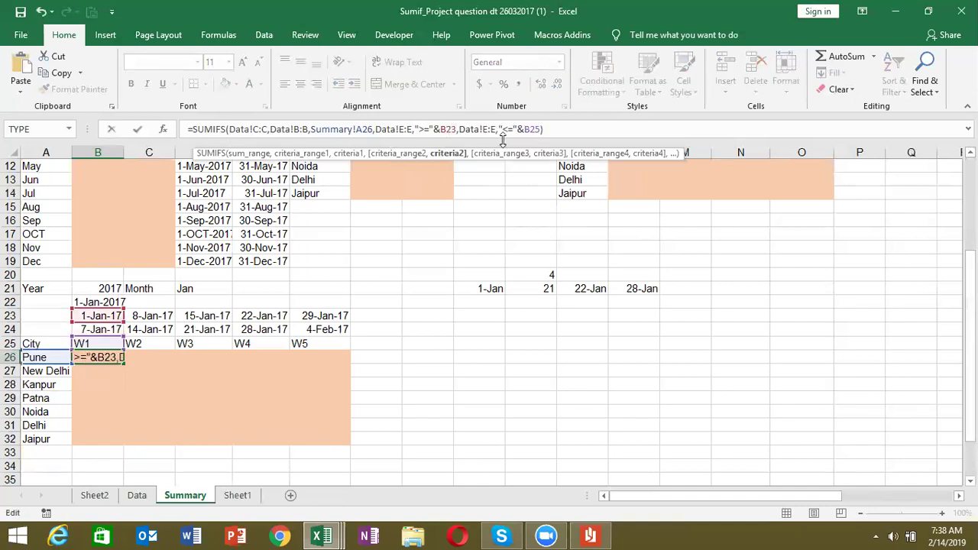
click(538, 129)
key(BackSpace)
text(4)
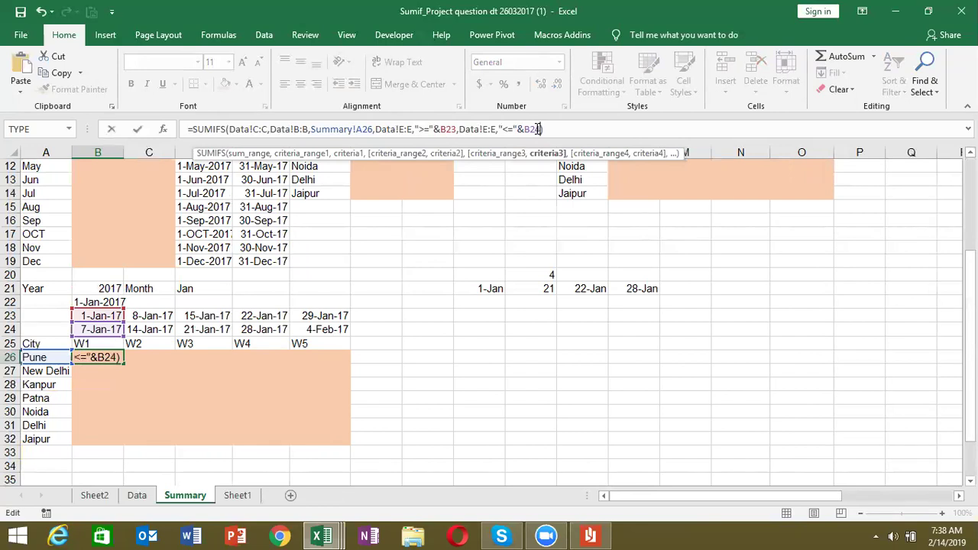
key(Return)
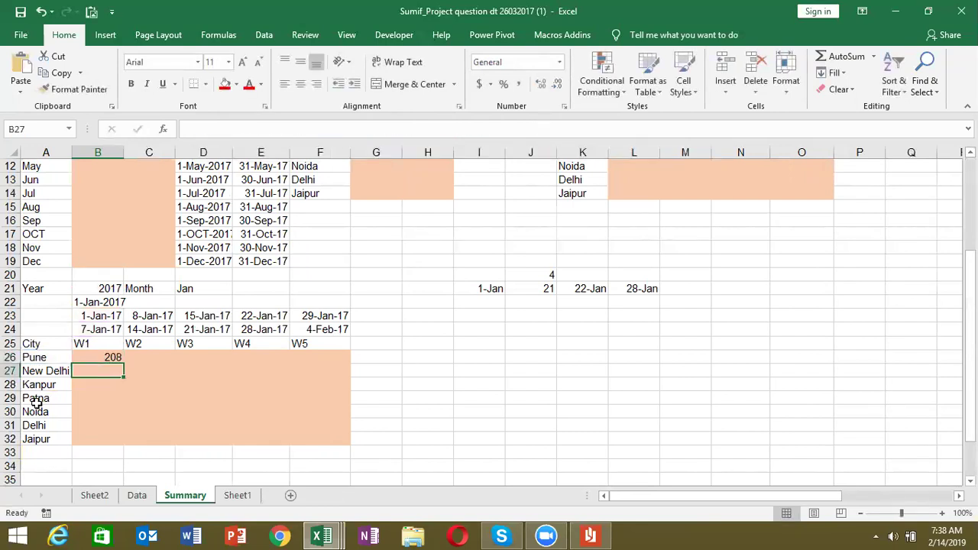
key(Up)
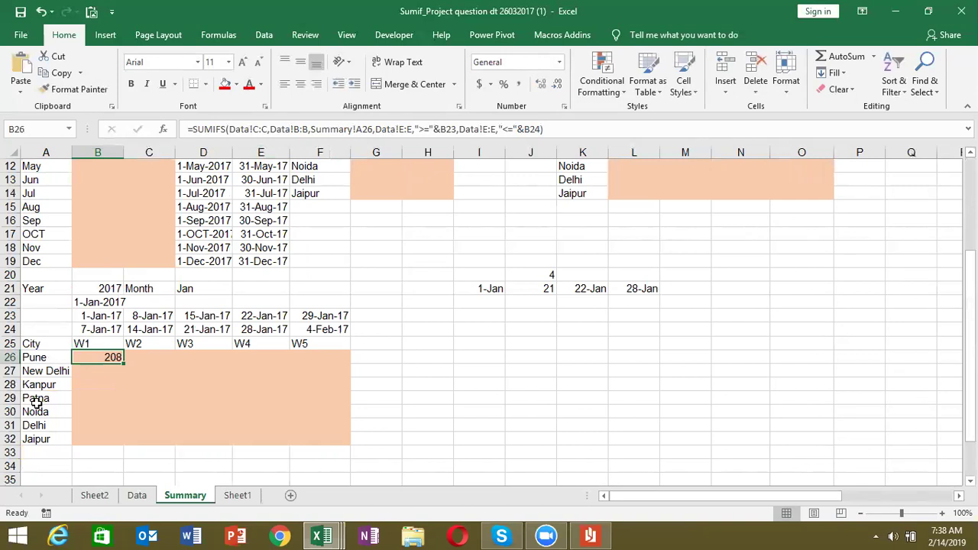
Save the Sumif_Project workbook, copy its file path from File > Info, and go back.
key(Up)
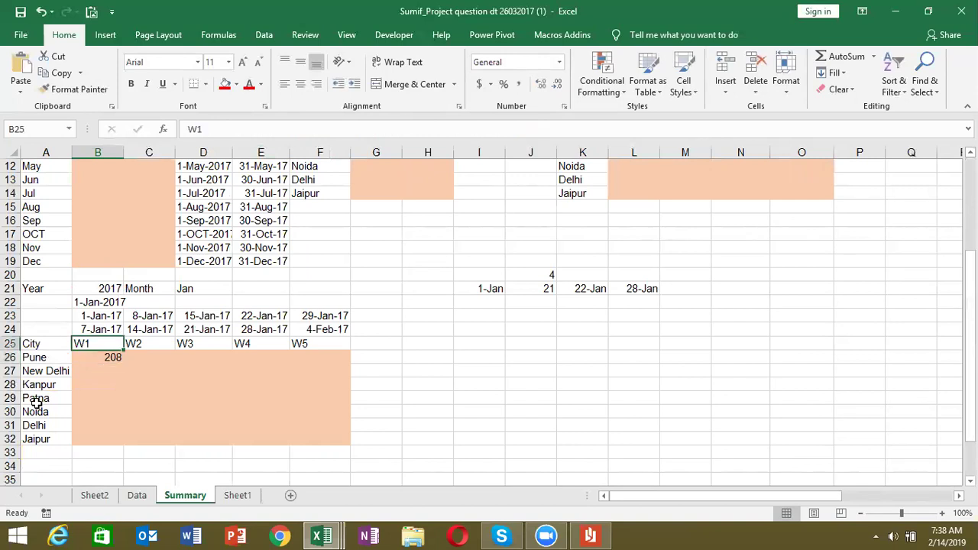
key(Up)
key(Up)
key(Up)
key(Up)
key(Up)
key(Up)
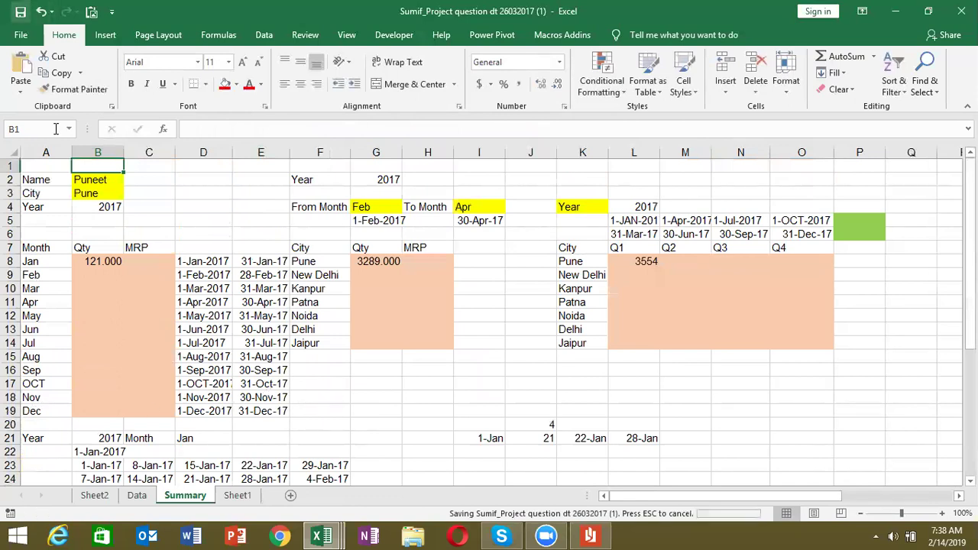
click(23, 36)
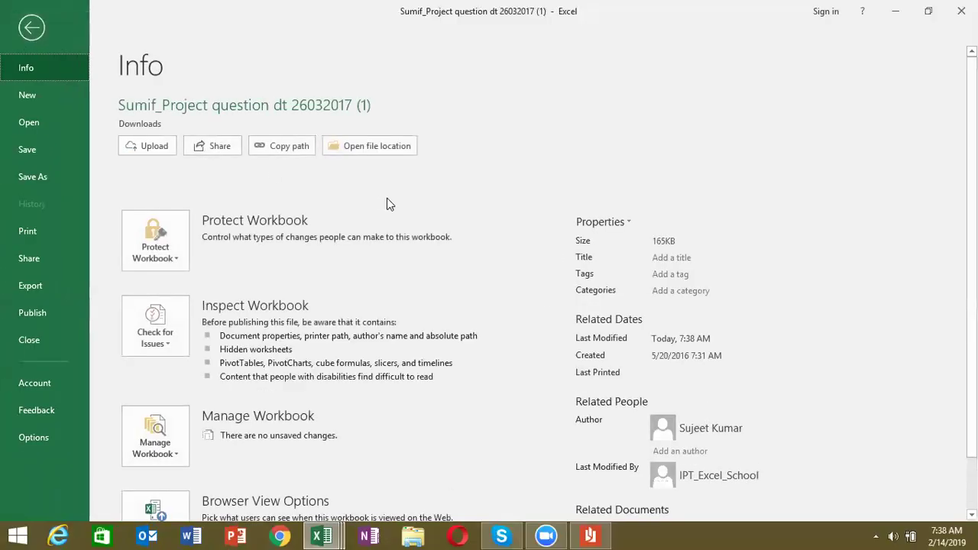
click(288, 152)
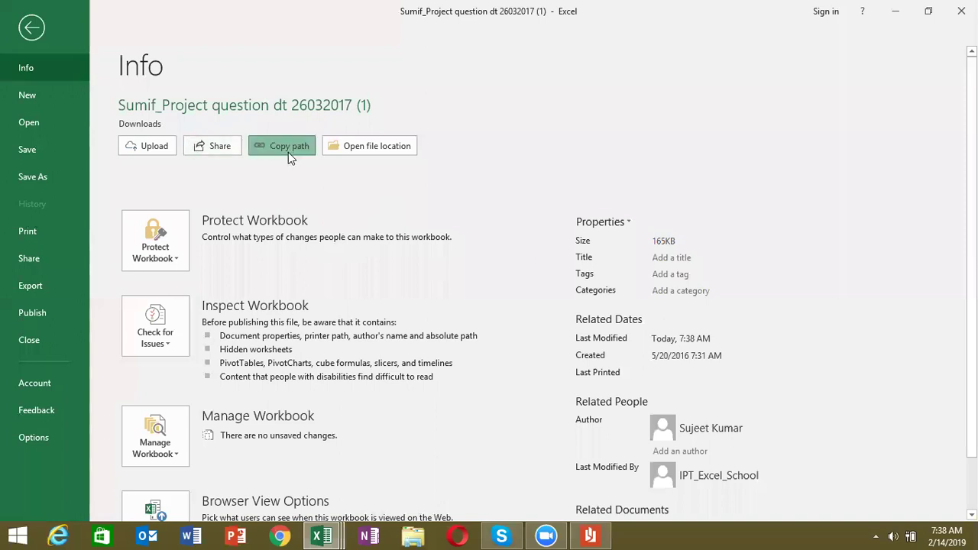
click(32, 28)
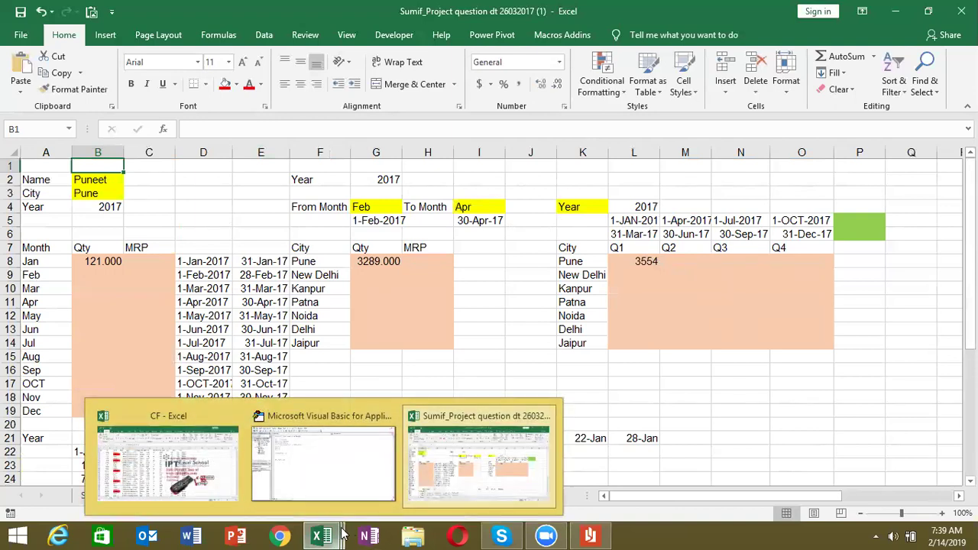
click(276, 536)
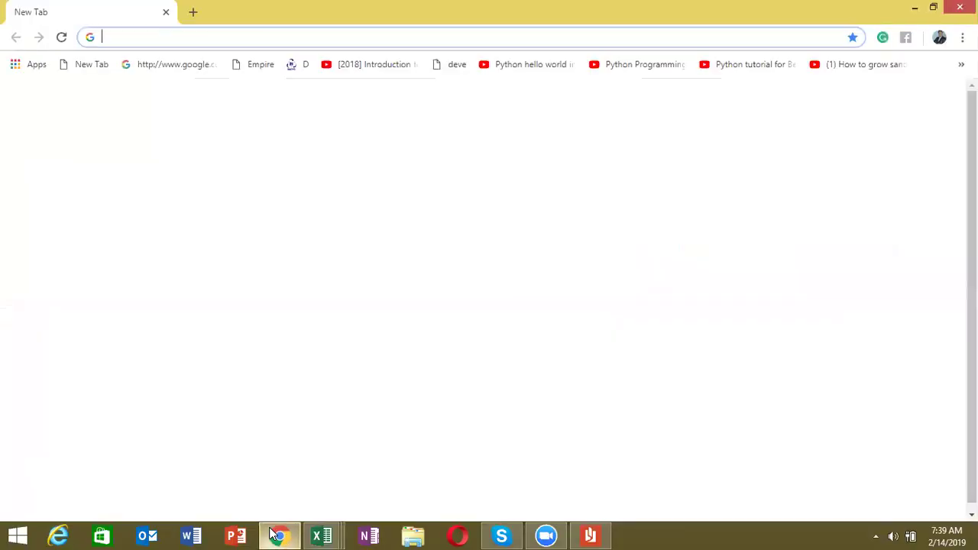
text(gm)
key(Return)
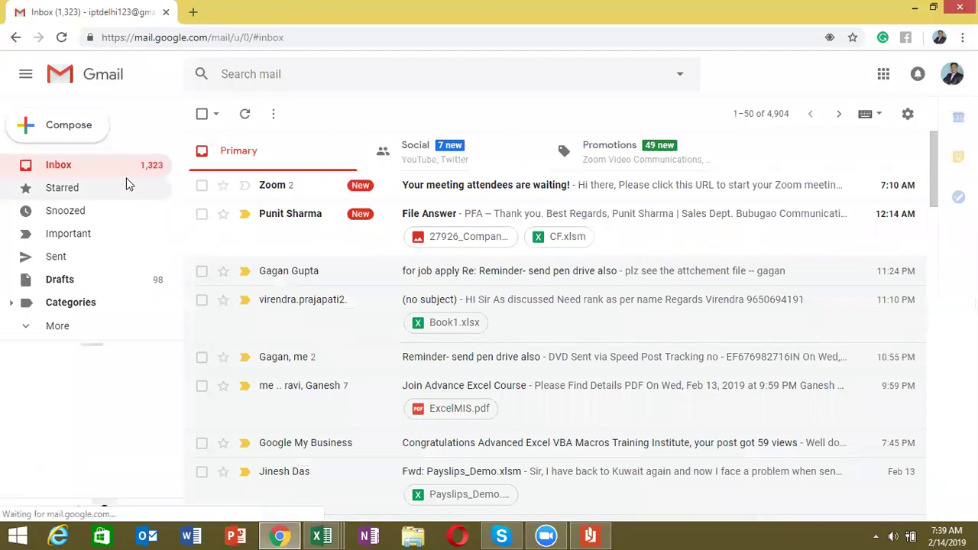
click(68, 125)
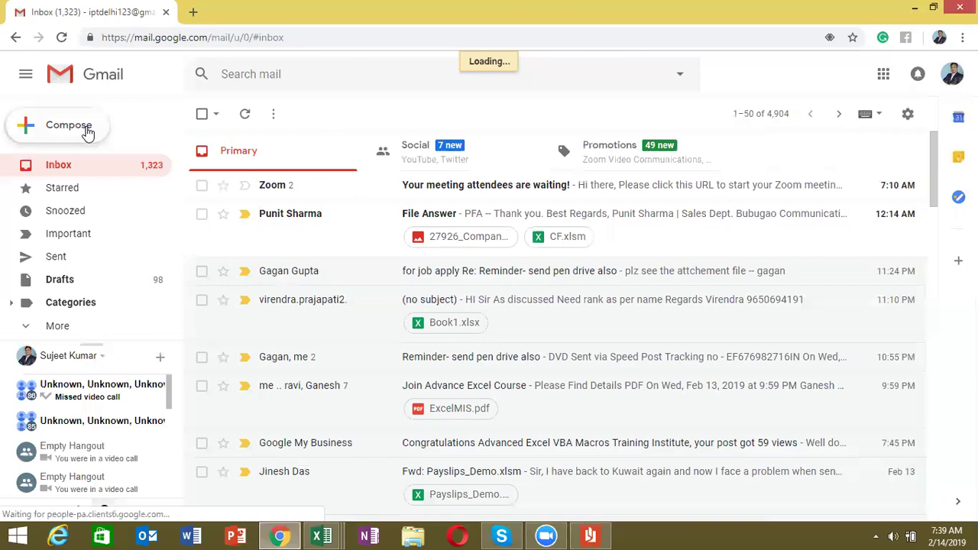
key(super)
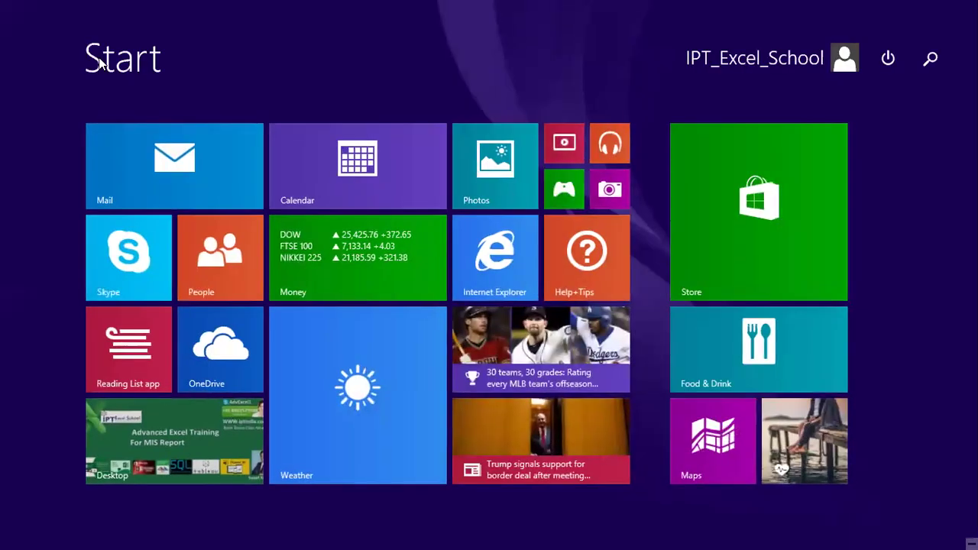
key(super)
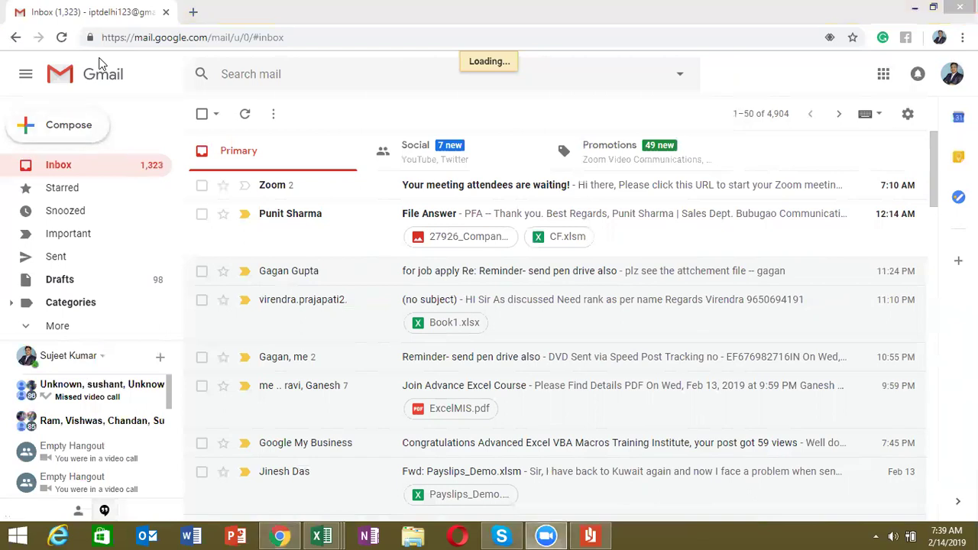
click(610, 146)
key(alt+Tab)
key(alt+Tab)
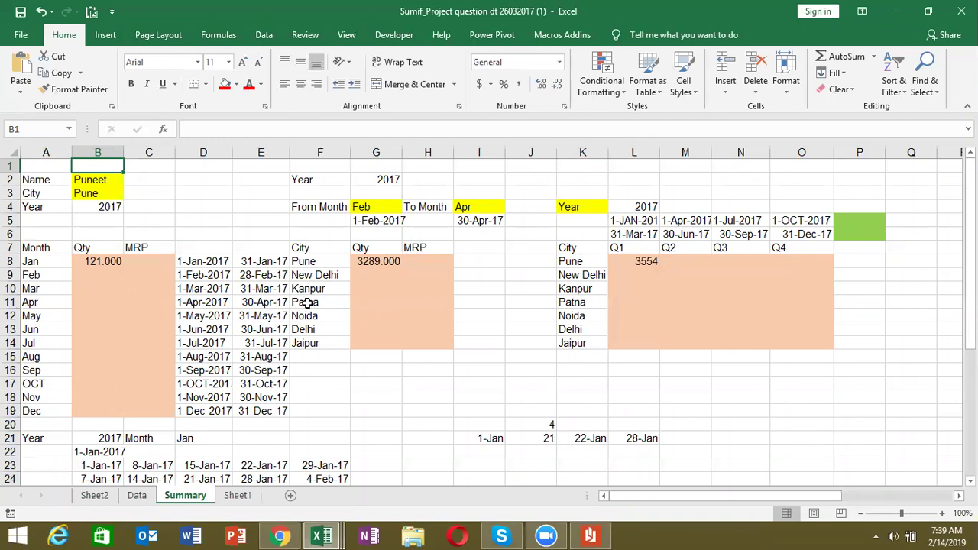
click(201, 271)
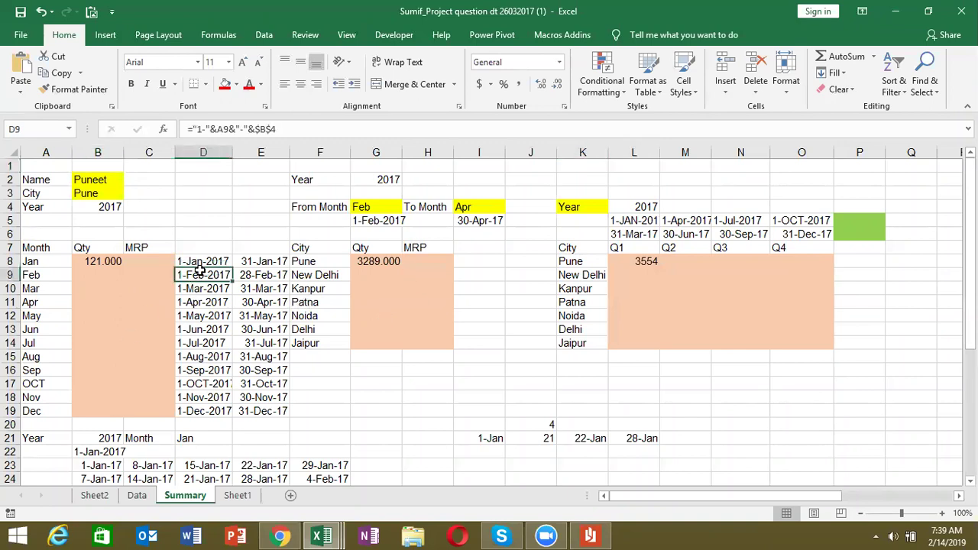
click(247, 262)
click(180, 261)
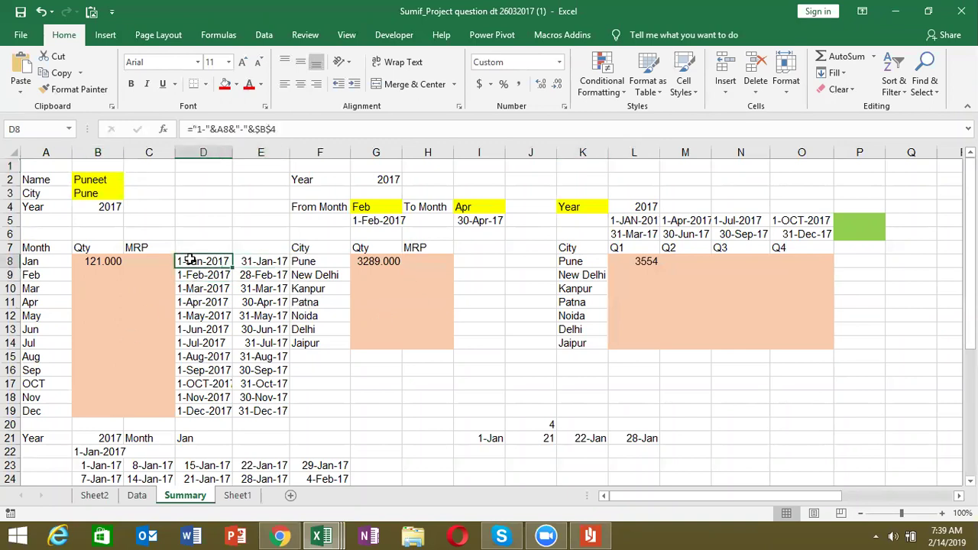
click(101, 262)
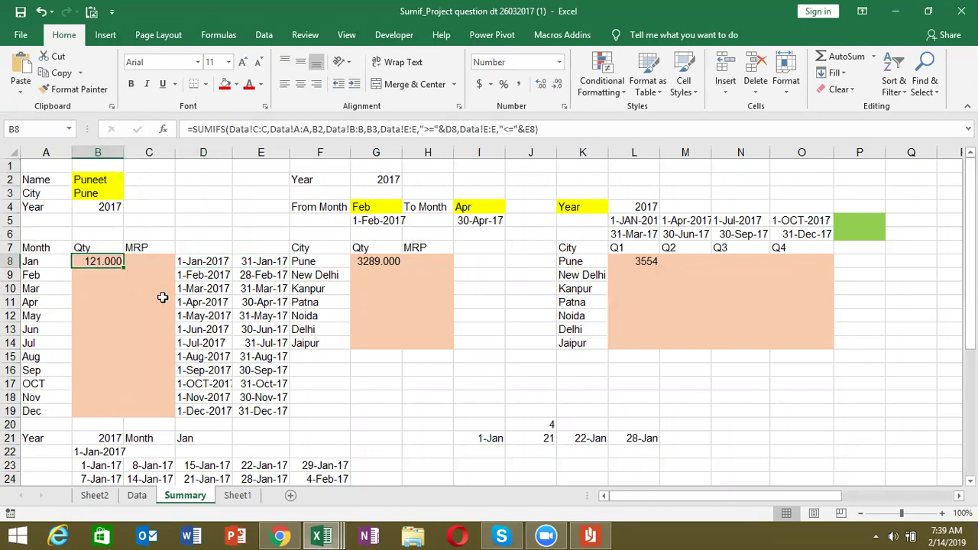